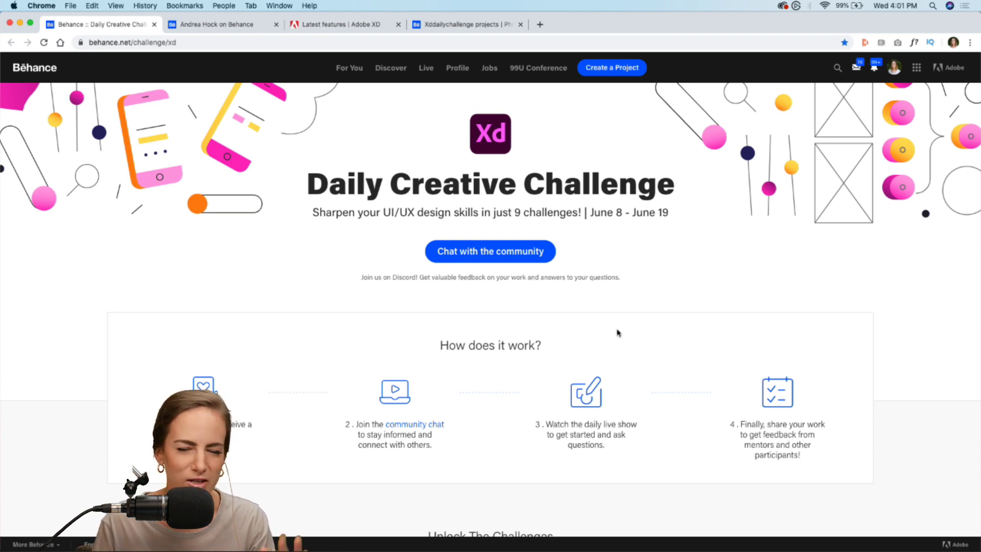
Download the Challenge 7 starter files for the June 17 Button States challenge from its Dropbox folder
{"action": "scroll", "coordinate": [618, 331], "scroll_direction": "down", "scroll_amount": 5}
{"action": "scroll", "coordinate": [618, 333], "scroll_direction": "down", "scroll_amount": 8}
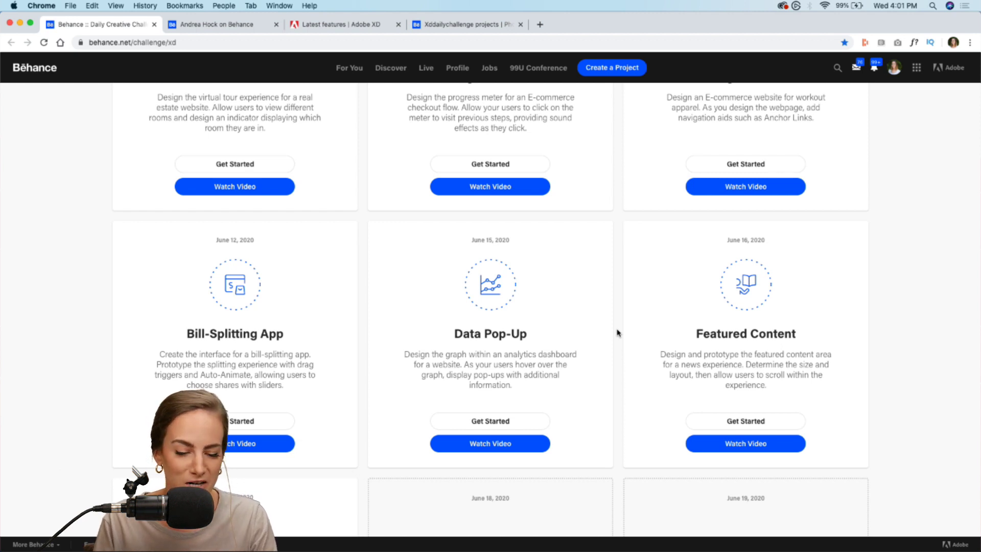
{"action": "scroll", "coordinate": [618, 333], "scroll_direction": "down", "scroll_amount": 6}
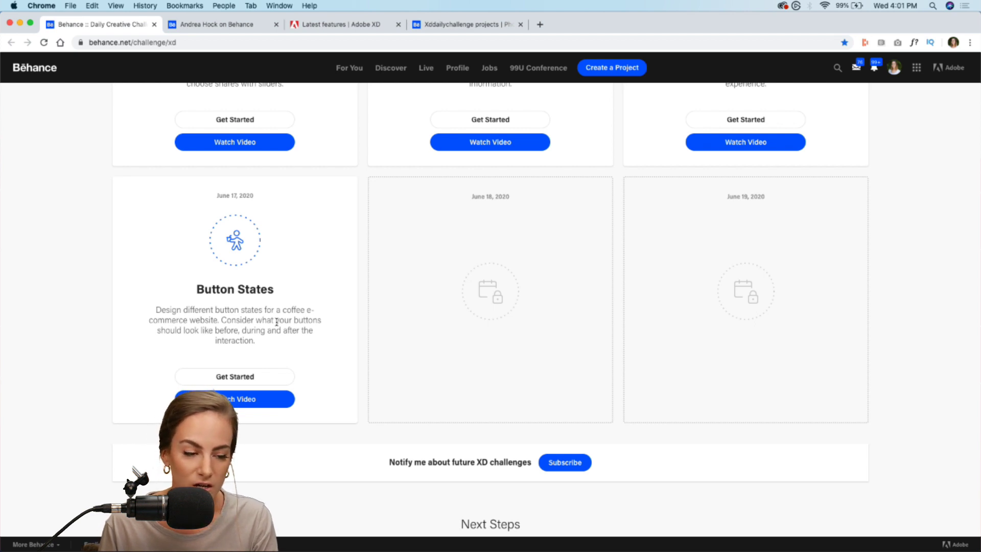
{"action": "left_click", "coordinate": [253, 374]}
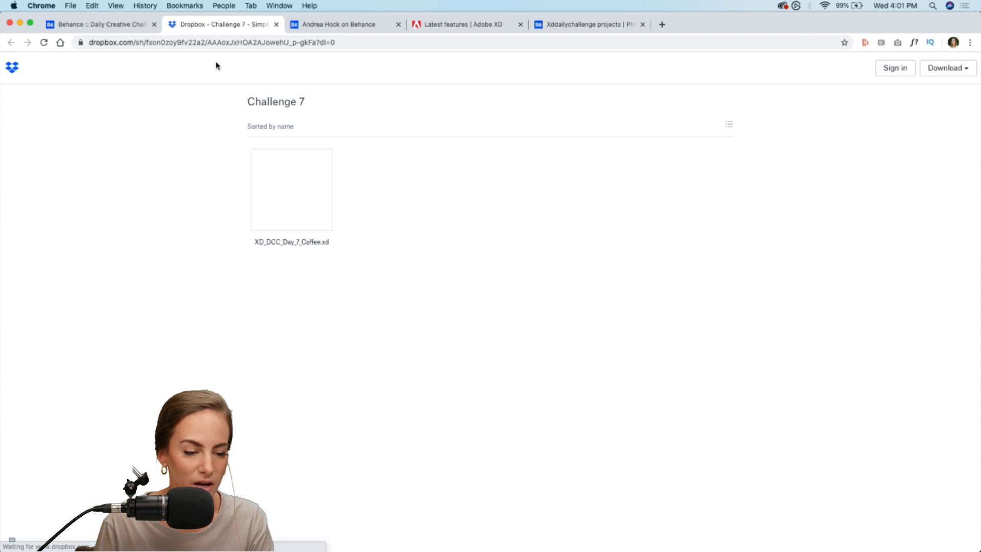
{"action": "left_click", "coordinate": [948, 72]}
{"action": "left_click", "coordinate": [909, 95]}
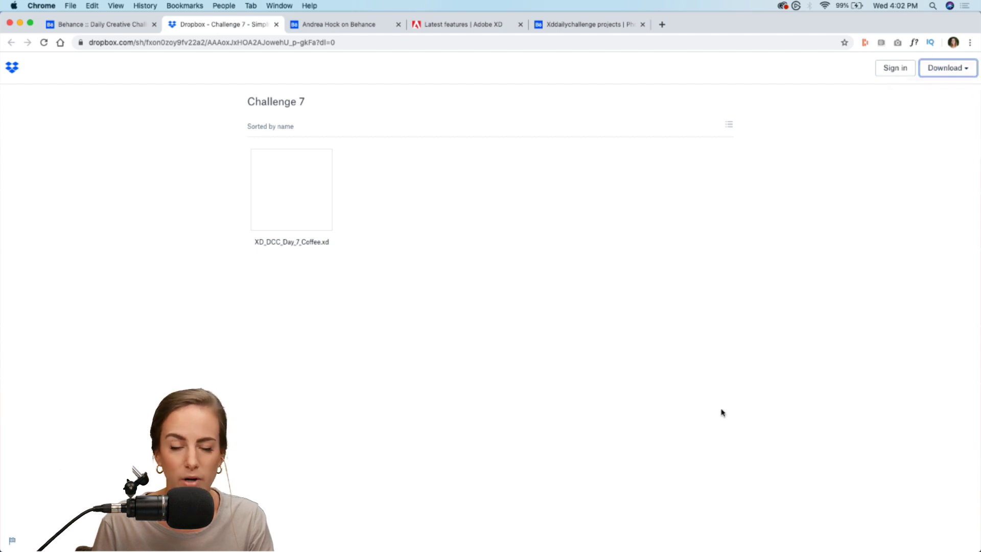
View the XD_DCC_Day_7_Coffee document in Adobe XD, and return to Chrome to close the Dropbox tab and downloads bar
{"action": "mouse_move", "coordinate": [617, 542]}
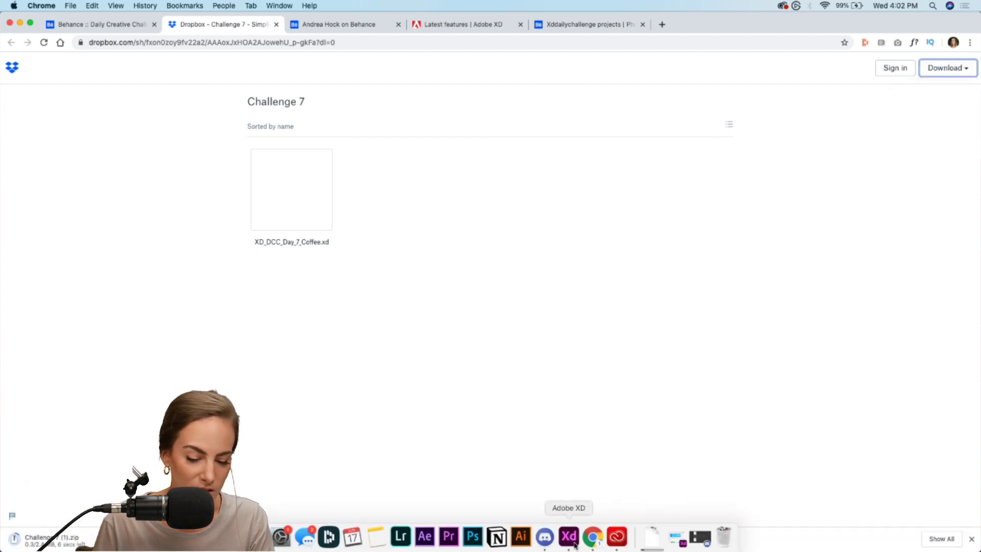
{"action": "left_click", "coordinate": [574, 544]}
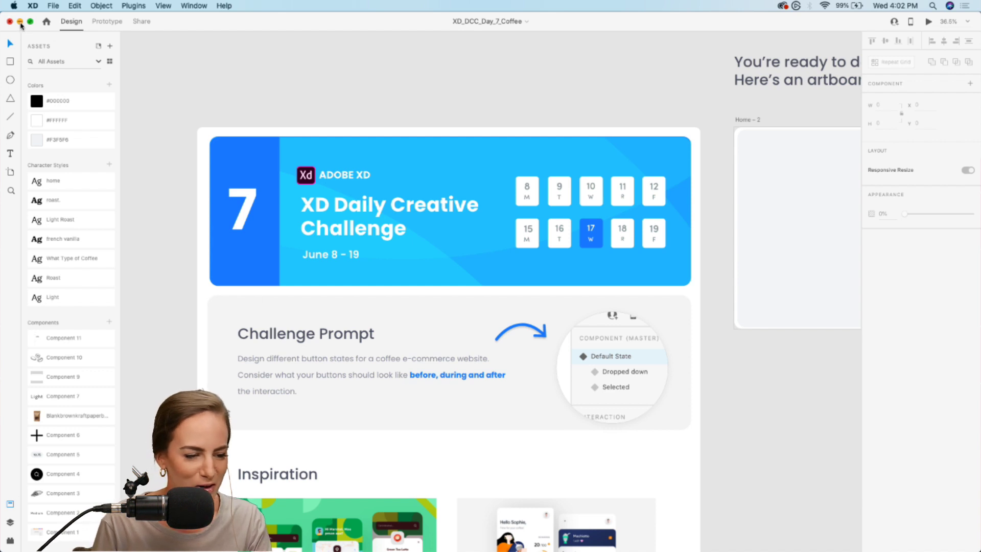
{"action": "left_click", "coordinate": [19, 23]}
{"action": "left_click", "coordinate": [278, 25]}
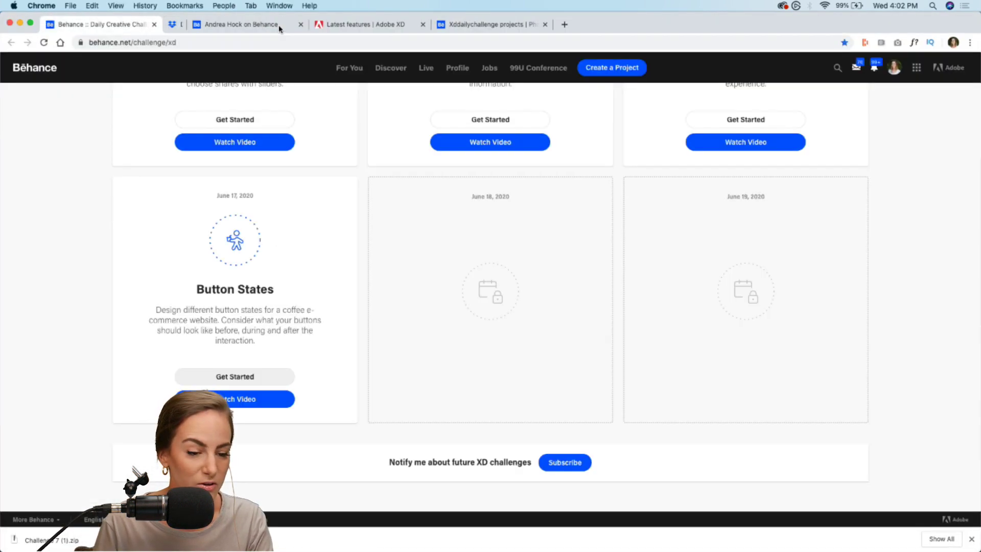
{"action": "left_click", "coordinate": [972, 539]}
Open the community chat invitation under Next Steps on the Behance challenge page and switch to Discord
{"action": "scroll", "coordinate": [920, 409], "scroll_direction": "up", "scroll_amount": 2}
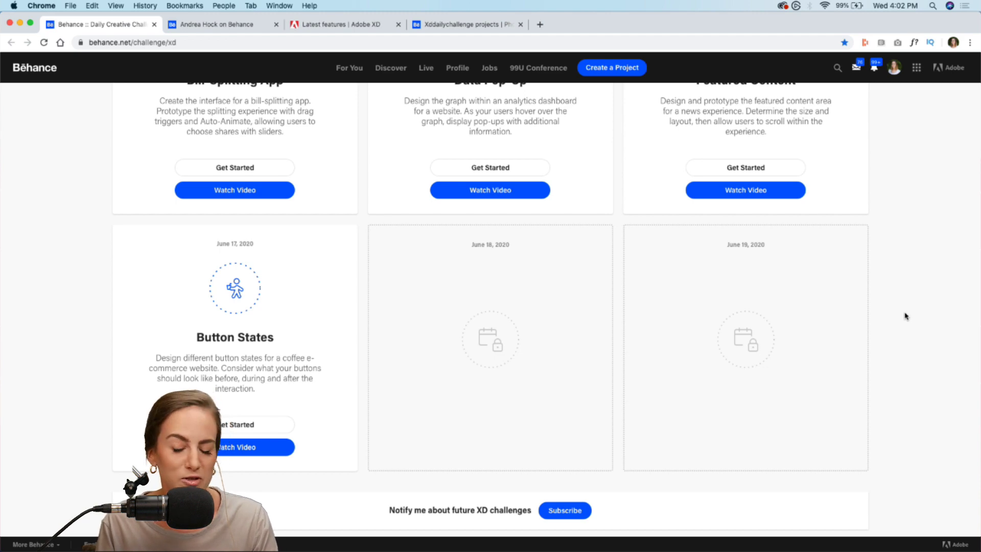
{"action": "scroll", "coordinate": [905, 316], "scroll_direction": "up", "scroll_amount": 9}
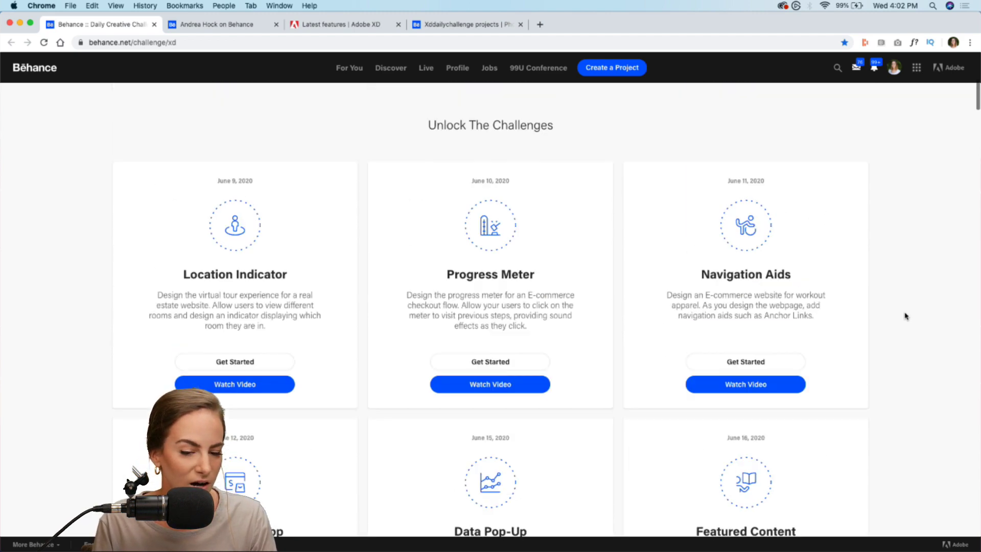
{"action": "scroll", "coordinate": [905, 317], "scroll_direction": "down", "scroll_amount": 5}
{"action": "scroll", "coordinate": [906, 317], "scroll_direction": "down", "scroll_amount": 10}
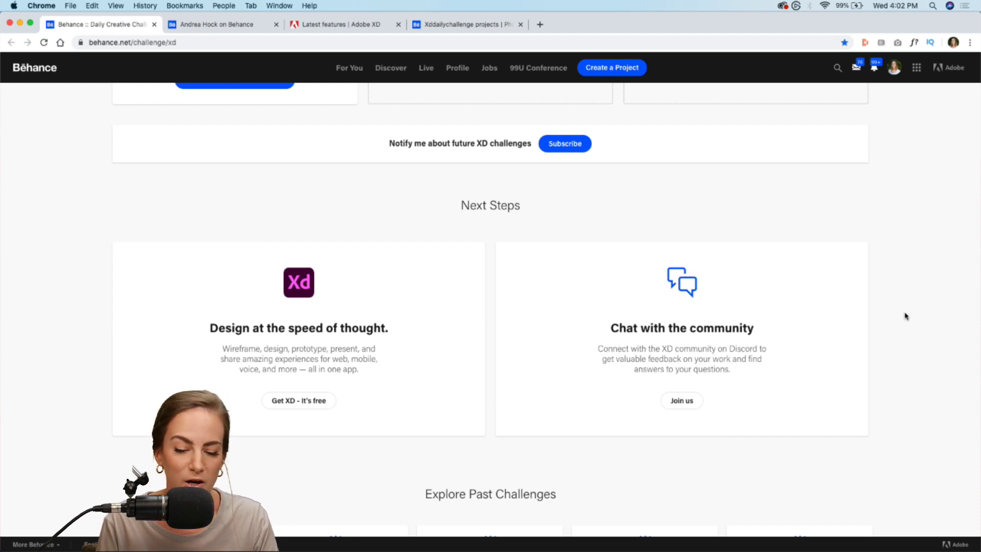
{"action": "left_click", "coordinate": [689, 407]}
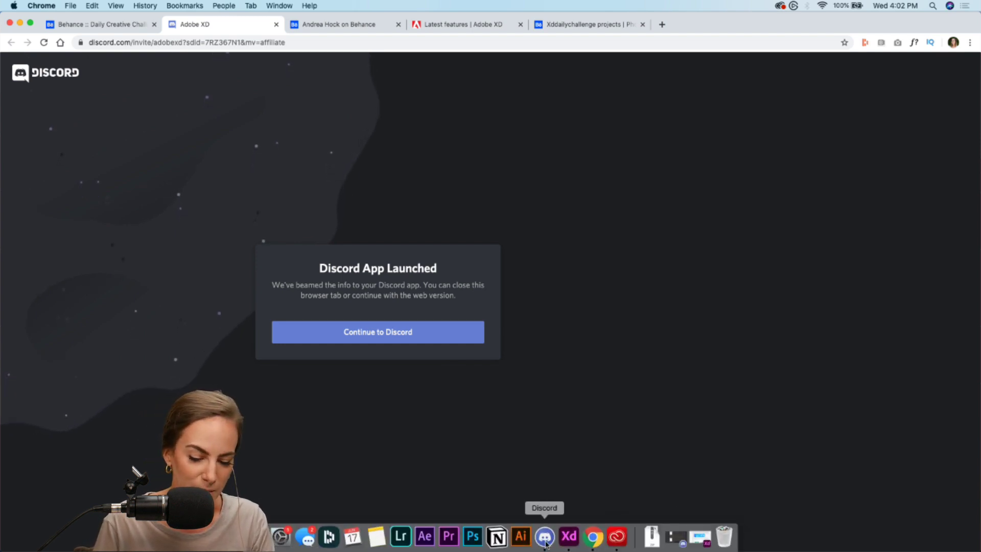
{"action": "left_click", "coordinate": [547, 541]}
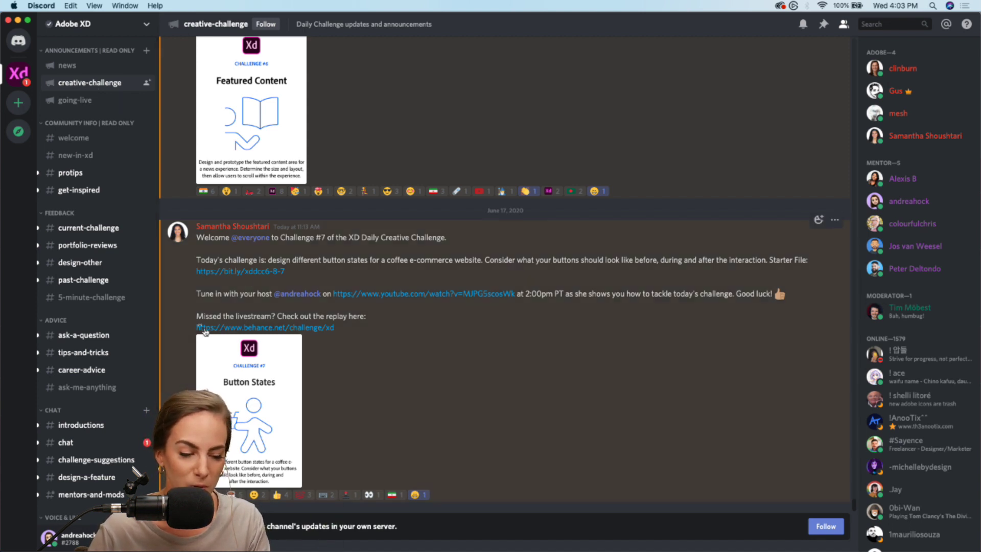
Examine the shared designs and mentor feedback in the current-challenge channel
{"action": "left_click", "coordinate": [89, 229]}
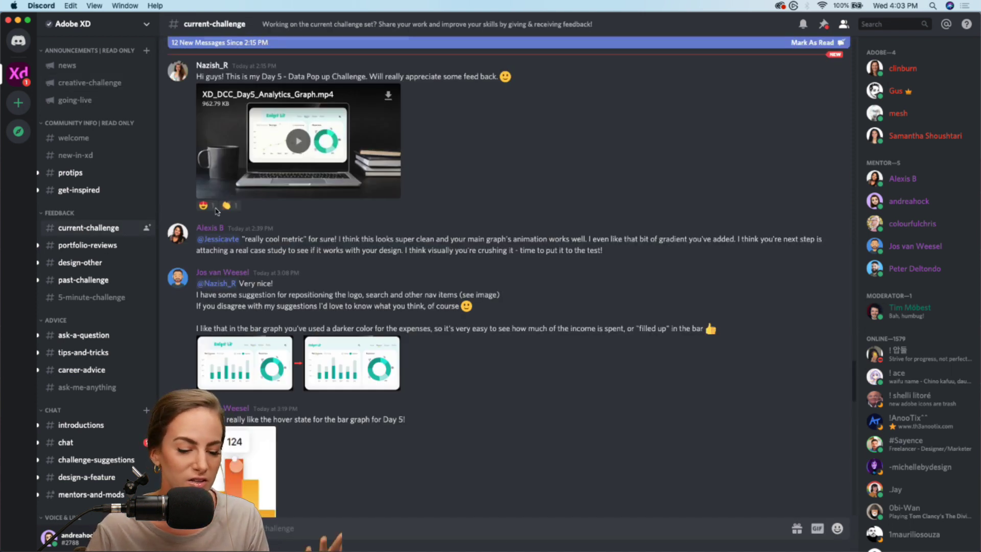
{"action": "scroll", "coordinate": [463, 179], "scroll_direction": "down", "scroll_amount": 2}
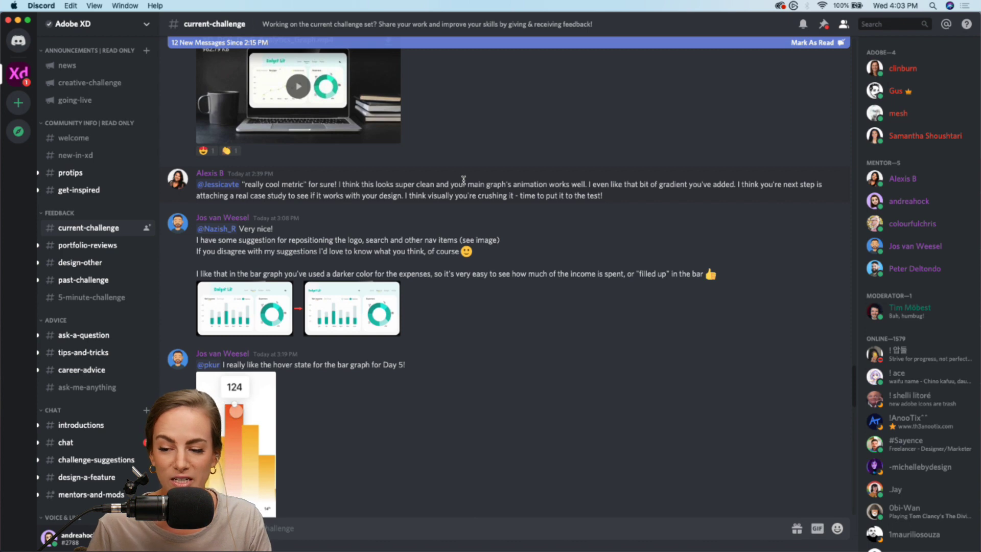
{"action": "scroll", "coordinate": [464, 179], "scroll_direction": "down", "scroll_amount": 20}
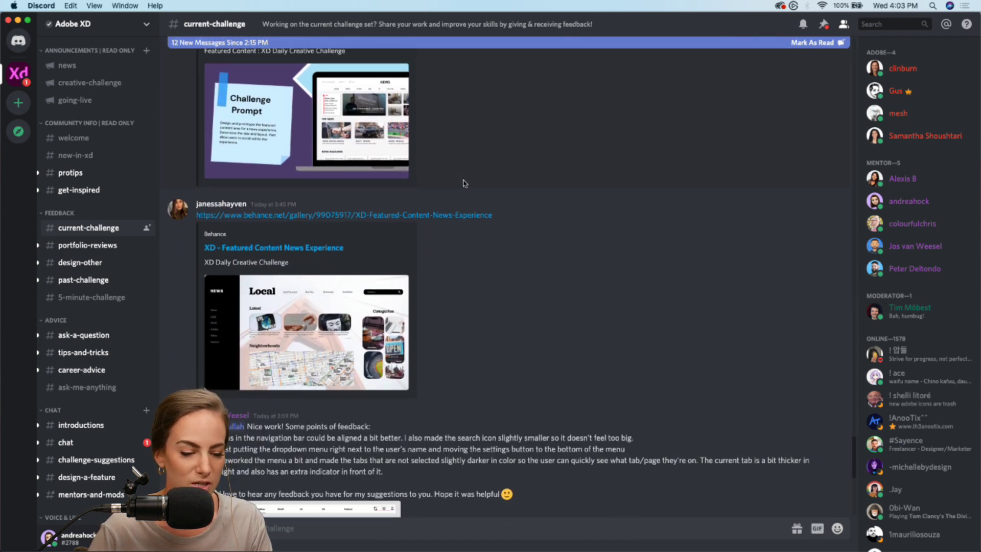
{"action": "scroll", "coordinate": [463, 183], "scroll_direction": "down", "scroll_amount": 15}
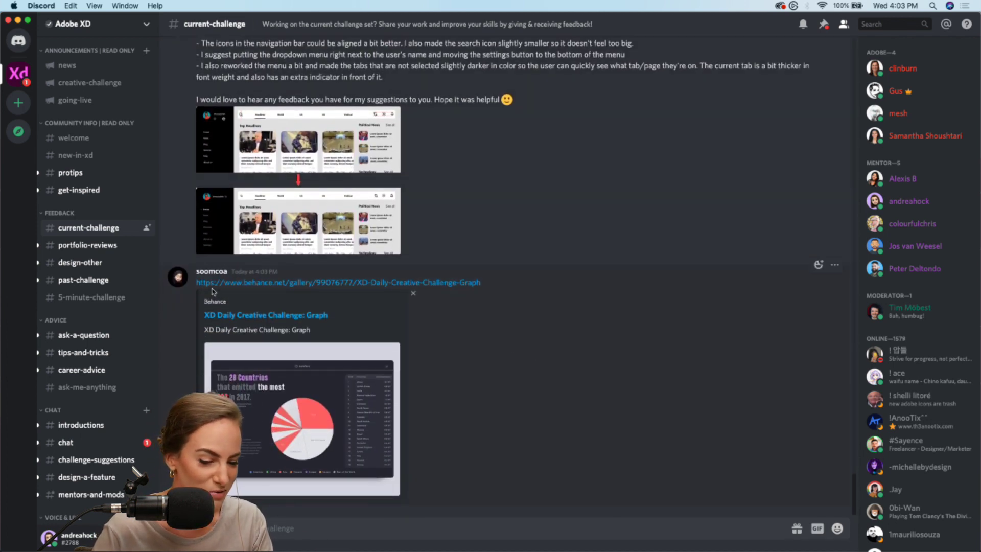
{"action": "scroll", "coordinate": [586, 329], "scroll_direction": "up", "scroll_amount": 8}
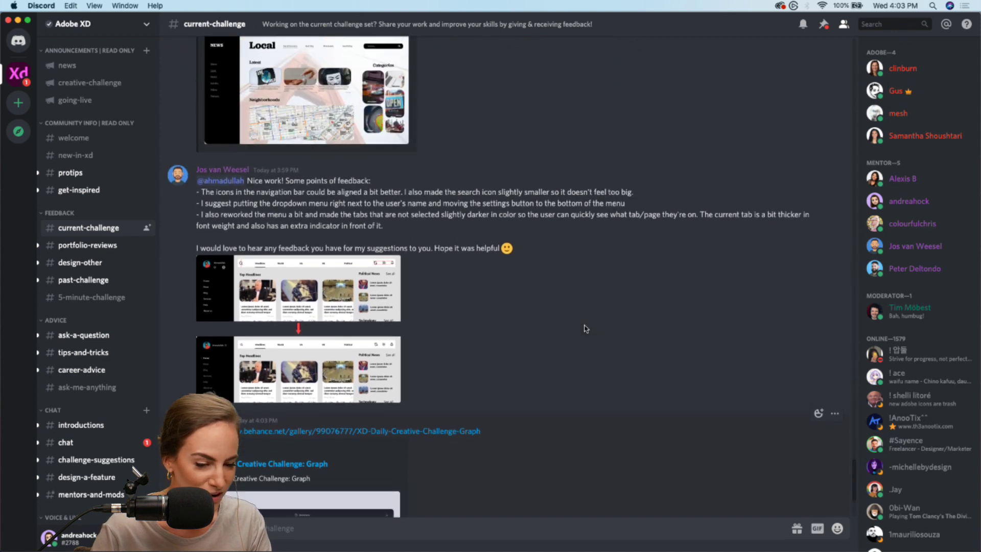
{"action": "scroll", "coordinate": [585, 329], "scroll_direction": "up", "scroll_amount": 7}
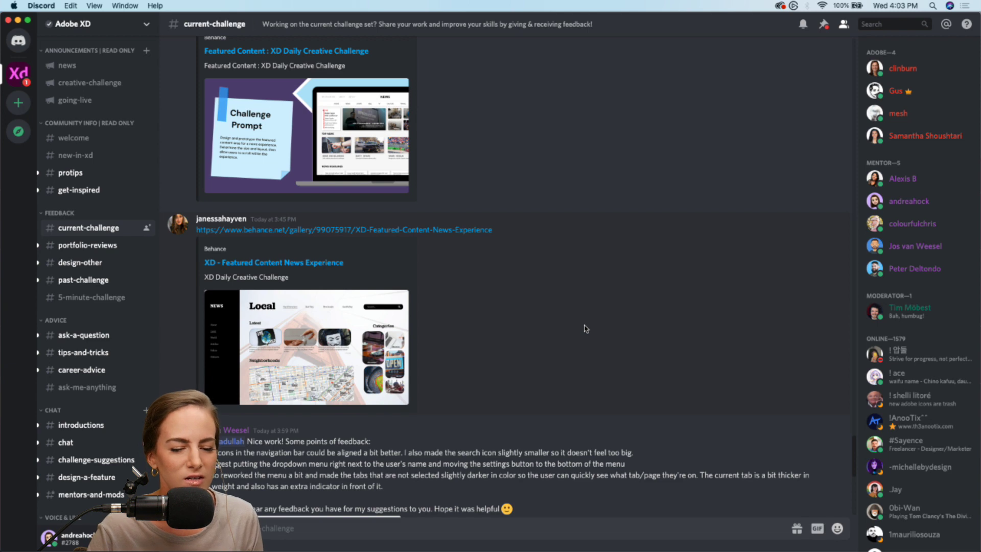
{"action": "scroll", "coordinate": [586, 329], "scroll_direction": "up", "scroll_amount": 9}
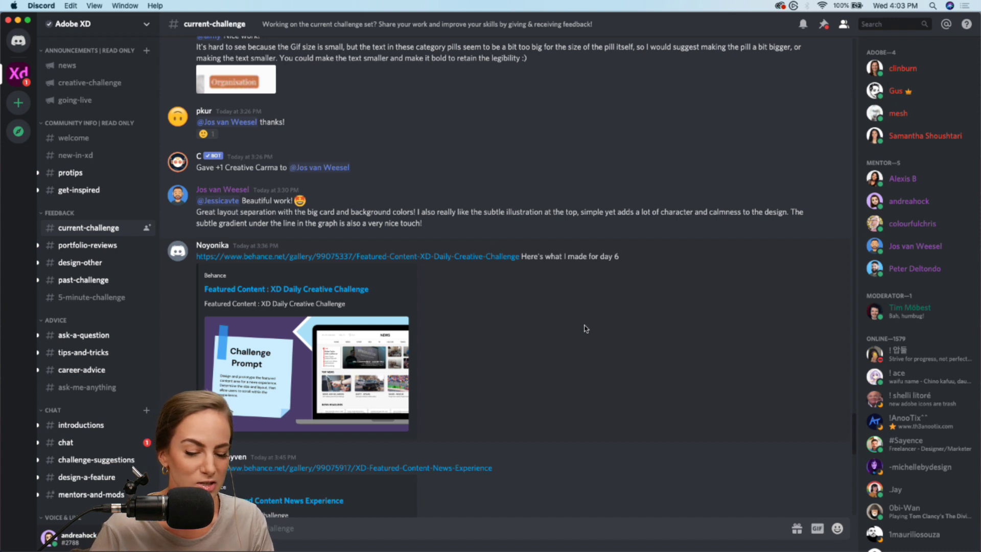
{"action": "scroll", "coordinate": [585, 329], "scroll_direction": "up", "scroll_amount": 12}
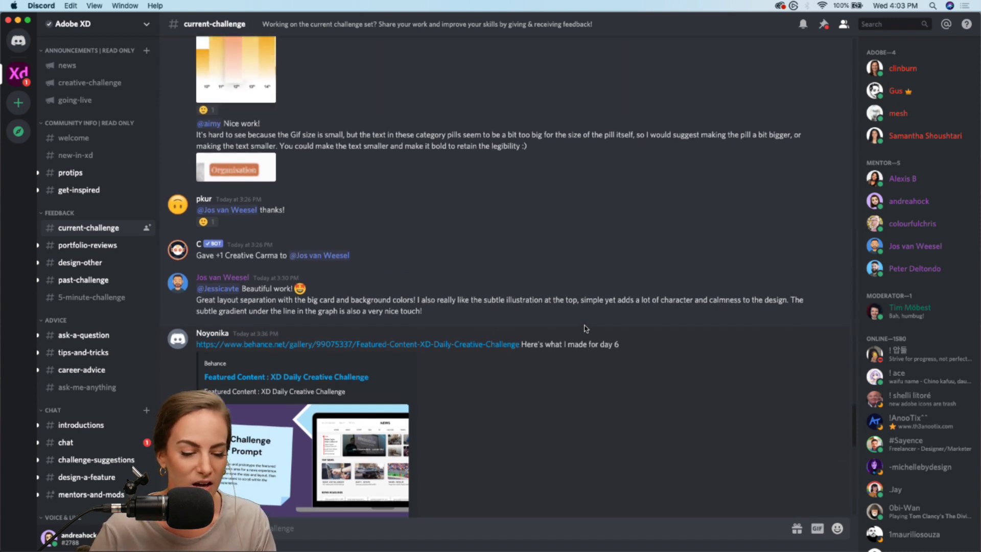
{"action": "scroll", "coordinate": [585, 329], "scroll_direction": "up", "scroll_amount": 2}
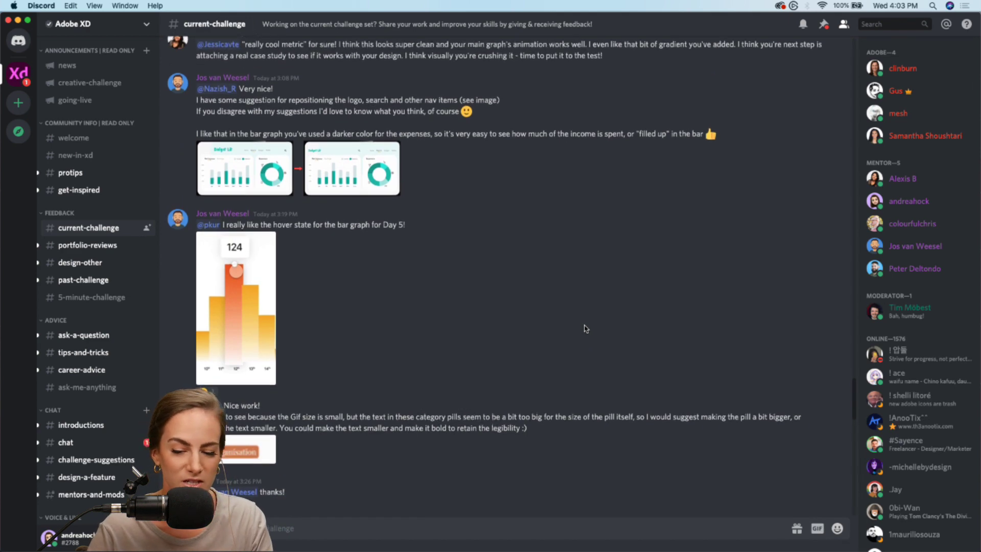
View the ask-a-question channel, and return to Chrome to close the Discord invitation tab
{"action": "left_click", "coordinate": [78, 335]}
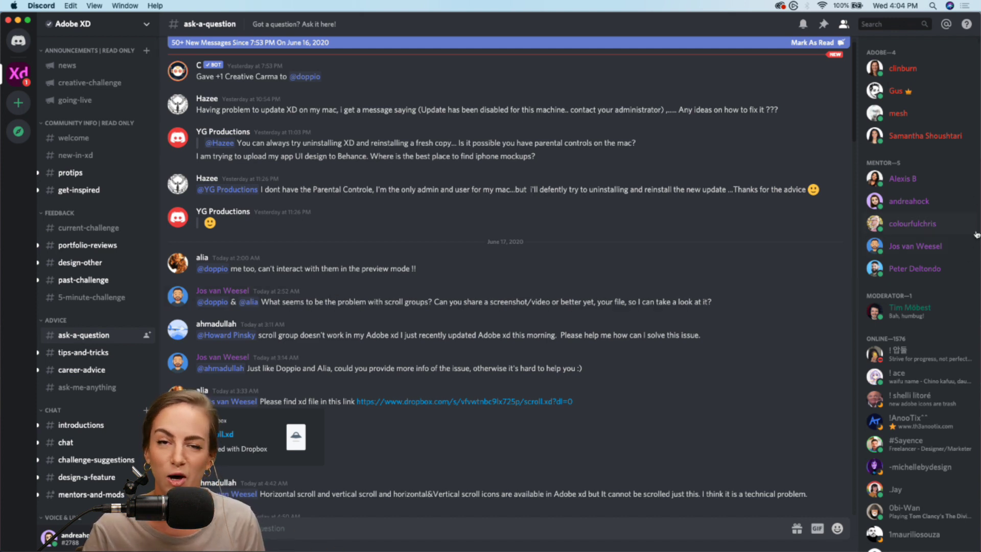
{"action": "left_click", "coordinate": [18, 20]}
{"action": "left_click", "coordinate": [276, 25]}
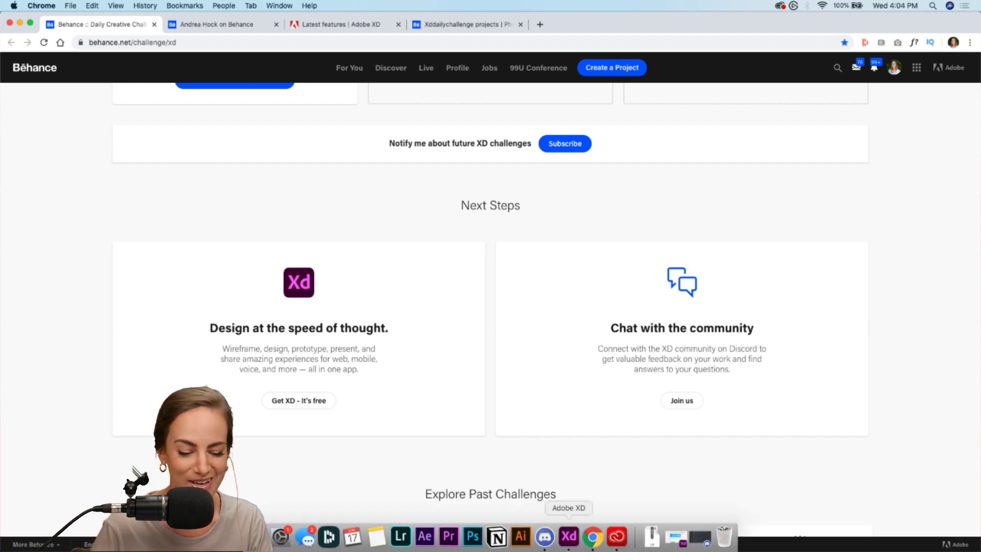
Switch to Adobe XD and read the Challenge Prompt section of the XD_DCC_Day_7_Coffee document
{"action": "left_click", "coordinate": [572, 545]}
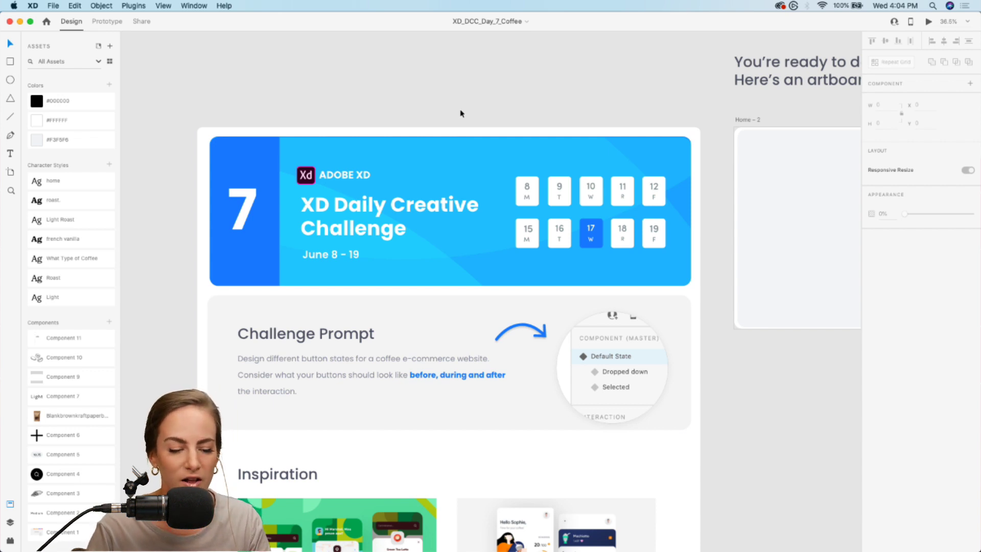
{"action": "scroll", "coordinate": [459, 114], "scroll_direction": "up", "scroll_amount": 5}
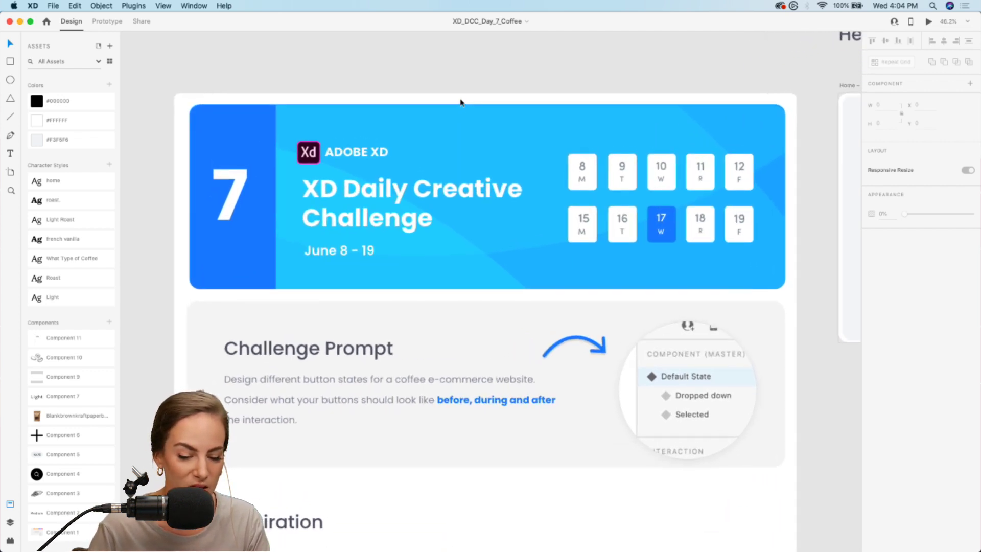
{"action": "scroll", "coordinate": [460, 102], "scroll_direction": "down", "scroll_amount": 5}
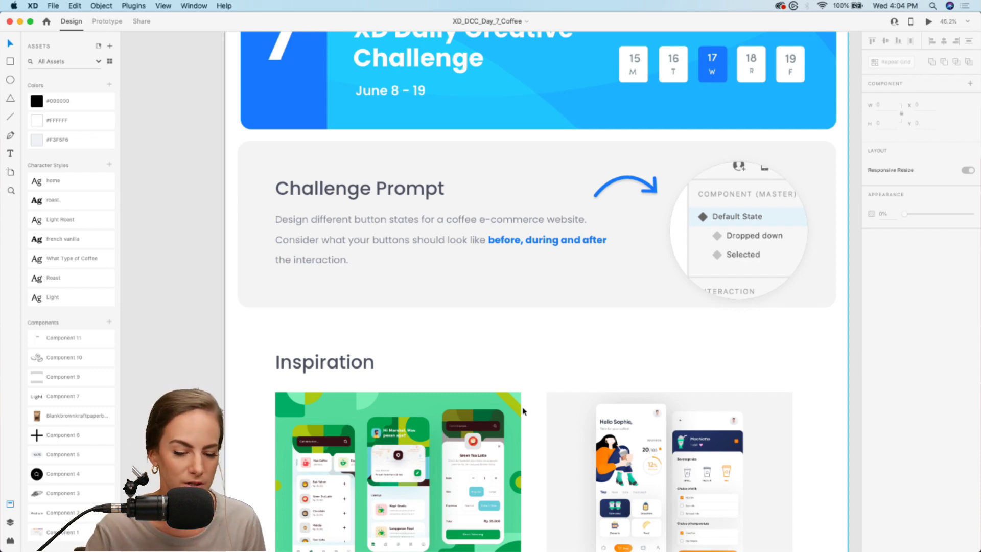
Examine the button styling in the two coffee app designs in the Inspiration section
{"action": "scroll", "coordinate": [522, 406], "scroll_direction": "down", "scroll_amount": 5}
{"action": "scroll", "coordinate": [521, 407], "scroll_direction": "up", "scroll_amount": 3}
{"action": "scroll", "coordinate": [519, 404], "scroll_direction": "down", "scroll_amount": 3}
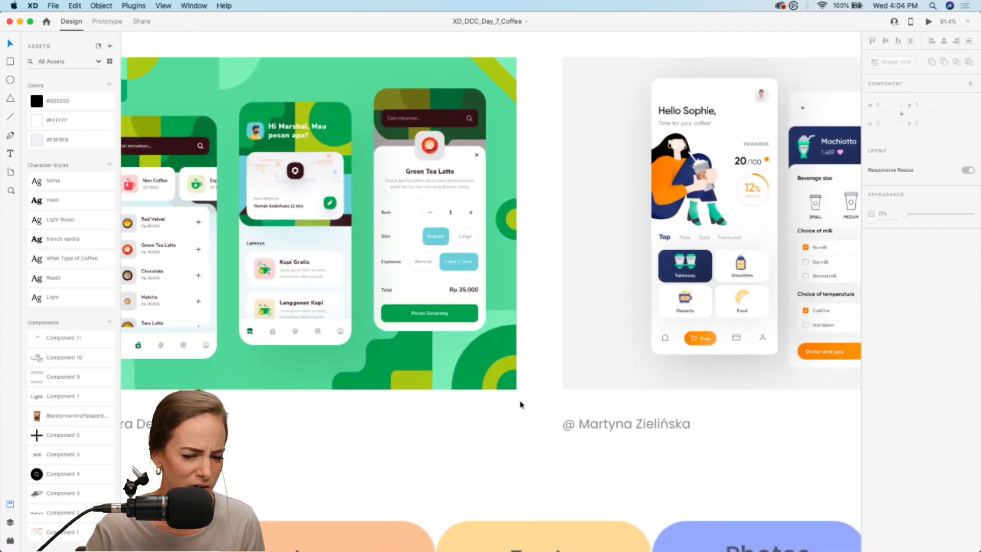
{"action": "scroll", "coordinate": [520, 404], "scroll_direction": "up", "scroll_amount": 3}
{"action": "scroll", "coordinate": [414, 343], "scroll_direction": "up", "scroll_amount": 5}
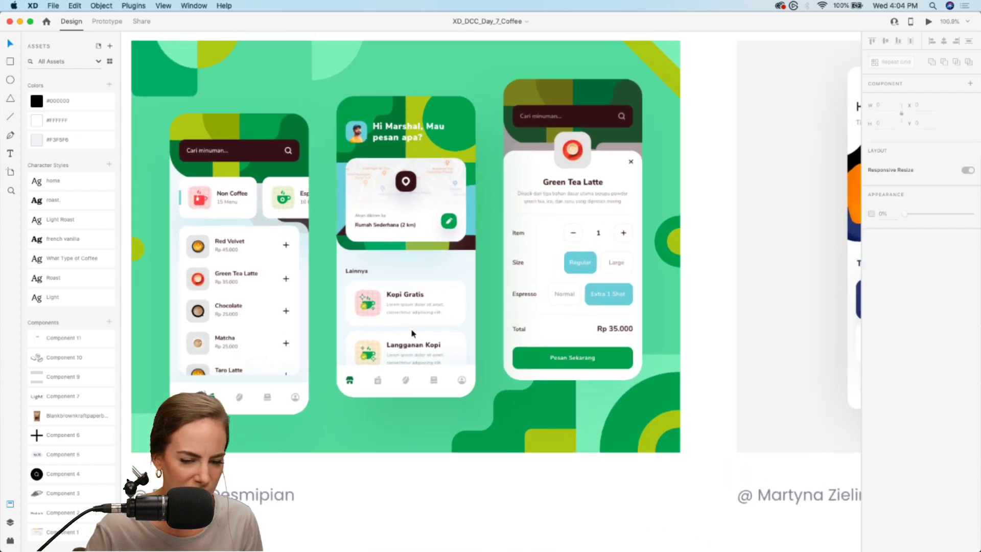
{"action": "scroll", "coordinate": [411, 329], "scroll_direction": "up", "scroll_amount": 2}
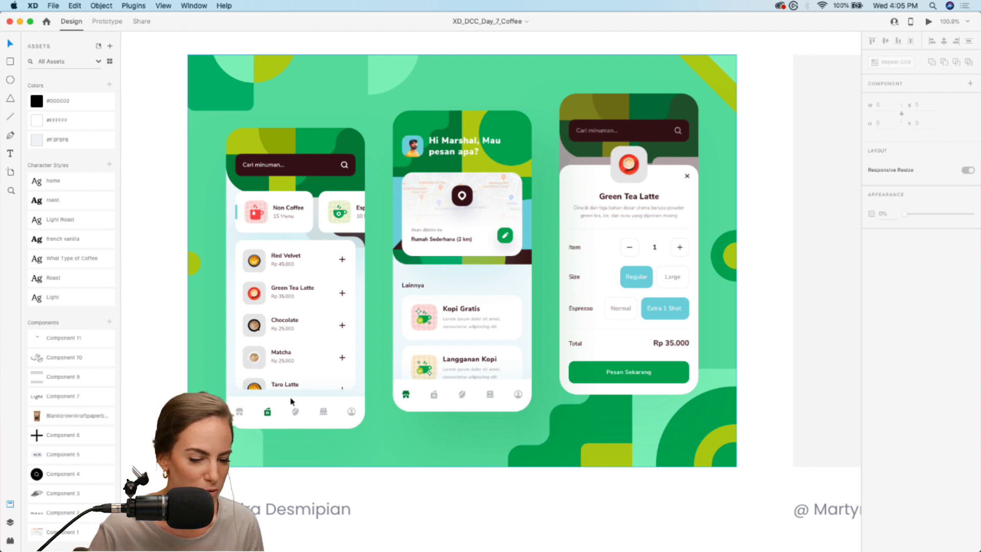
{"action": "scroll", "coordinate": [299, 269], "scroll_direction": "right", "scroll_amount": 10}
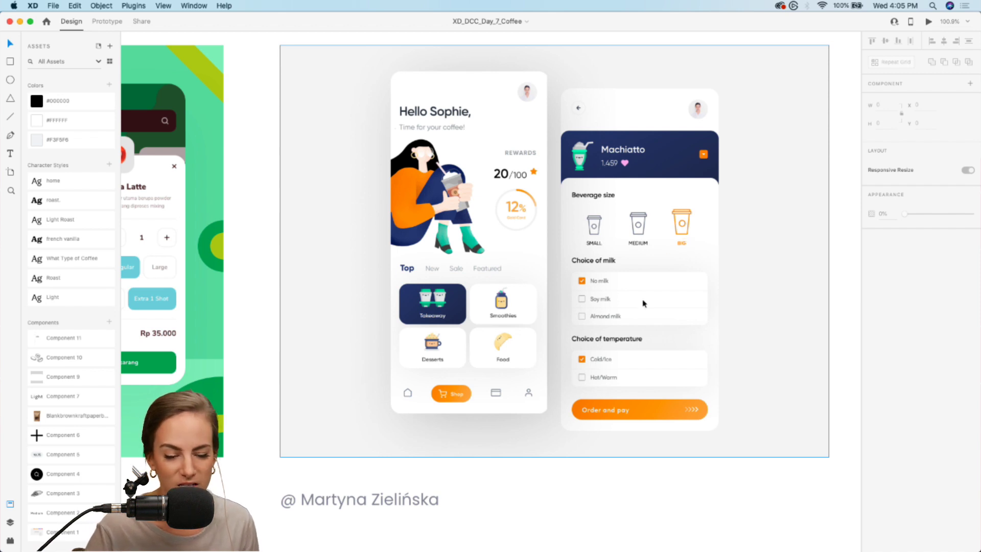
{"action": "scroll", "coordinate": [639, 357], "scroll_direction": "down", "scroll_amount": 5}
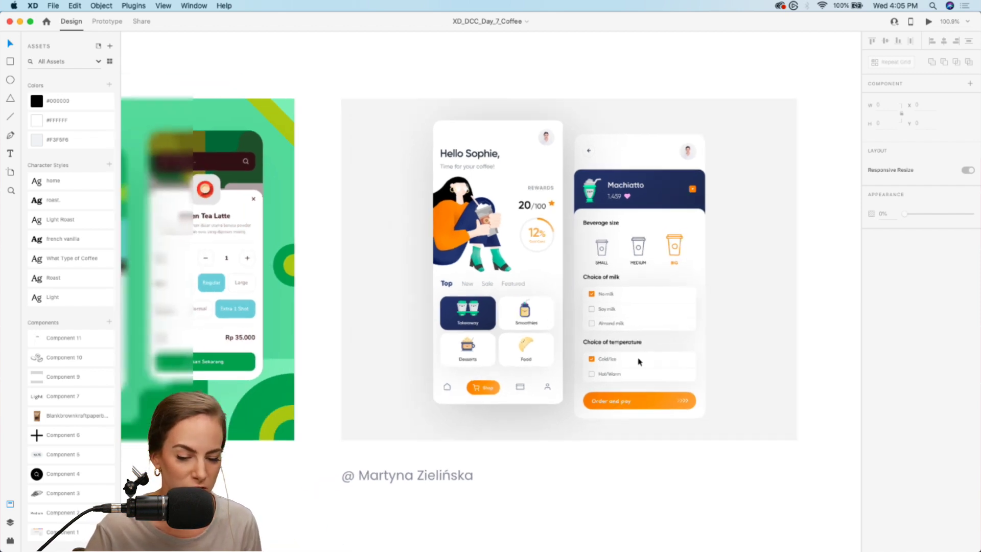
Preview the Icons, Fonts and Photos page states of the Resource Booklet component and restore its Default State
{"action": "scroll", "coordinate": [638, 360], "scroll_direction": "down", "scroll_amount": 3}
{"action": "scroll", "coordinate": [638, 361], "scroll_direction": "down", "scroll_amount": 3}
{"action": "scroll", "coordinate": [643, 352], "scroll_direction": "down", "scroll_amount": 3}
{"action": "left_click", "coordinate": [650, 345]}
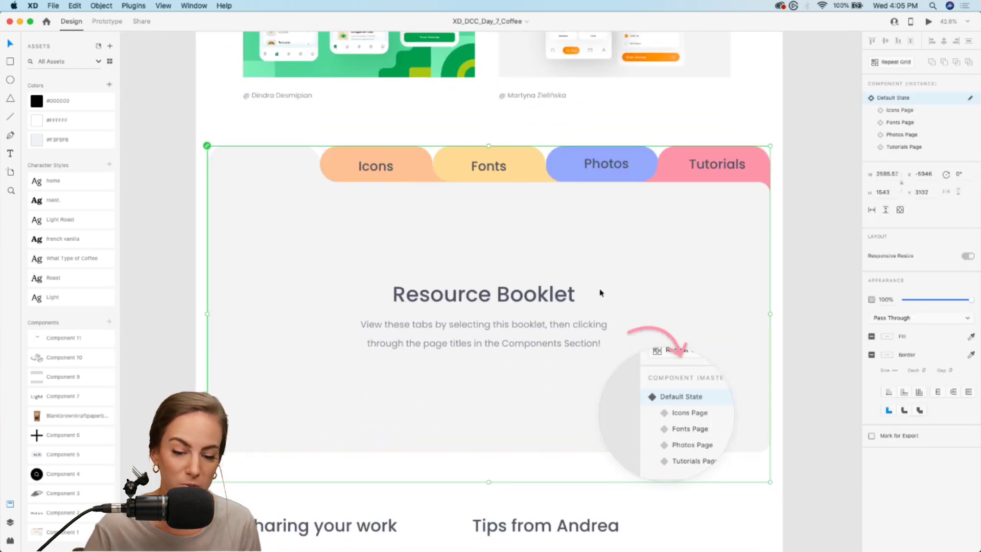
{"action": "left_click", "coordinate": [893, 111]}
{"action": "left_click", "coordinate": [894, 123]}
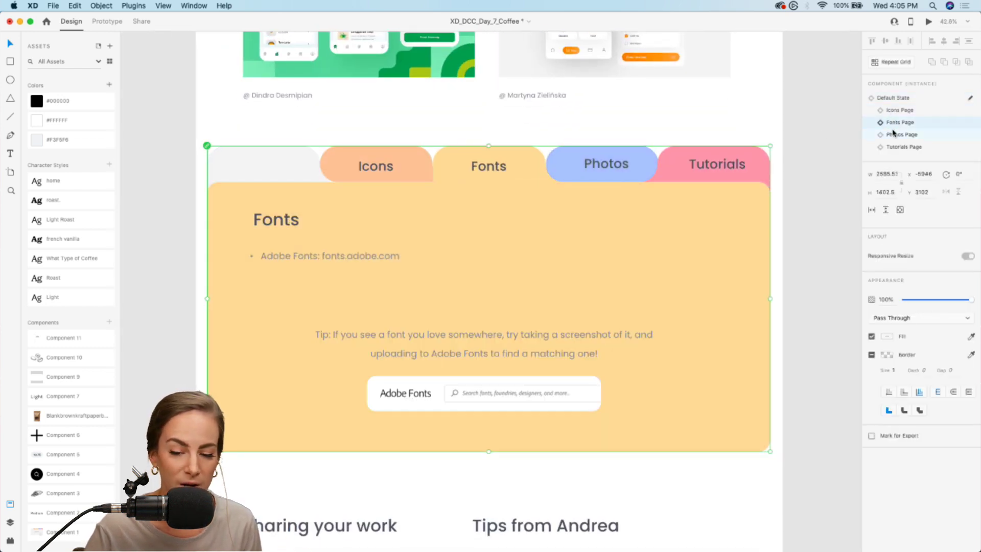
{"action": "left_click", "coordinate": [894, 134]}
{"action": "left_click", "coordinate": [896, 98]}
{"action": "left_click", "coordinate": [808, 176]}
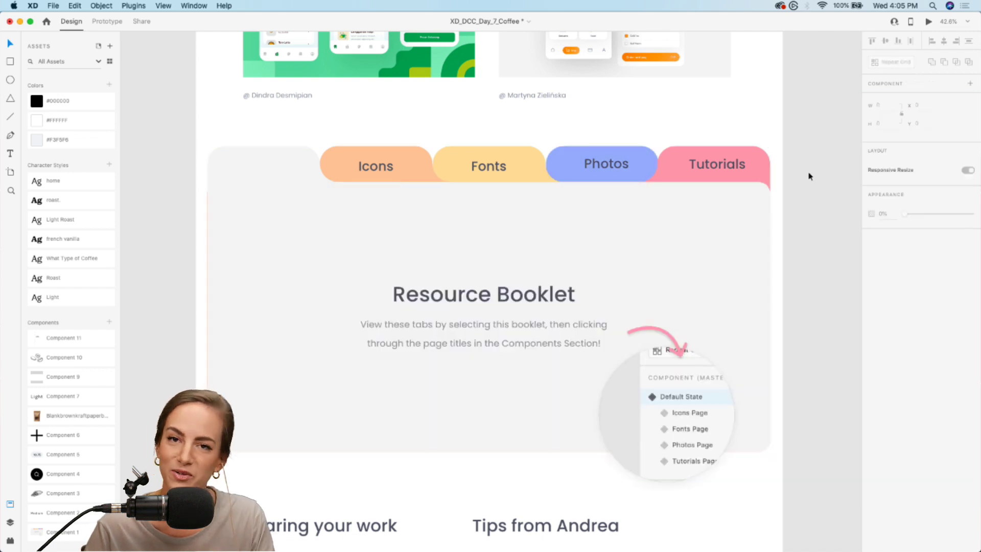
Read the Sharing your work and tips sections below the Resource Booklet
{"action": "scroll", "coordinate": [808, 176], "scroll_direction": "down", "scroll_amount": 5}
{"action": "scroll", "coordinate": [808, 174], "scroll_direction": "down", "scroll_amount": 3}
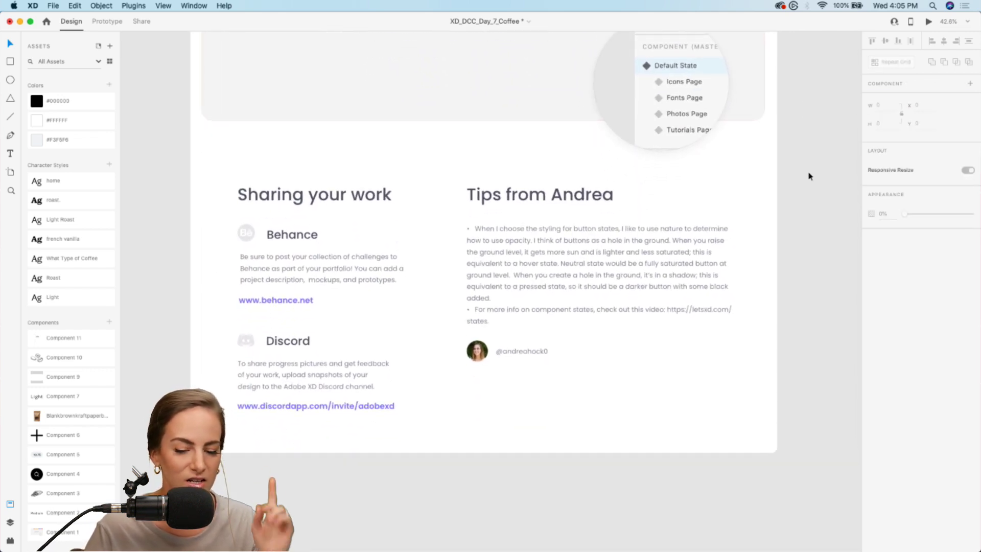
Read the tips on using nature and opacity to style hover, neutral and pressed button states
{"action": "scroll", "coordinate": [578, 277], "scroll_direction": "up", "scroll_amount": 3}
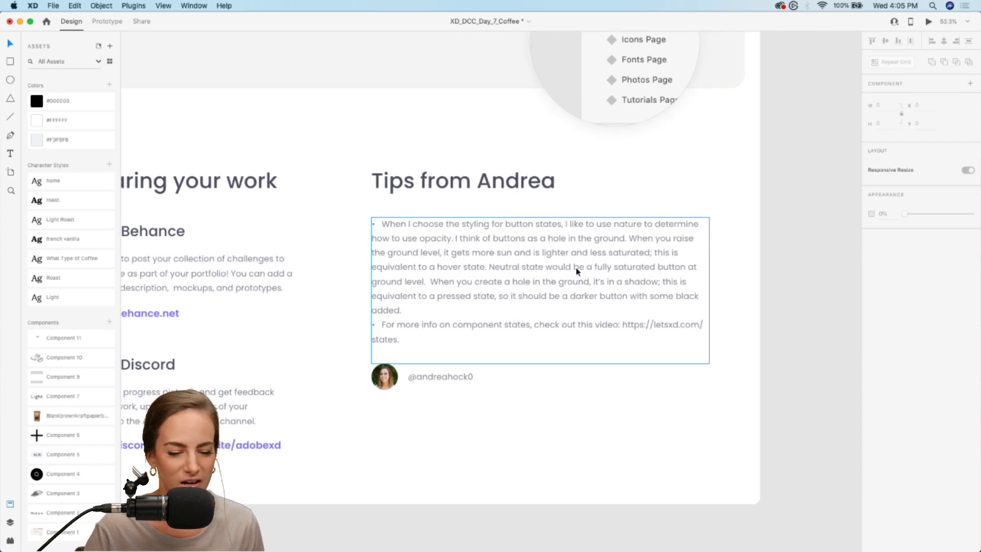
{"action": "scroll", "coordinate": [577, 275], "scroll_direction": "up", "scroll_amount": 2}
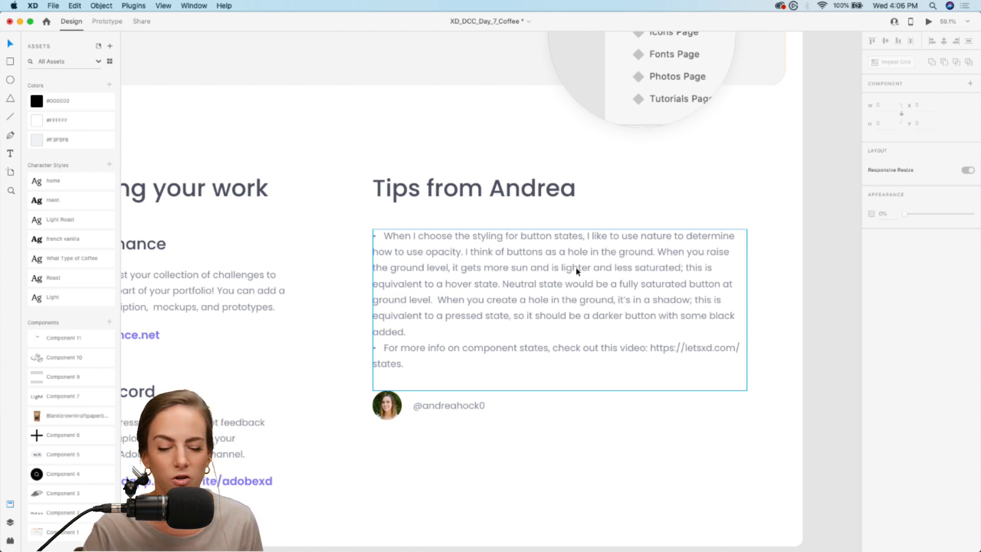
{"action": "left_click", "coordinate": [830, 261]}
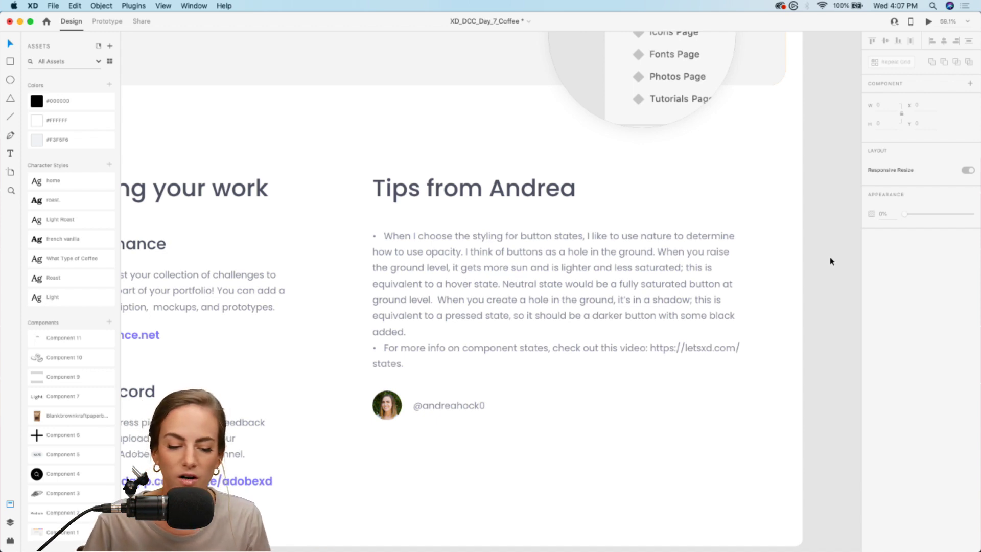
Locate the Home – 2 starter artboard and examine its grey rounded panel and white background
{"action": "scroll", "coordinate": [829, 261], "scroll_direction": "down", "scroll_amount": 5}
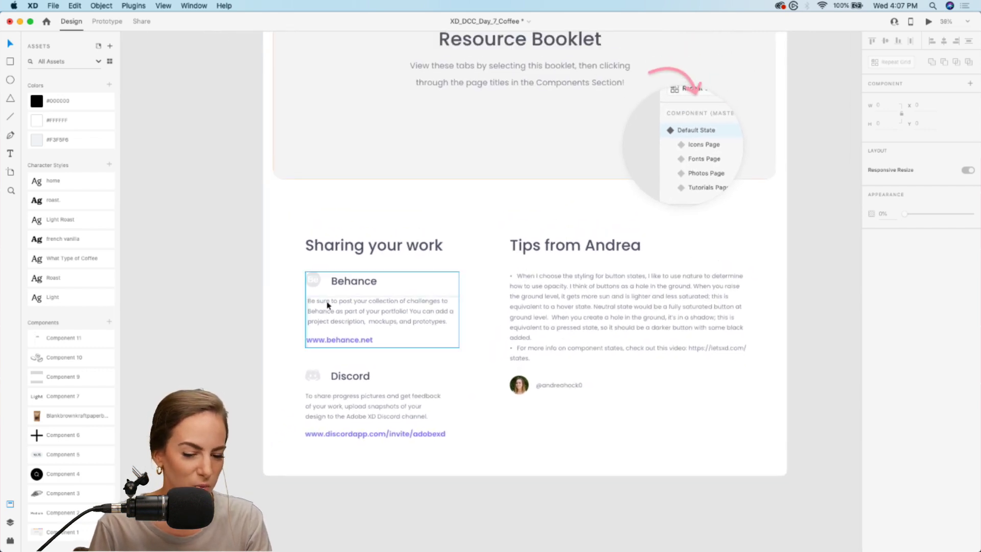
{"action": "scroll", "coordinate": [328, 305], "scroll_direction": "up", "scroll_amount": 10}
{"action": "scroll", "coordinate": [328, 305], "scroll_direction": "right", "scroll_amount": 6}
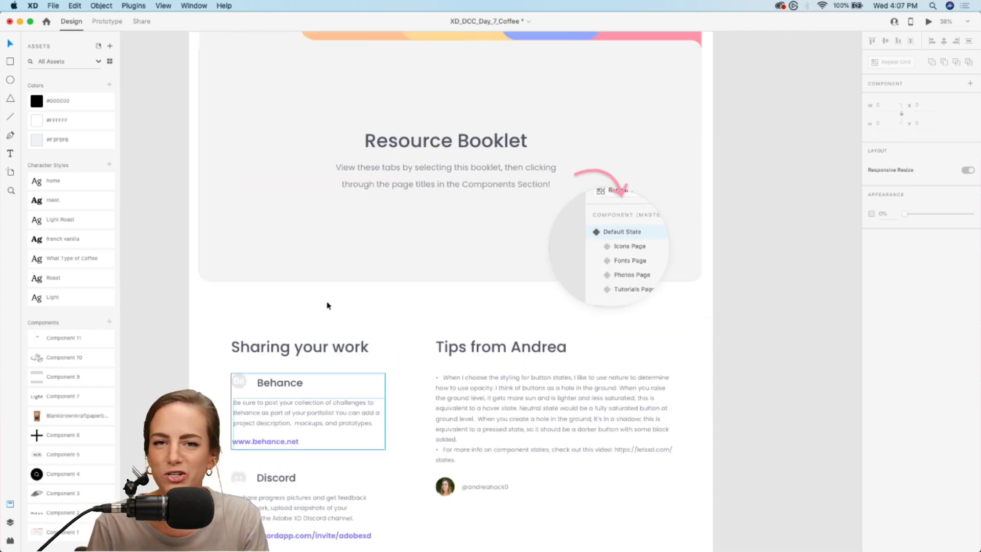
{"action": "scroll", "coordinate": [328, 305], "scroll_direction": "up", "scroll_amount": 15}
{"action": "scroll", "coordinate": [328, 305], "scroll_direction": "right", "scroll_amount": 4}
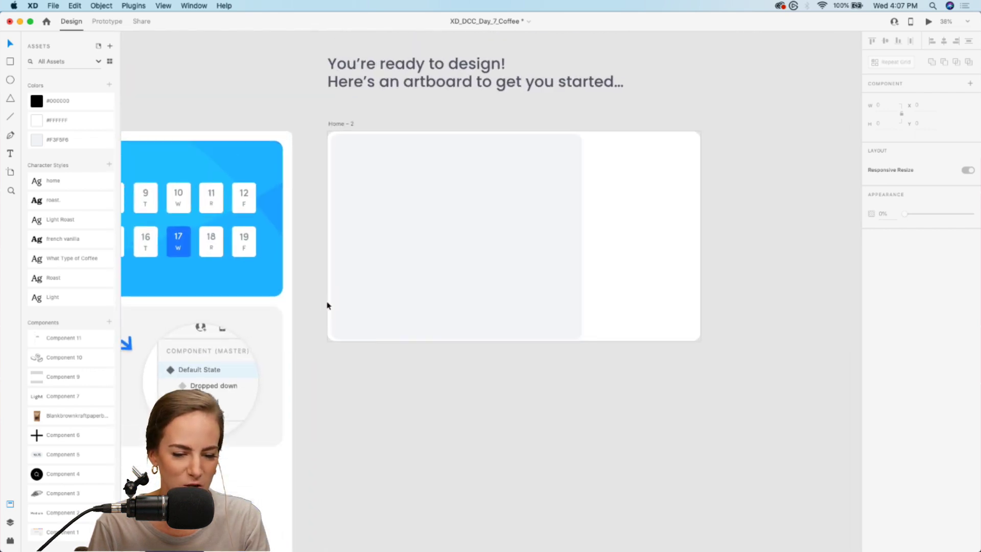
{"action": "scroll", "coordinate": [475, 272], "scroll_direction": "up", "scroll_amount": 2}
{"action": "scroll", "coordinate": [475, 272], "scroll_direction": "up", "scroll_amount": 2}
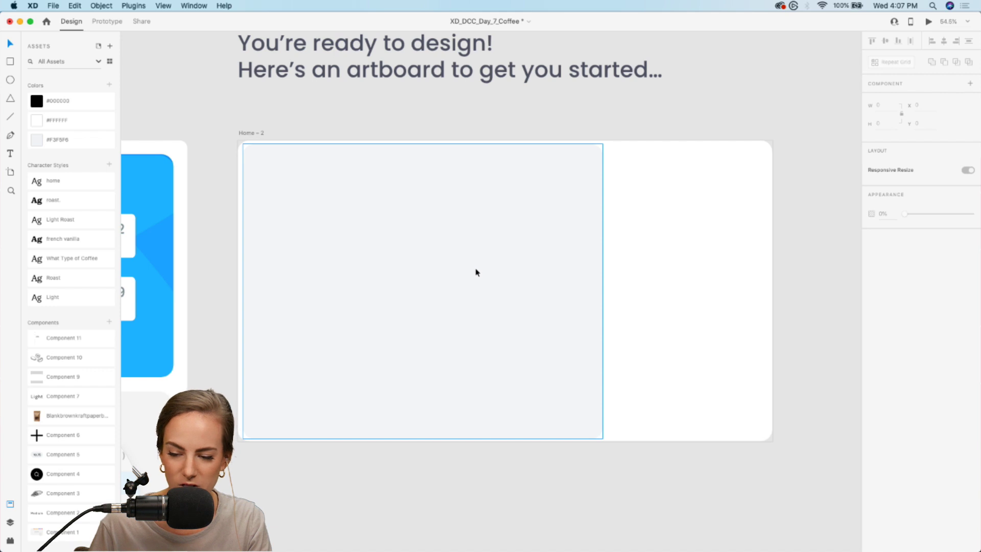
{"action": "scroll", "coordinate": [475, 272], "scroll_direction": "up", "scroll_amount": 3}
{"action": "scroll", "coordinate": [475, 272], "scroll_direction": "left", "scroll_amount": 4}
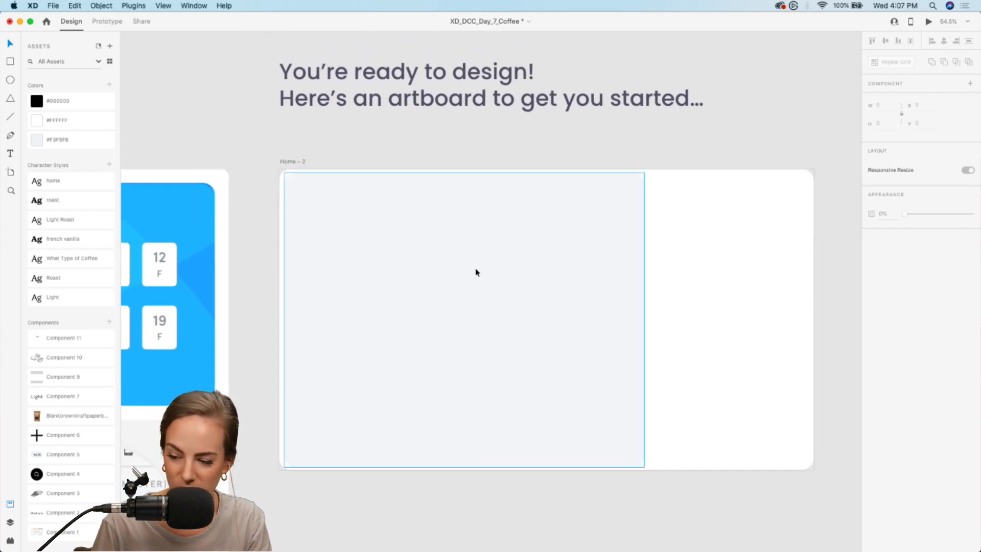
{"action": "scroll", "coordinate": [476, 272], "scroll_direction": "up", "scroll_amount": 2}
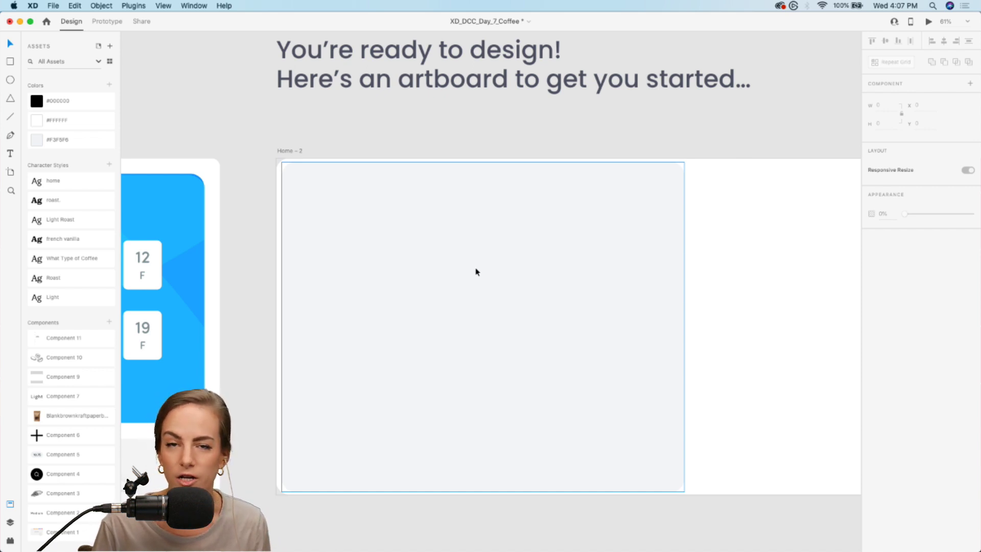
{"action": "scroll", "coordinate": [475, 271], "scroll_direction": "right", "scroll_amount": 5}
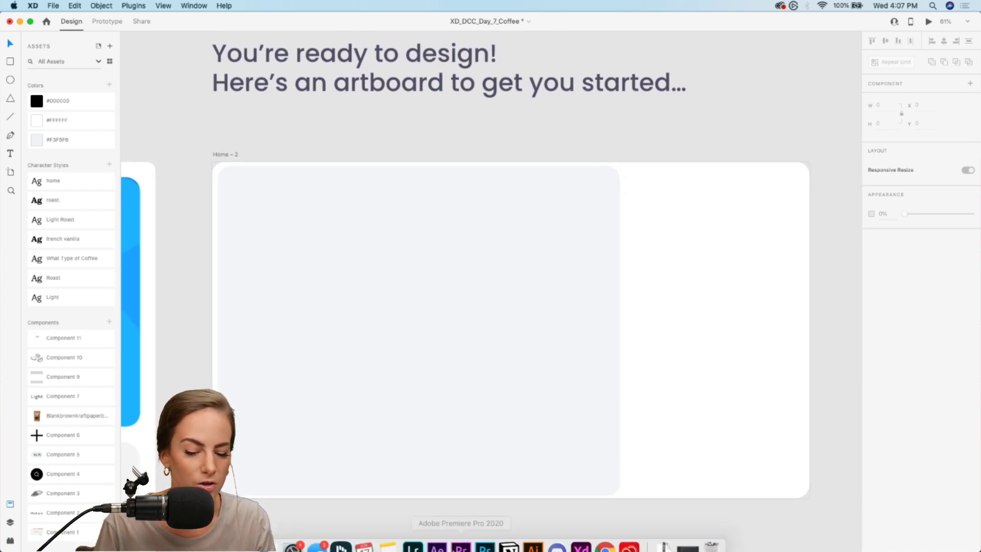
Switch to Chrome to view the What's new in Adobe XD page, and return to Adobe XD
{"action": "left_click", "coordinate": [604, 534]}
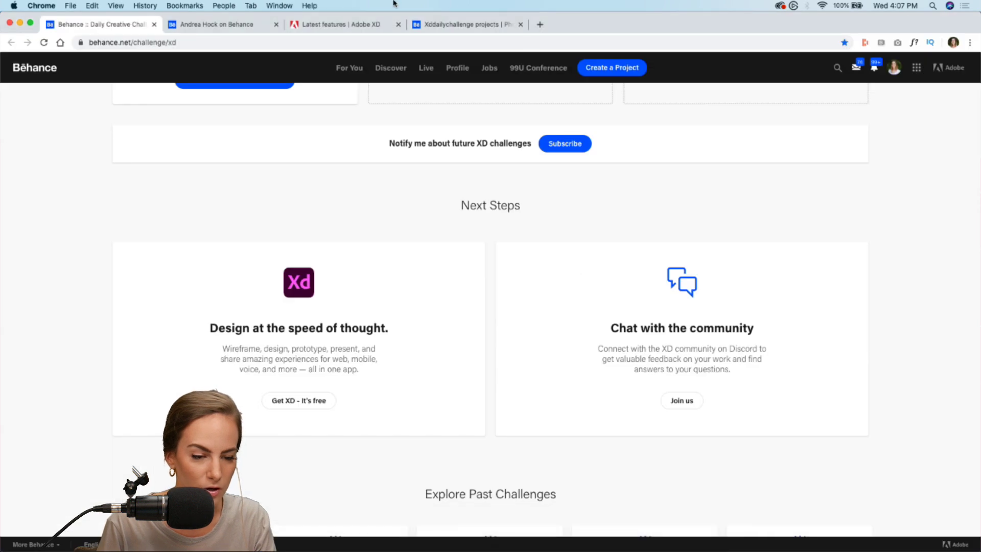
{"action": "left_click", "coordinate": [310, 29]}
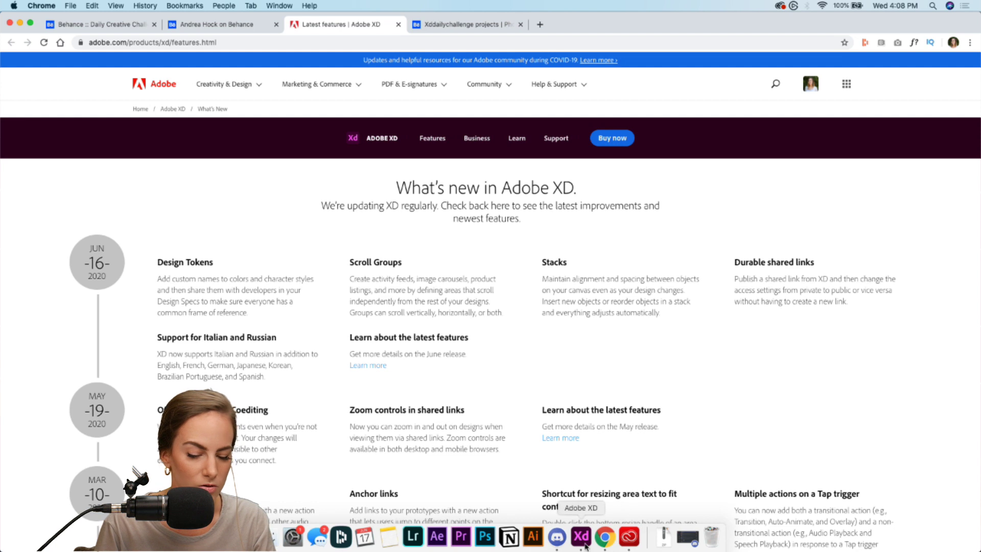
{"action": "left_click", "coordinate": [585, 544]}
Review the available artboard size presets, including Web 1920
{"action": "scroll", "coordinate": [306, 117], "scroll_direction": "right", "scroll_amount": 2}
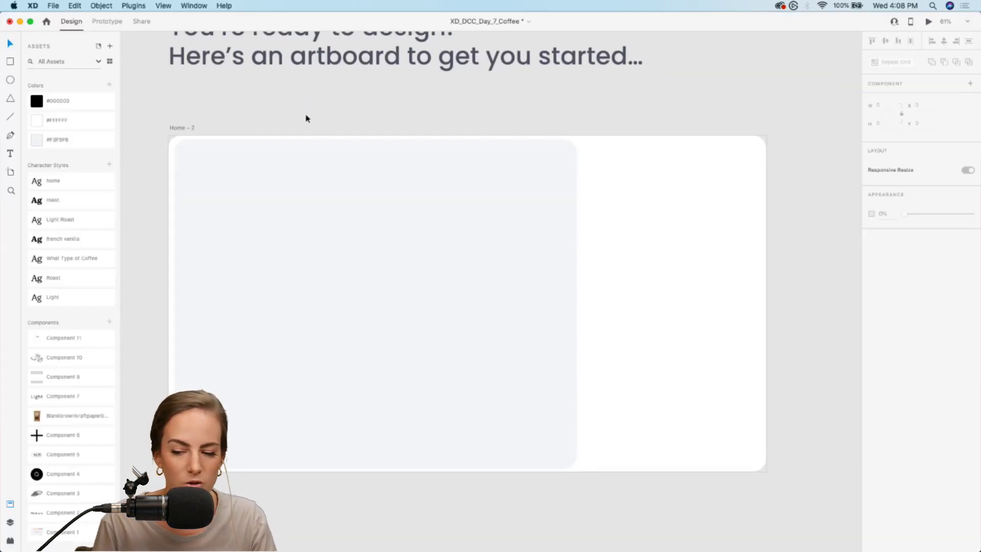
{"action": "left_click", "coordinate": [9, 175]}
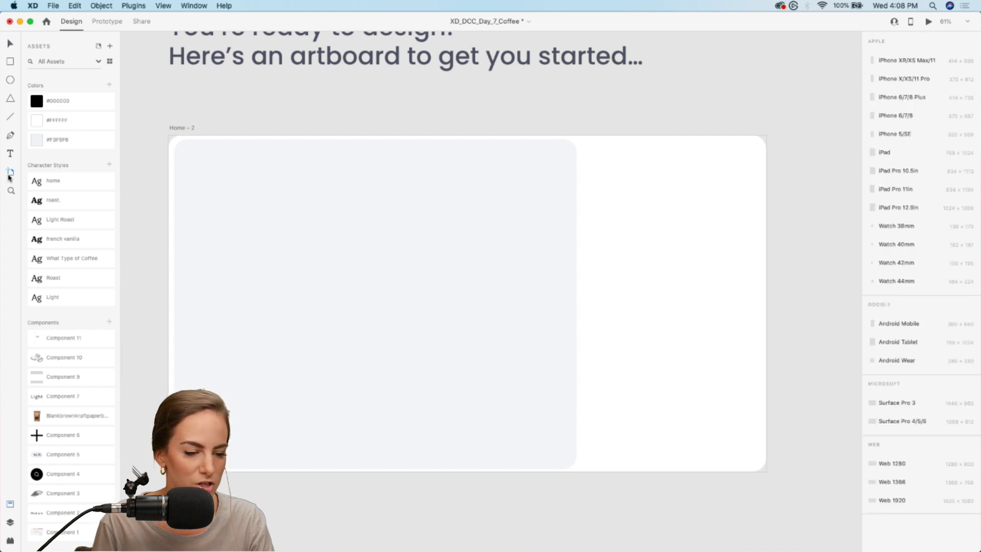
{"action": "left_click", "coordinate": [902, 502]}
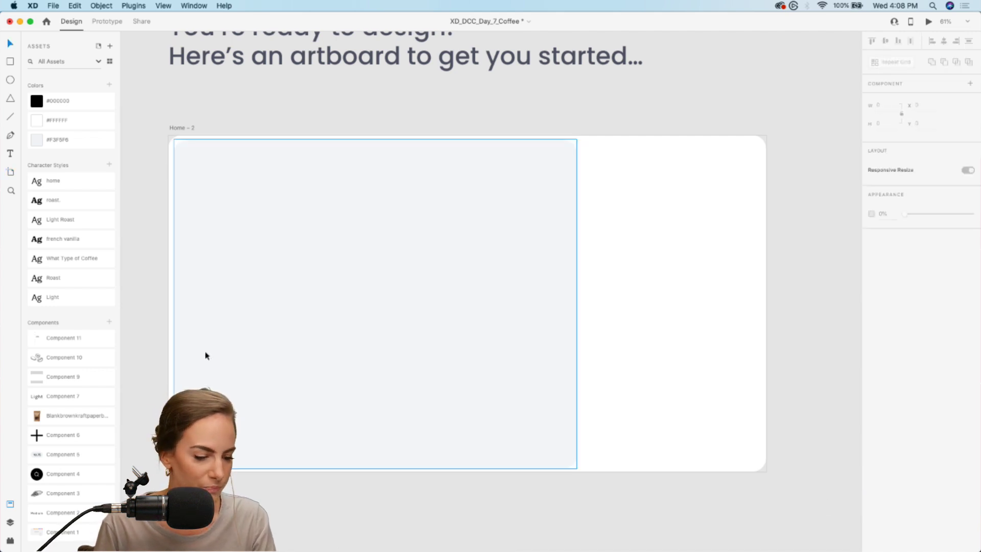
Place the coffee beans component on the Home – 2 artboard in the upper-left corner of the grey panel
{"action": "left_click_drag", "start_coordinate": [64, 358], "coordinate": [257, 257]}
{"action": "left_click", "coordinate": [225, 175]}
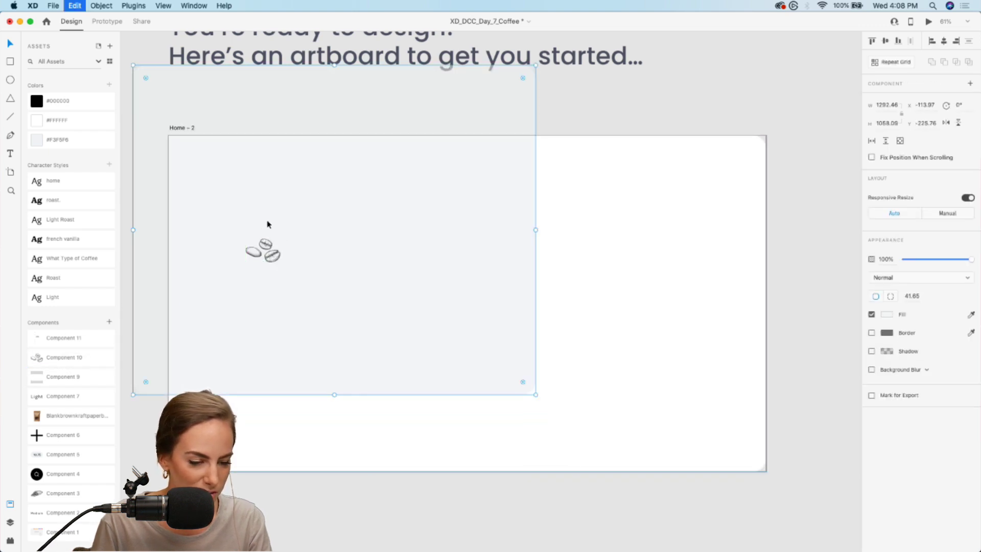
{"action": "left_click_drag", "start_coordinate": [270, 249], "coordinate": [204, 168]}
{"action": "left_click", "coordinate": [240, 124]}
{"action": "scroll", "coordinate": [202, 153], "scroll_direction": "up", "scroll_amount": 6}
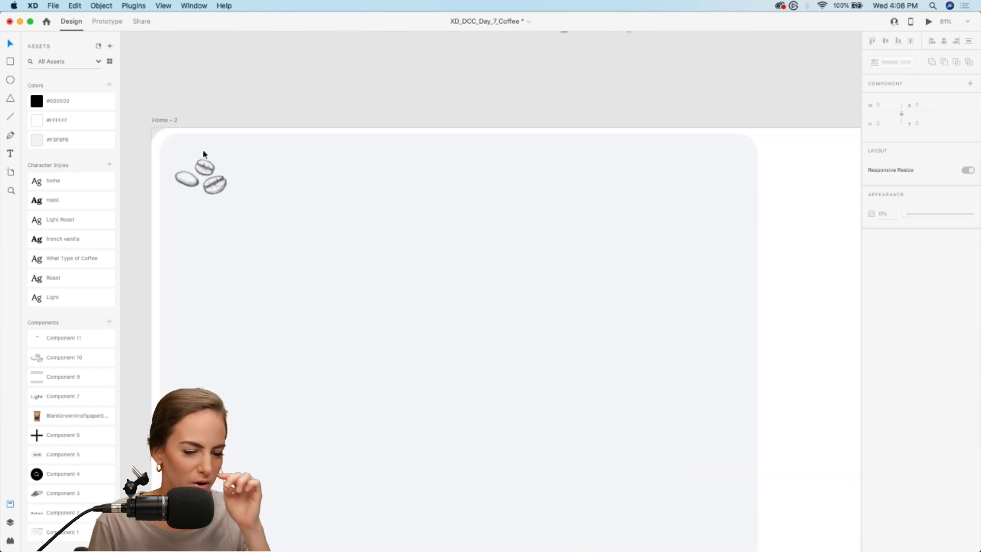
{"action": "scroll", "coordinate": [211, 215], "scroll_direction": "down", "scroll_amount": 6}
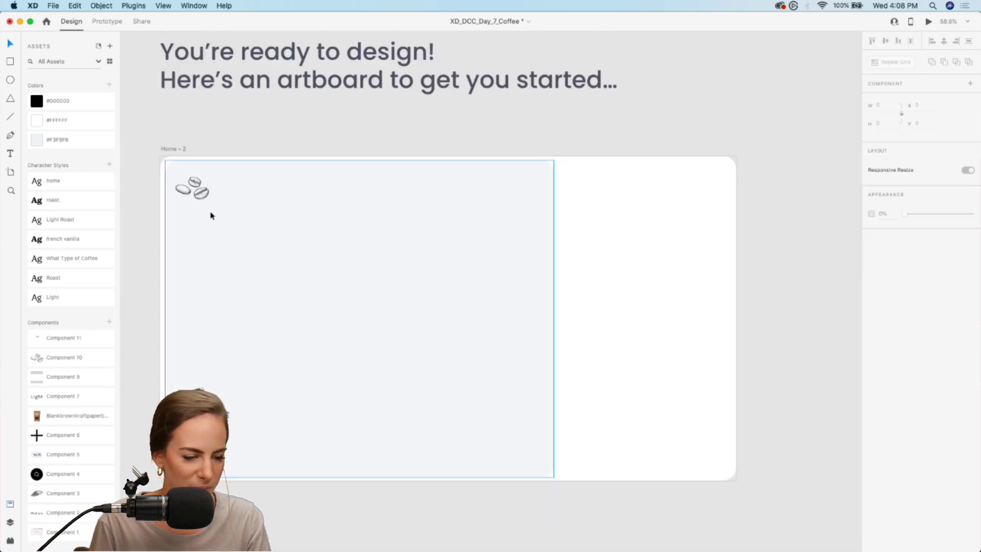
Add the text "roast." near the coffee beans and make its text box auto width
{"action": "left_click_drag", "start_coordinate": [251, 203], "coordinate": [347, 242]}
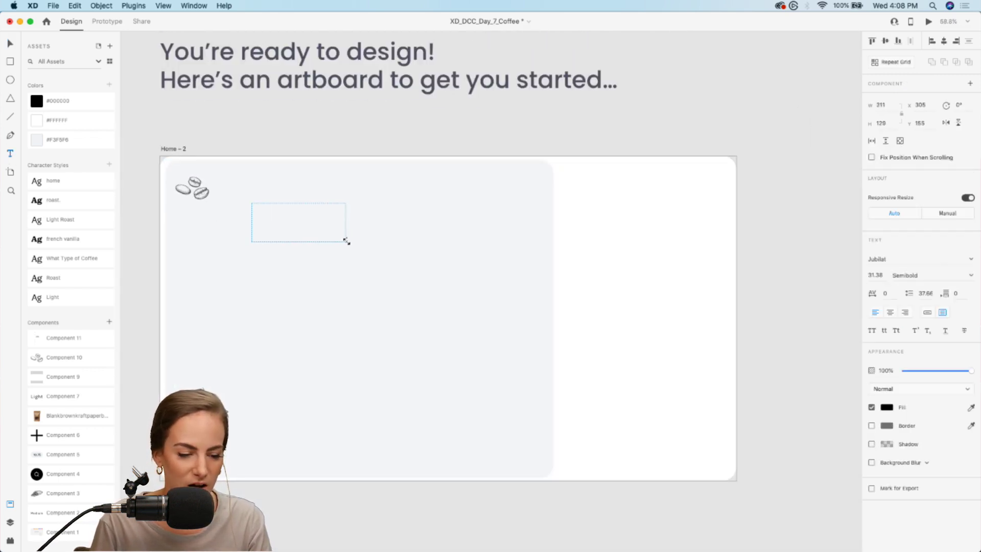
{"action": "type", "text": "roast."}
{"action": "key", "text": "Escape"}
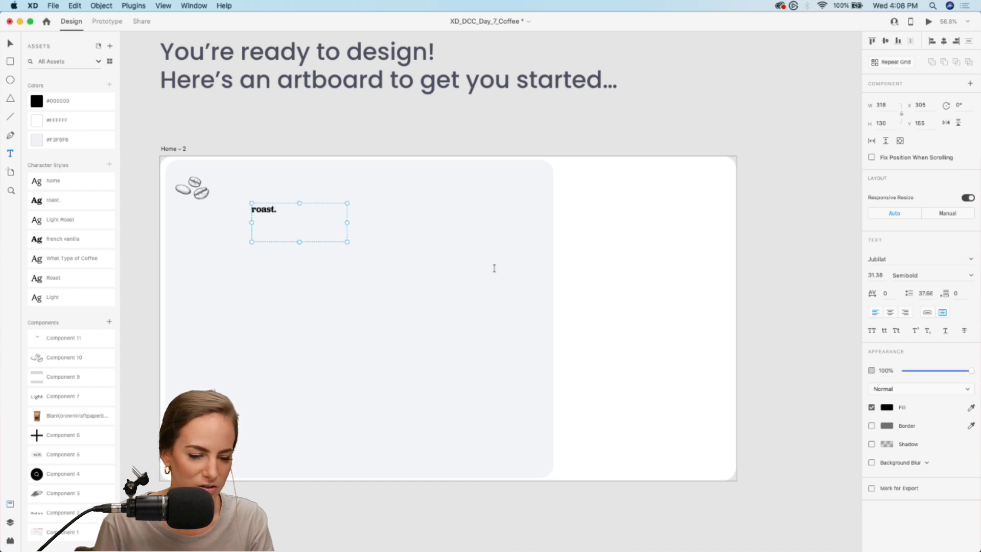
{"action": "left_click", "coordinate": [926, 312]}
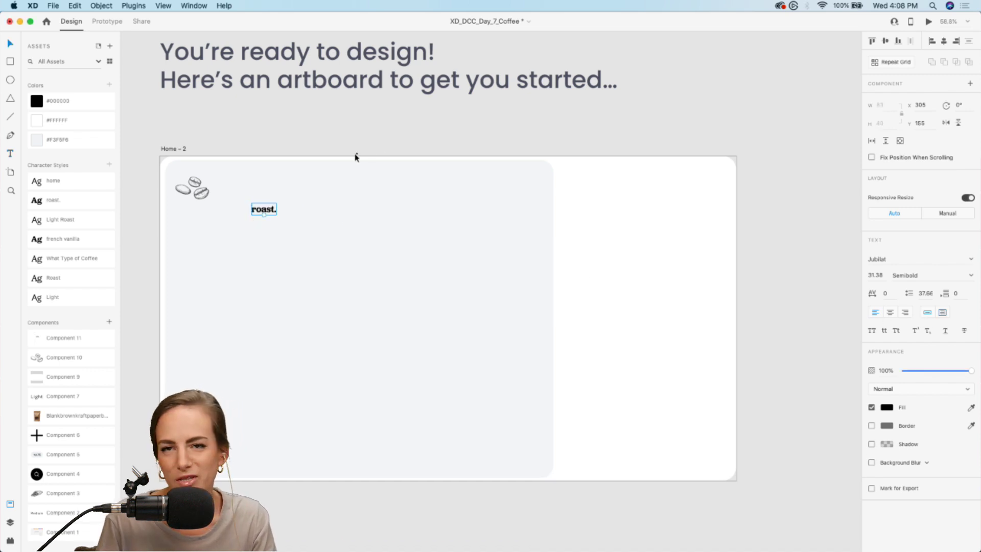
Position the "roast." text directly beside the coffee beans and apply the roast. character style to it
{"action": "left_click_drag", "start_coordinate": [252, 208], "coordinate": [231, 188]}
{"action": "left_click", "coordinate": [53, 200]}
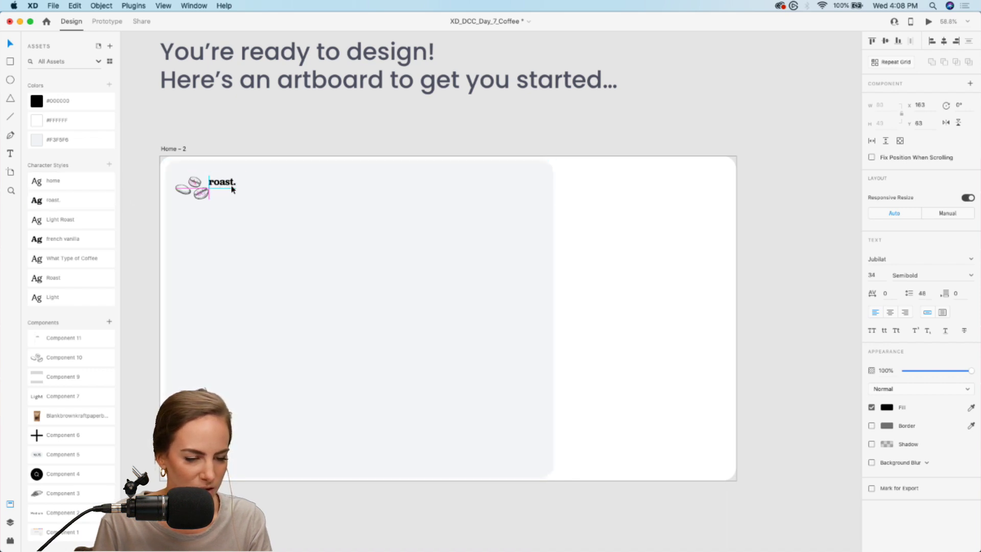
{"action": "left_click", "coordinate": [319, 138]}
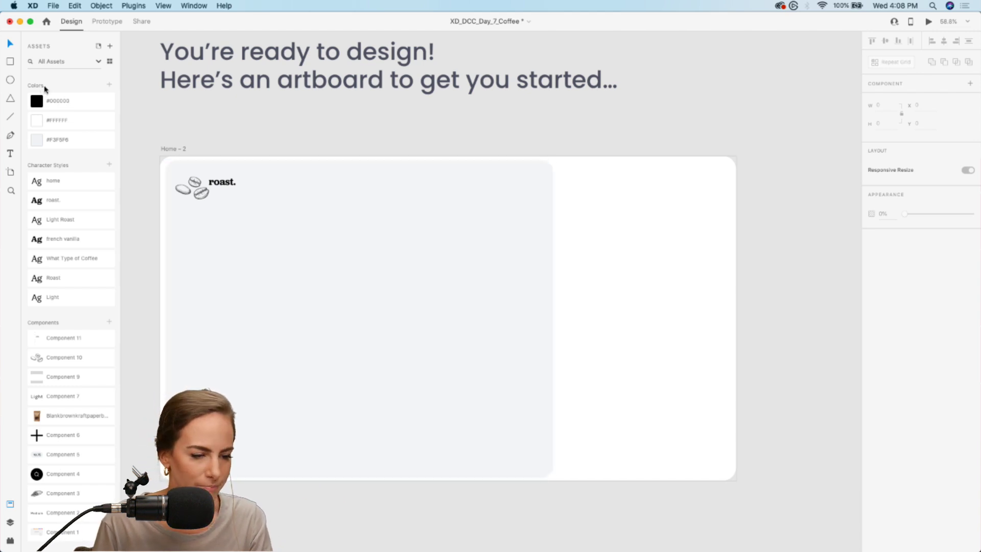
Draw a sample button rectangle about 248 by 96 on the grey panel and round its corners to 20
{"action": "key", "text": "r"}
{"action": "left_click_drag", "start_coordinate": [421, 208], "coordinate": [496, 237]}
{"action": "scroll", "coordinate": [495, 236], "scroll_direction": "up", "scroll_amount": 5}
{"action": "scroll", "coordinate": [494, 236], "scroll_direction": "up", "scroll_amount": 2}
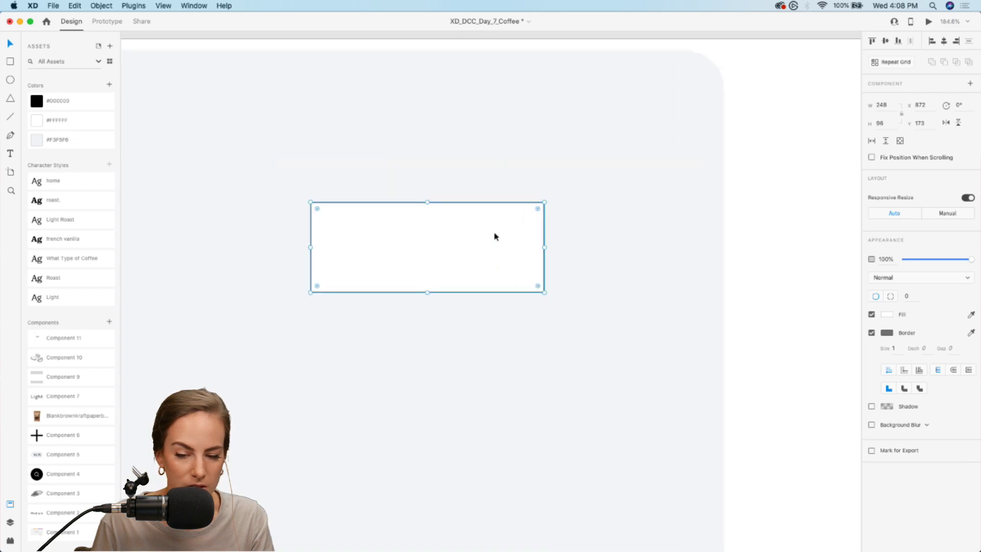
{"action": "left_click_drag", "start_coordinate": [317, 209], "coordinate": [328, 220]}
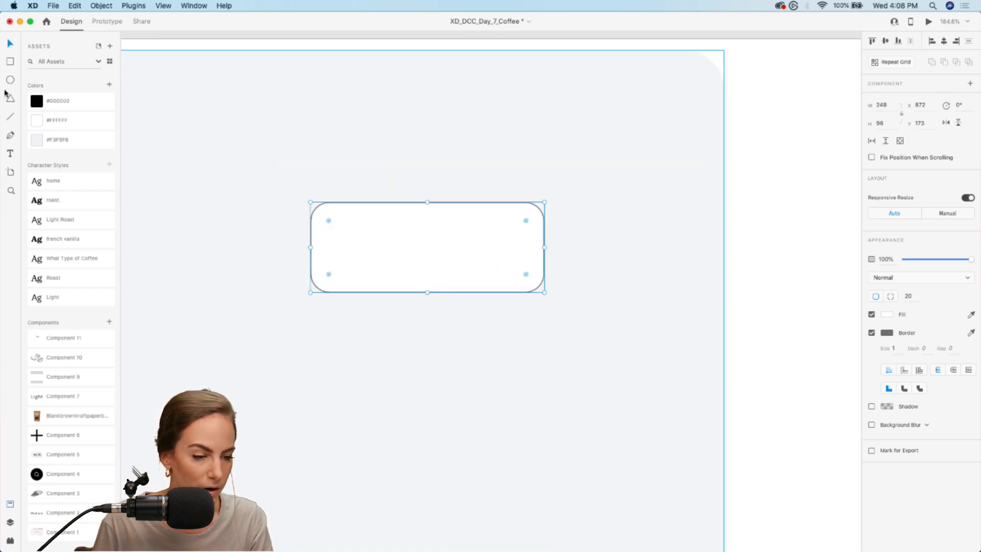
Add the auto-width placeholder text "asdfasdf" and centre it inside the rounded rectangle
{"action": "left_click", "coordinate": [10, 155]}
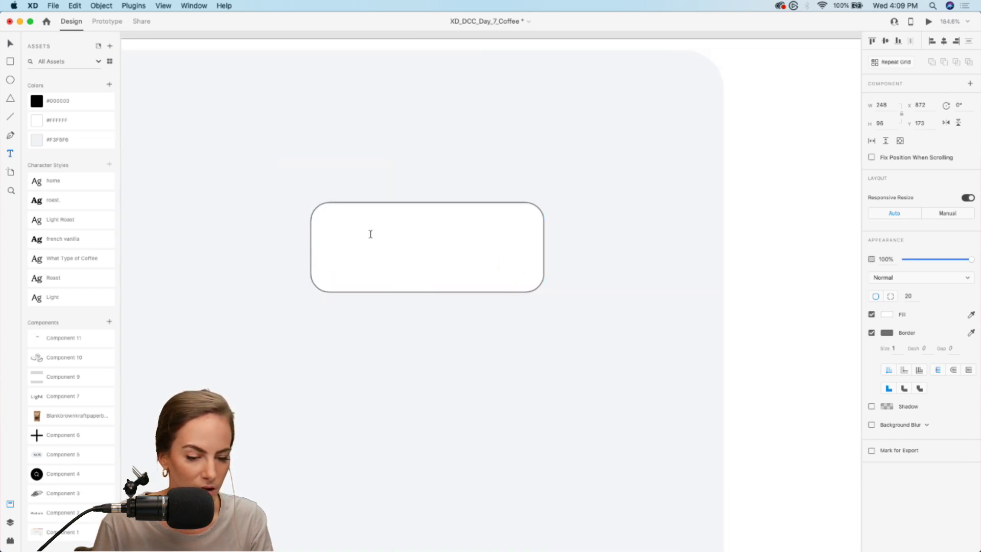
{"action": "left_click_drag", "start_coordinate": [371, 236], "coordinate": [530, 321]}
{"action": "type", "text": "asdfasdf"}
{"action": "key", "text": "Escape"}
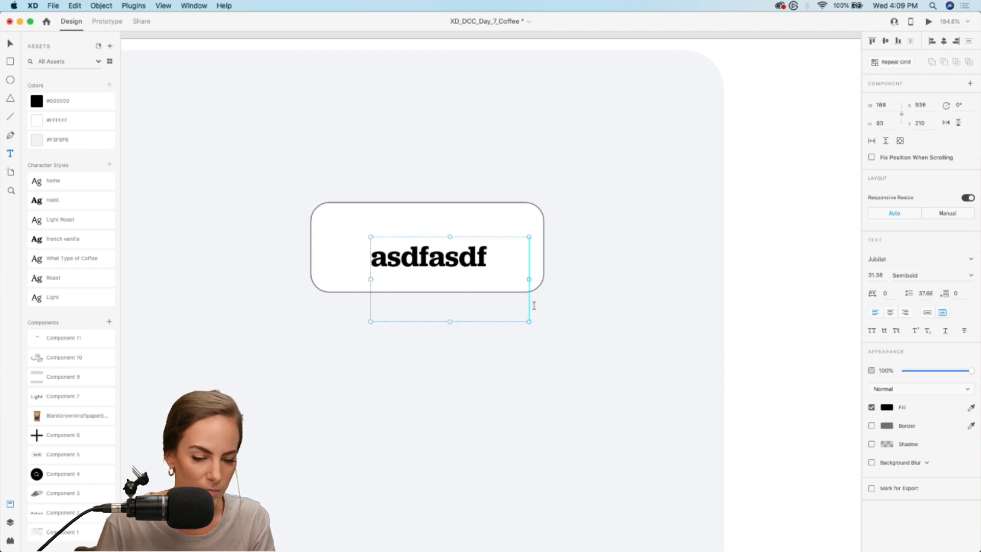
{"action": "left_click", "coordinate": [926, 313]}
{"action": "left_click_drag", "start_coordinate": [429, 256], "coordinate": [428, 247]}
Group the placeholder text with its rounded rectangle, turn on padding for the group and select the text inside it
{"action": "left_click", "coordinate": [525, 257], "text": "shift"}
{"action": "key", "text": "super+g"}
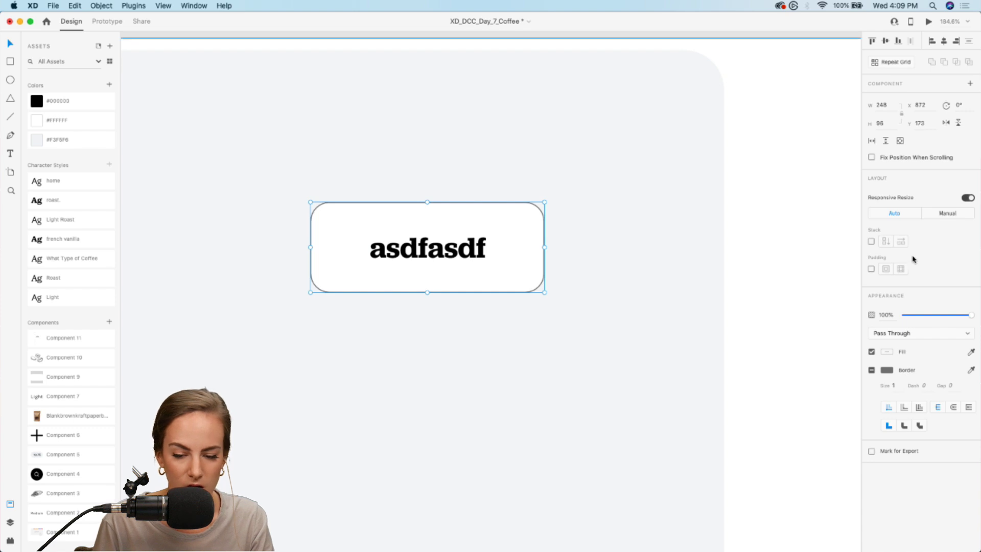
{"action": "left_click", "coordinate": [871, 269]}
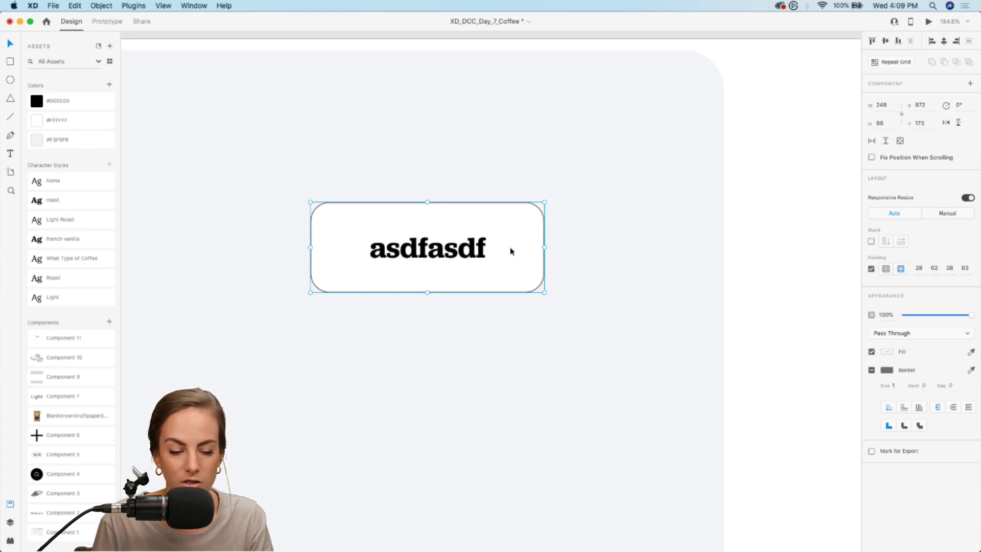
{"action": "double_click", "coordinate": [453, 250]}
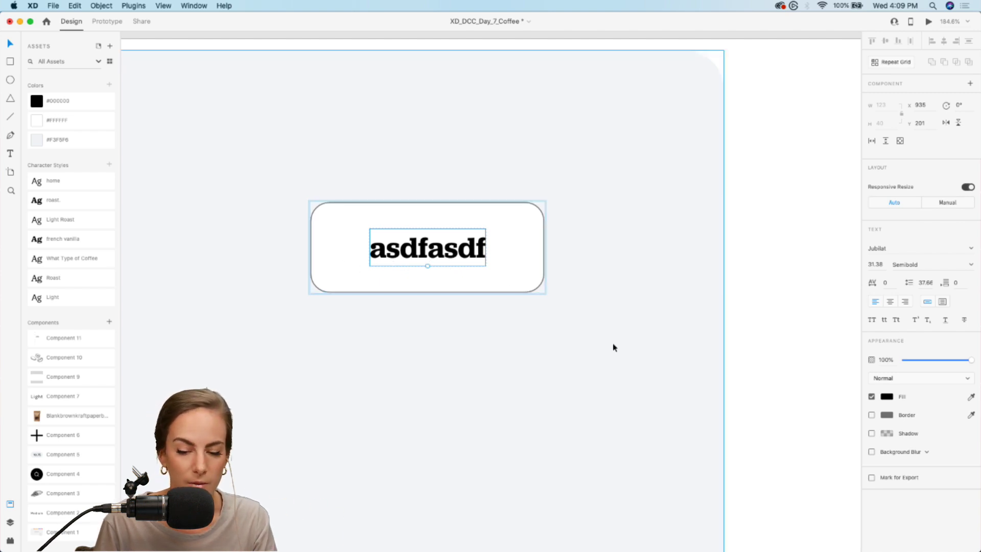
Delete the sample "asdfasdf" button group from the artboard
{"action": "key", "text": "Escape"}
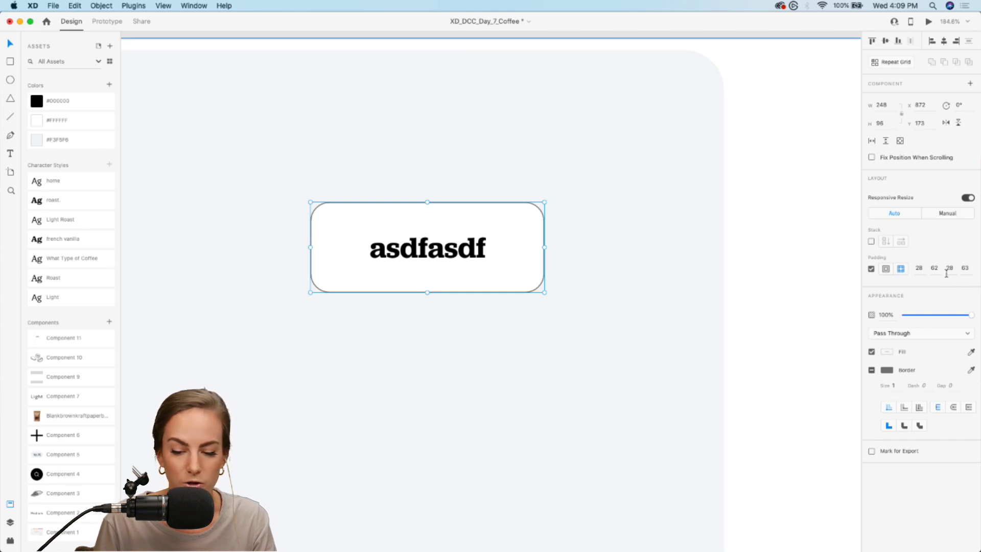
{"action": "key", "text": "Delete"}
{"action": "scroll", "coordinate": [521, 253], "scroll_direction": "down", "scroll_amount": 5}
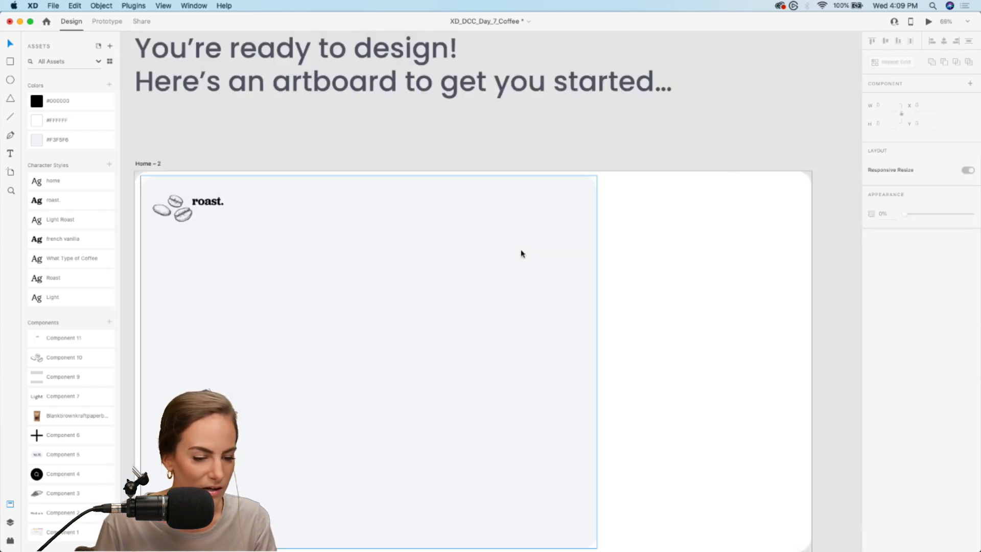
Add a text box about 397 by 174 below and beside the roast. logo containing "Home"
{"action": "scroll", "coordinate": [521, 253], "scroll_direction": "down", "scroll_amount": 3}
{"action": "scroll", "coordinate": [518, 246], "scroll_direction": "left", "scroll_amount": 3}
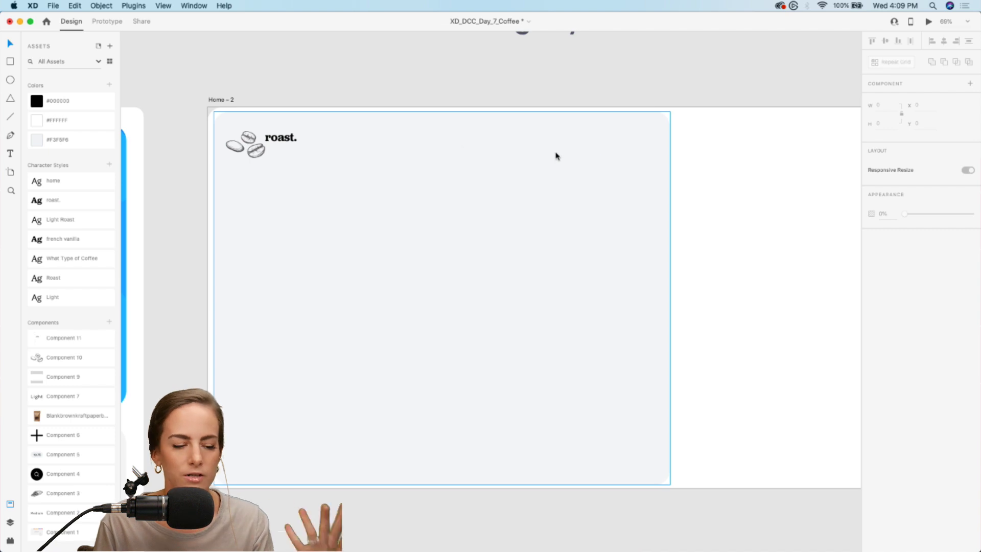
{"action": "left_click_drag", "start_coordinate": [375, 177], "coordinate": [514, 239]}
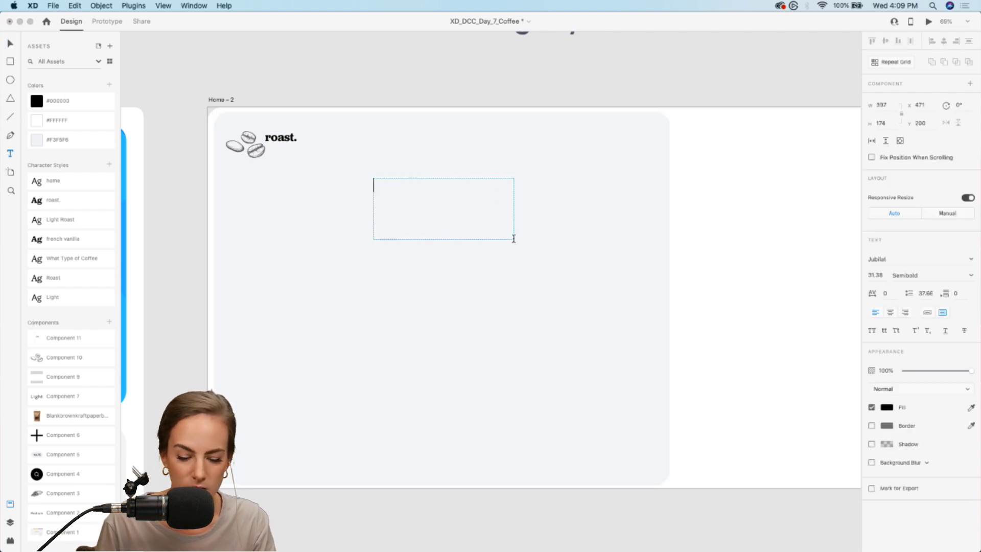
{"action": "type", "text": "Home"}
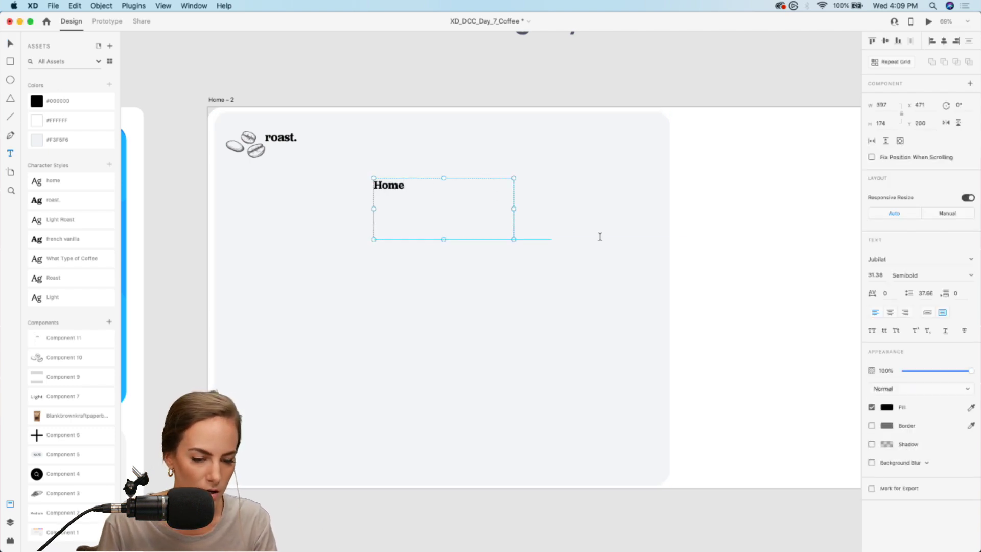
Make the "Home" text auto-width, place it beside the roast. logo and apply the home character style
{"action": "left_click", "coordinate": [927, 312]}
{"action": "key", "text": "Escape"}
{"action": "left_click_drag", "start_coordinate": [397, 186], "coordinate": [424, 148]}
{"action": "scroll", "coordinate": [370, 139], "scroll_direction": "up", "scroll_amount": 5}
{"action": "left_click", "coordinate": [53, 181]}
Turn the copied "Home" link into "Coffee" about 43 px after the original and set it in SemiBold
{"action": "double_click", "coordinate": [424, 149]}
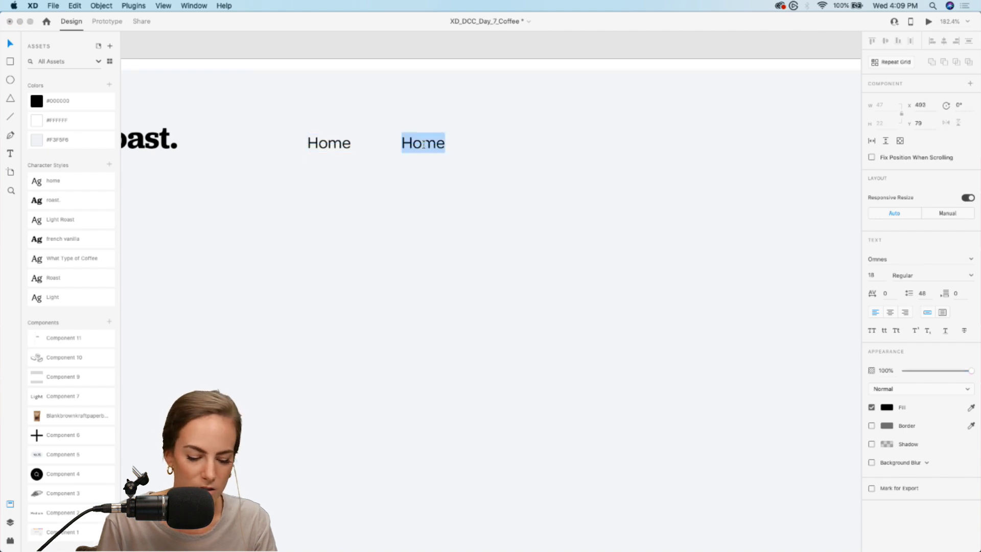
{"action": "type", "text": "Coo"}
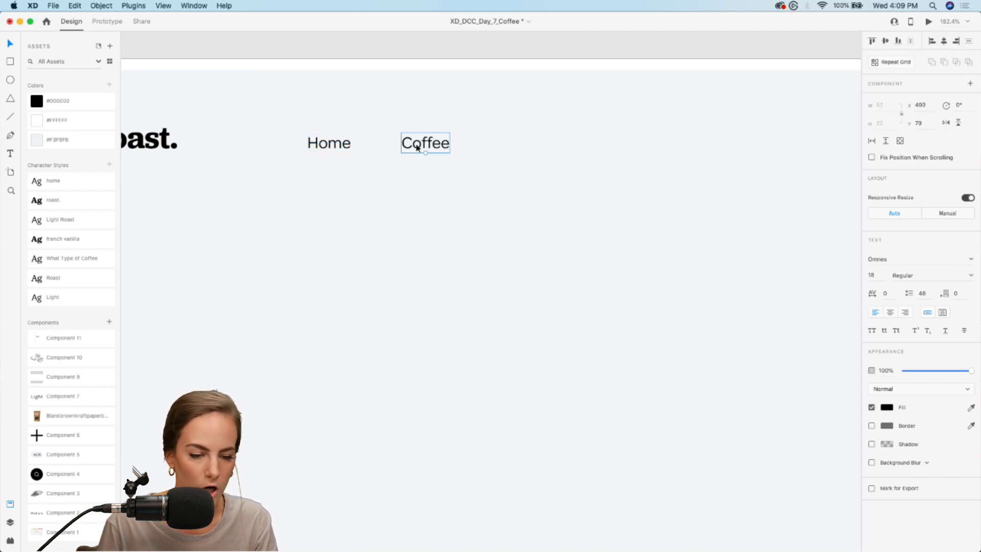
{"action": "left_click_drag", "start_coordinate": [416, 147], "coordinate": [406, 147]}
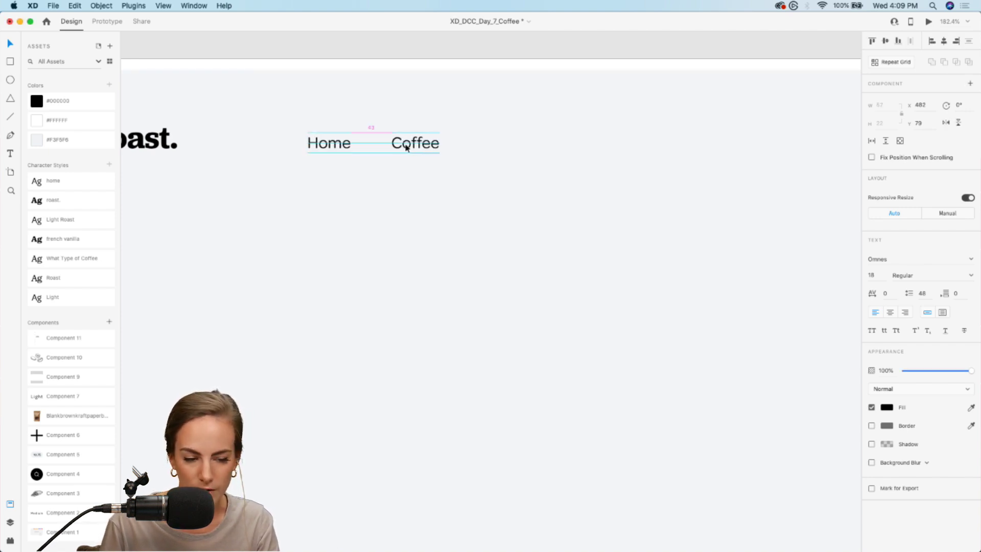
{"action": "left_click", "coordinate": [970, 277]}
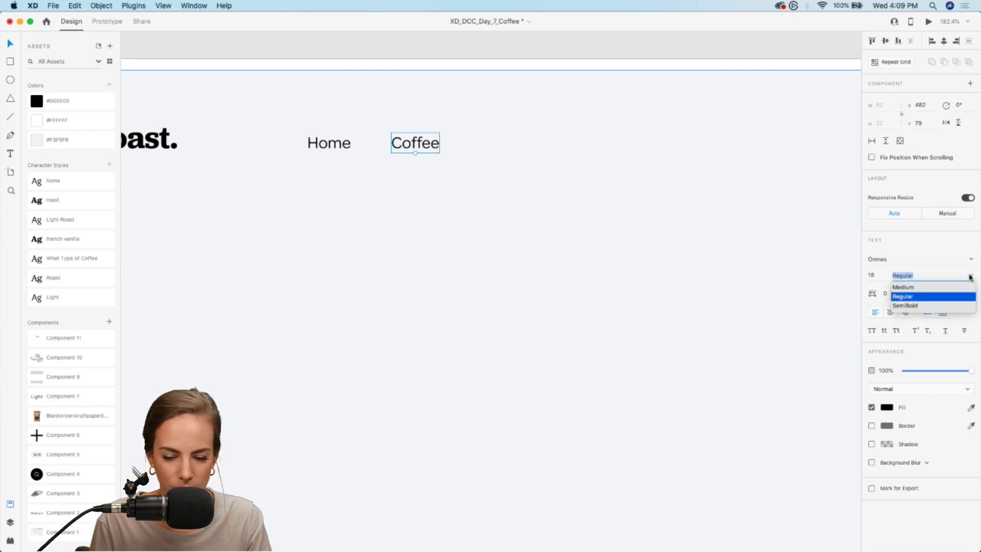
{"action": "left_click", "coordinate": [912, 306]}
{"action": "left_click_drag", "start_coordinate": [413, 146], "coordinate": [500, 146]}
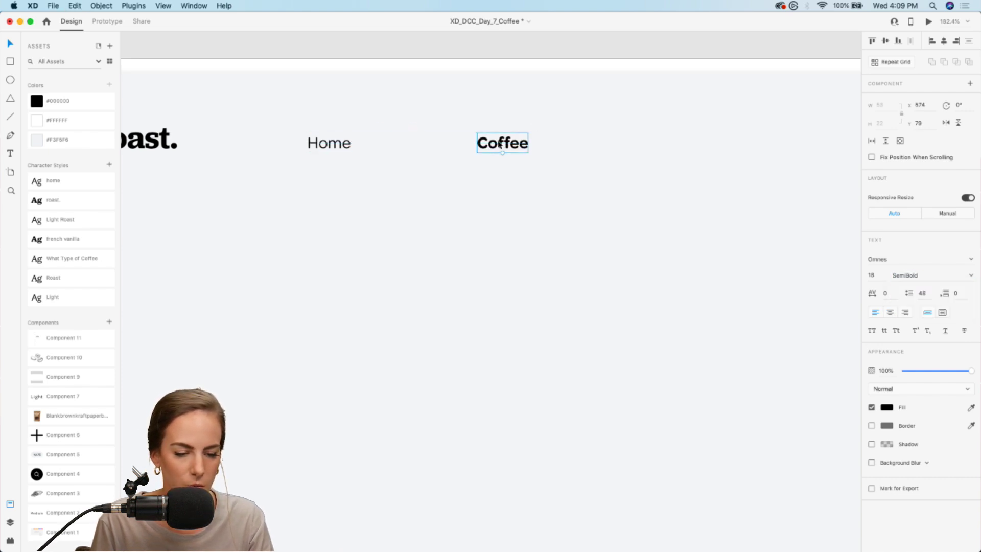
{"action": "key", "text": "super+z"}
{"action": "key", "text": "super+d"}
{"action": "left_click_drag", "start_coordinate": [415, 145], "coordinate": [515, 146]}
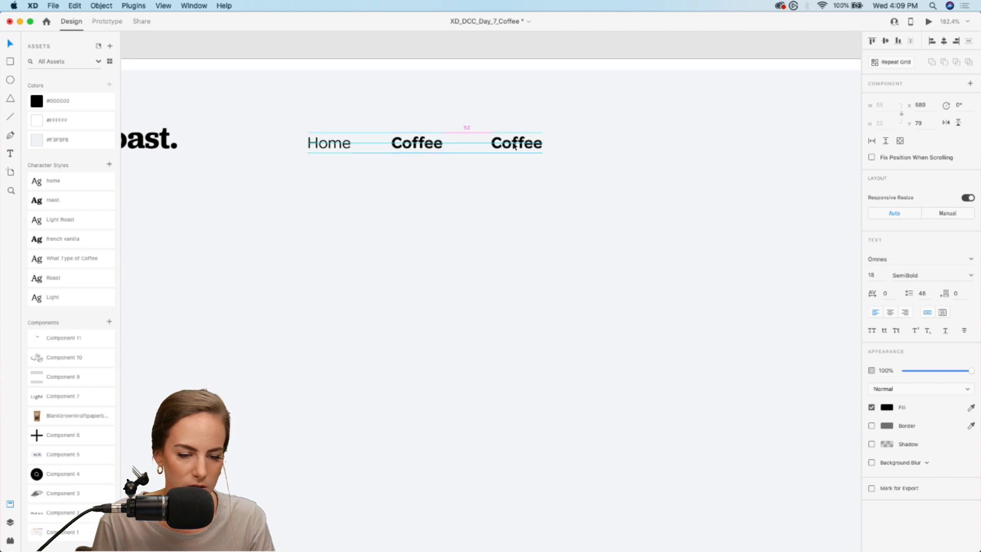
{"action": "key", "text": "super+z"}
Duplicate the "Home" link, place the copy after "Coffee" in the navigation row and change its text to "Mugs"
{"action": "left_click", "coordinate": [317, 145]}
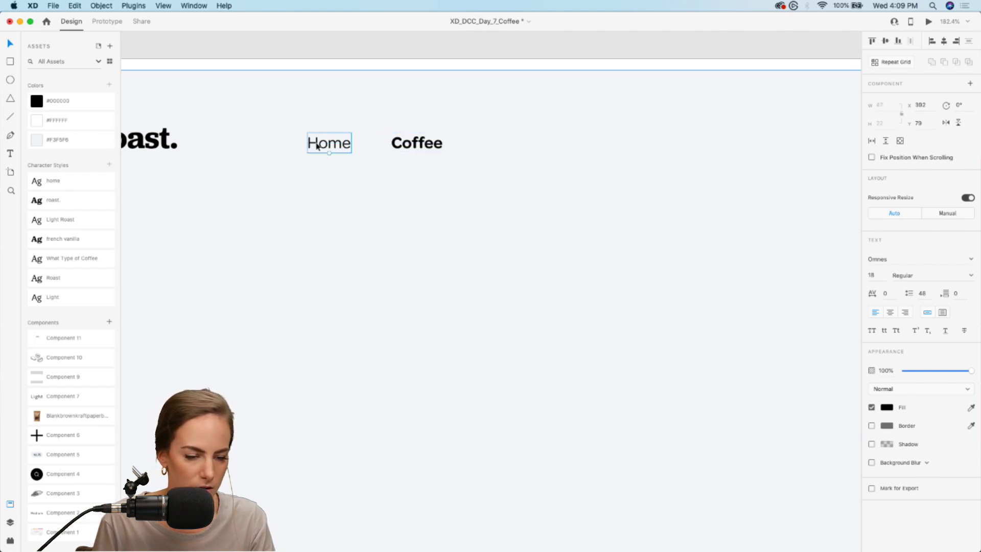
{"action": "key", "text": "super+d"}
{"action": "left_click_drag", "start_coordinate": [317, 146], "coordinate": [492, 146]}
{"action": "double_click", "coordinate": [493, 143]}
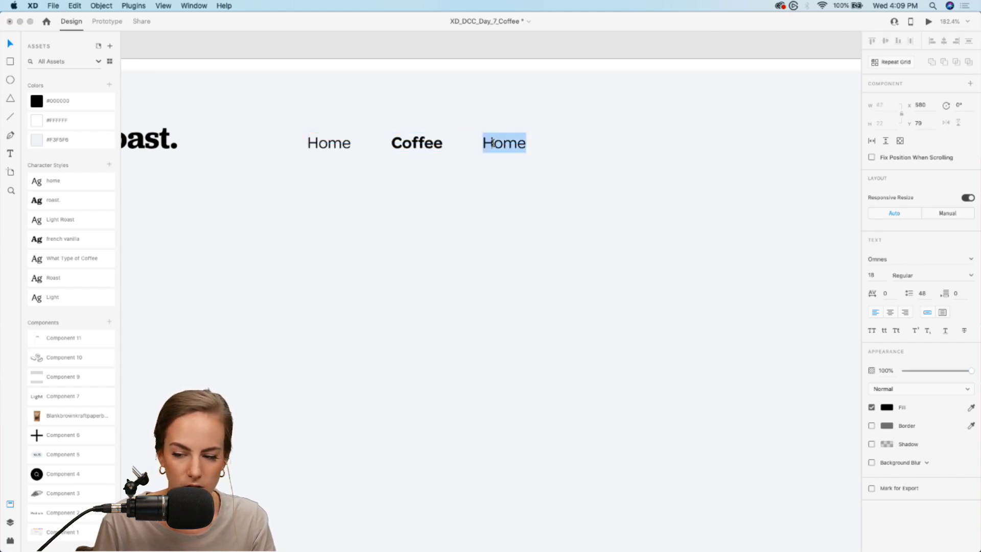
{"action": "type", "text": "Mugs"}
{"action": "key", "text": "Escape"}
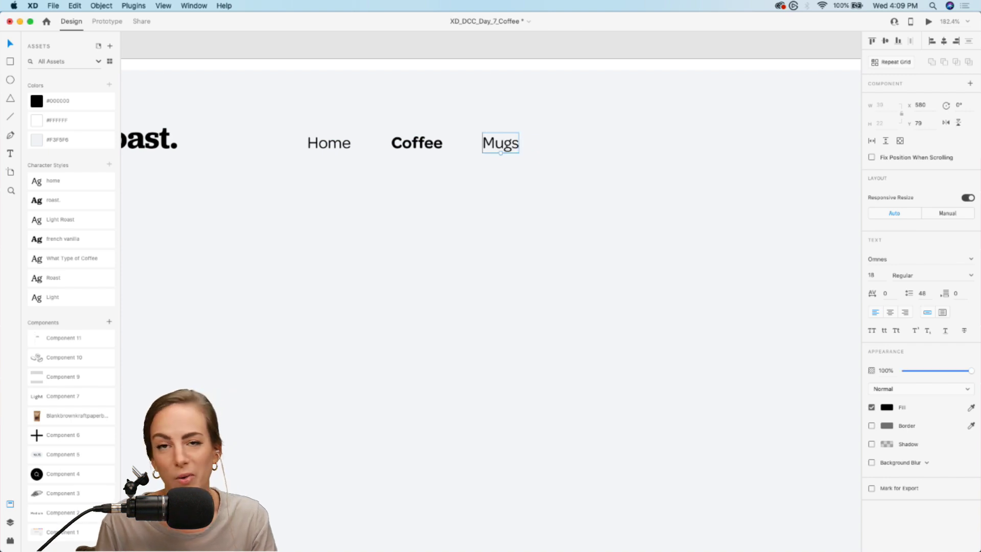
Duplicate the "Mugs" link, place the copy after it in the same row and change its text to "Gift Cards"
{"action": "key", "text": "super+d"}
{"action": "left_click_drag", "start_coordinate": [500, 149], "coordinate": [563, 147]}
{"action": "double_click", "coordinate": [561, 145]}
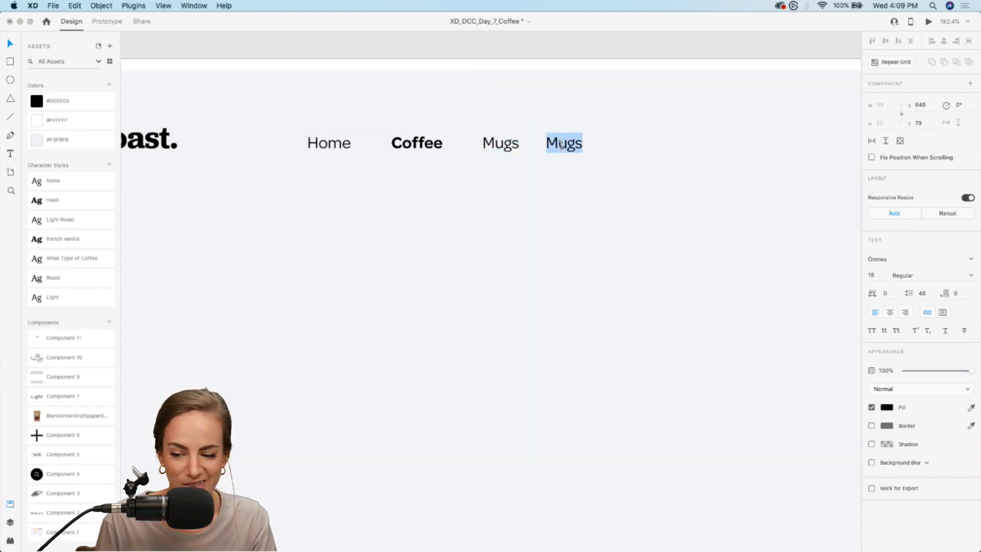
{"action": "type", "text": "Gift Cards"}
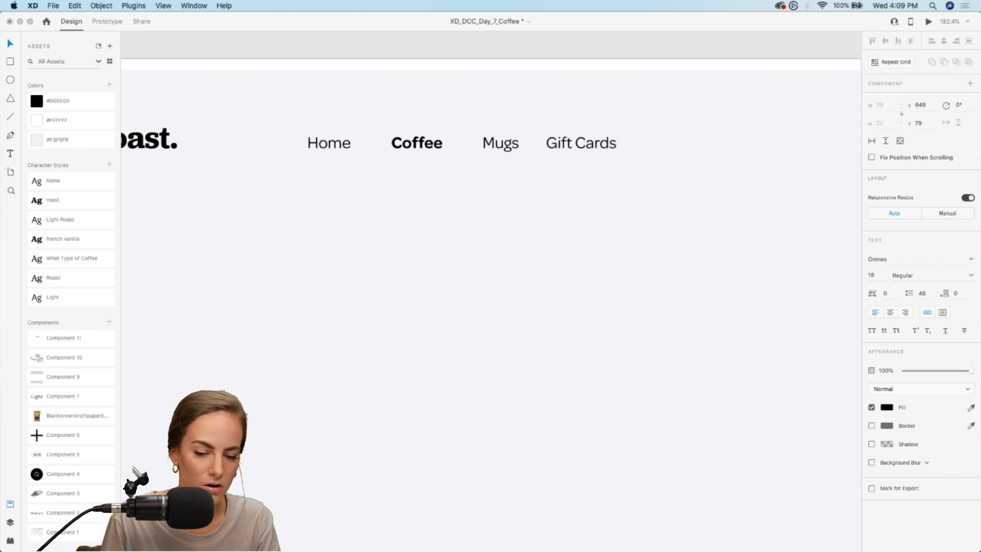
{"action": "key", "text": "Escape"}
Duplicate the "Gift Cards" link, place the copy after it and change its text to "Bean Grinders"
{"action": "key", "text": "super+d"}
{"action": "left_click_drag", "start_coordinate": [557, 147], "coordinate": [660, 148]}
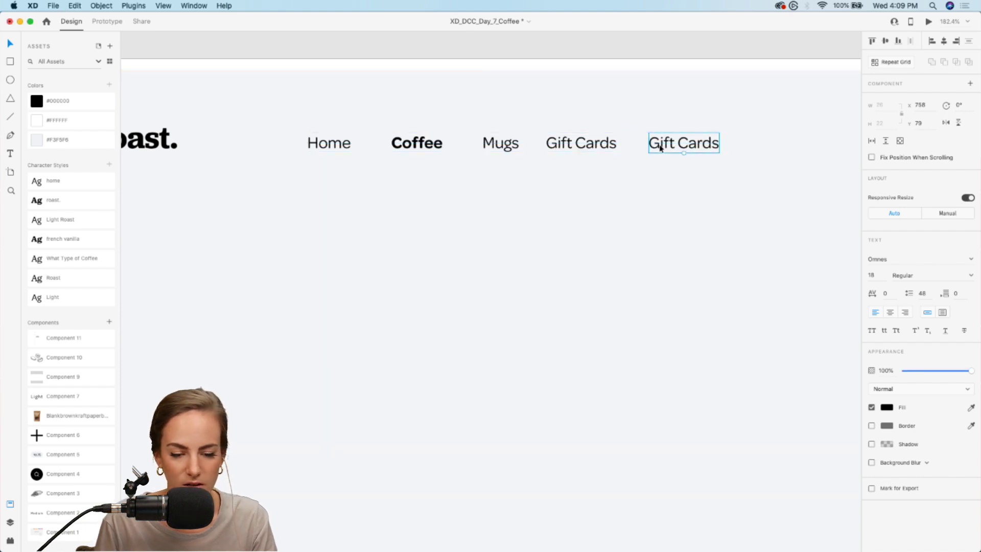
{"action": "double_click", "coordinate": [660, 145]}
{"action": "type", "text": "Bea"}
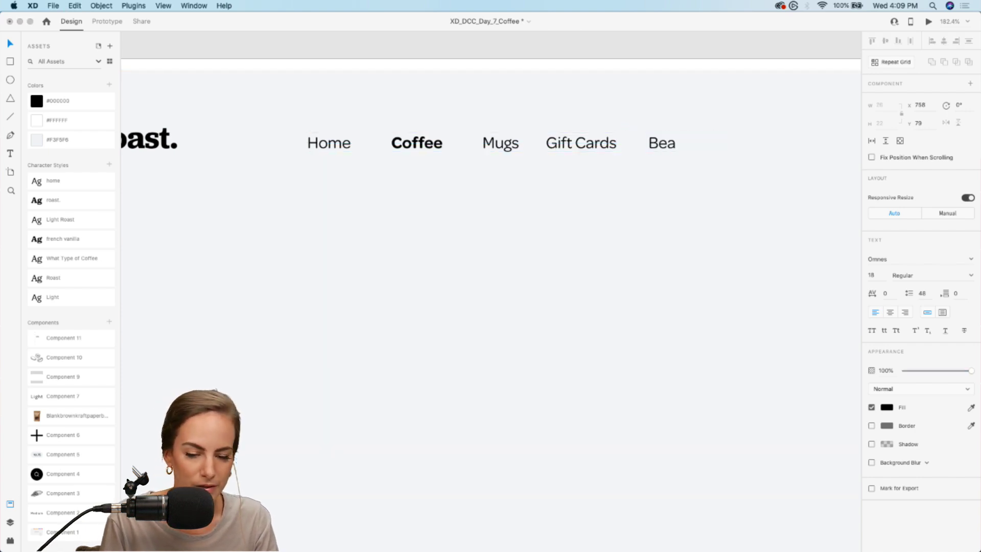
{"action": "type", "text": "n Grindr"}
{"action": "key", "text": "BackSpace"}
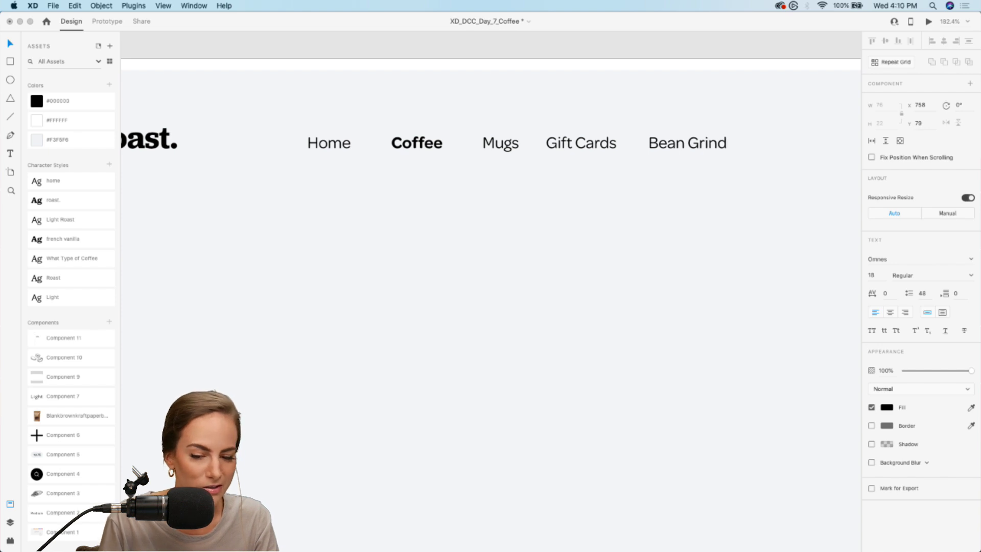
{"action": "key", "text": "Escape"}
Duplicate the "Bean Grinders" link to the end of the navigation row and change its text to "About"
{"action": "scroll", "coordinate": [622, 144], "scroll_direction": "right", "scroll_amount": 5}
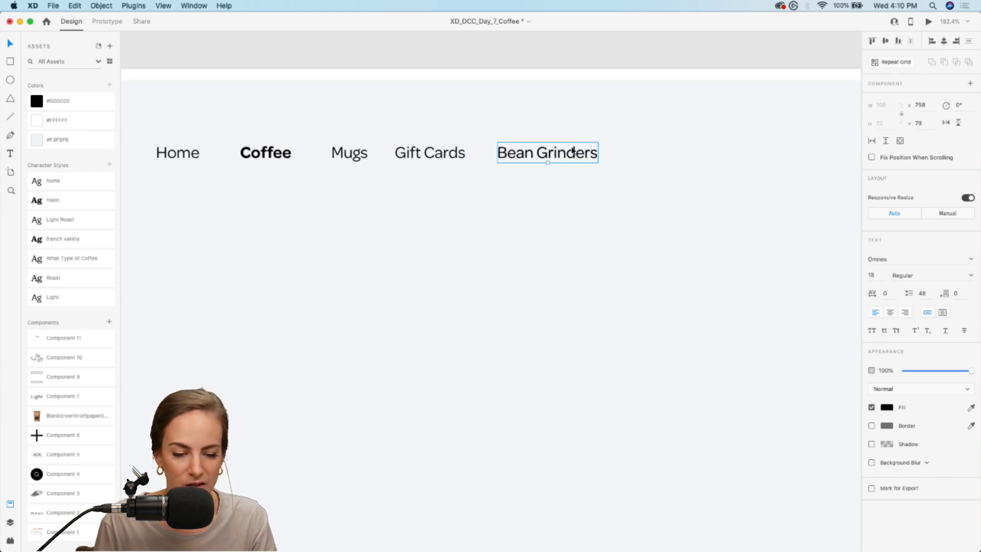
{"action": "left_click_drag", "start_coordinate": [573, 153], "coordinate": [704, 153]}
{"action": "double_click", "coordinate": [703, 152]}
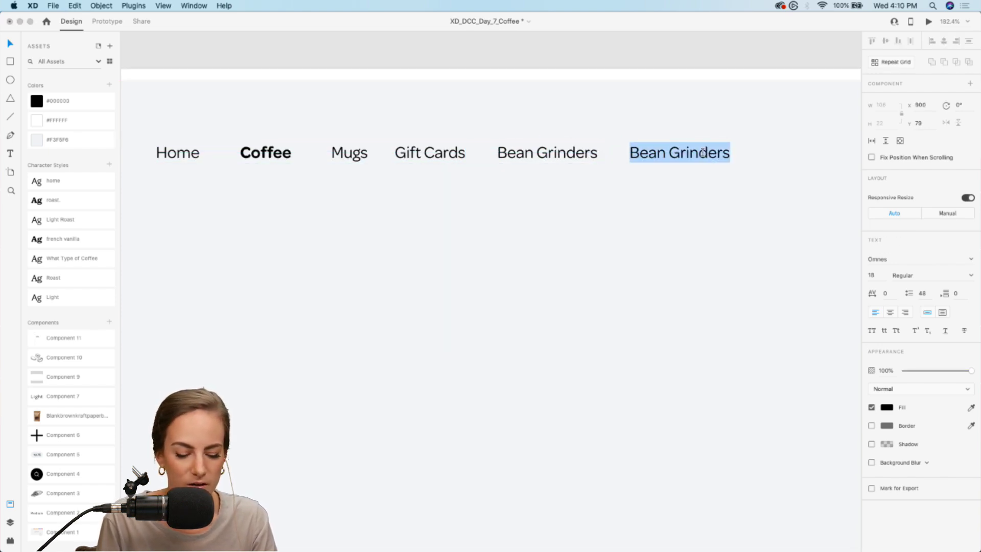
{"action": "type", "text": "About"}
{"action": "key", "text": "Escape"}
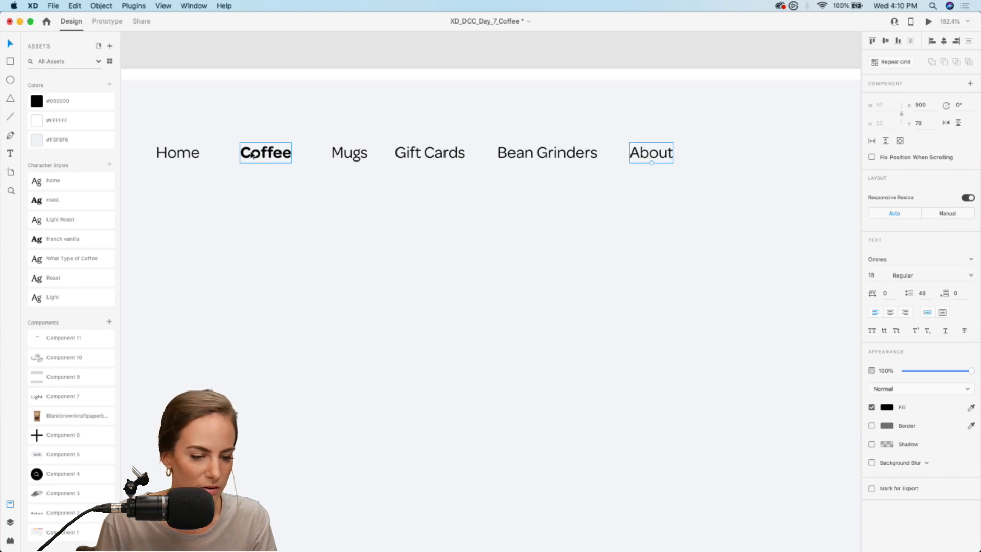
Draw a line about 25 px wide beneath "Coffee" and give it a dark red #5F0000 border of size 2
{"action": "scroll", "coordinate": [128, 135], "scroll_direction": "up", "scroll_amount": 5}
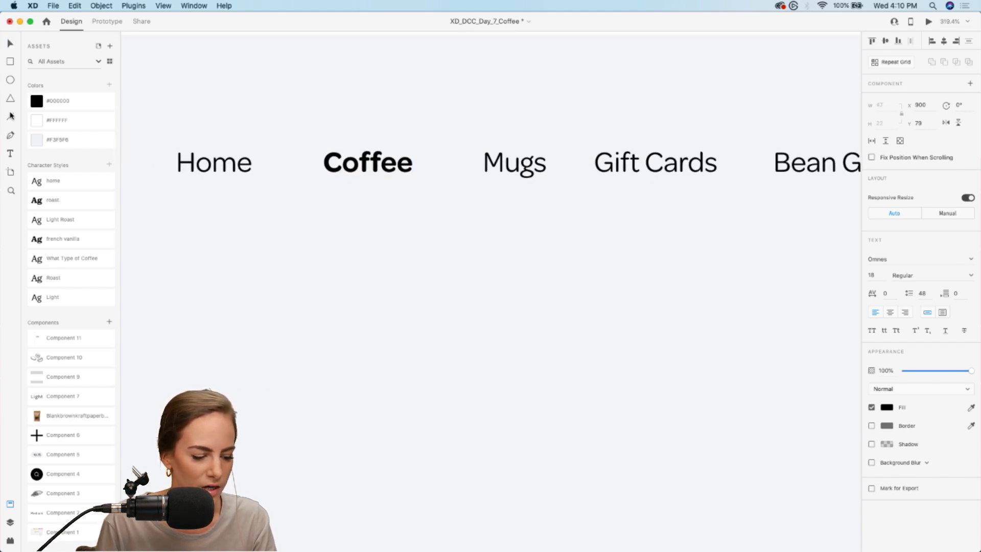
{"action": "left_click_drag", "start_coordinate": [327, 195], "coordinate": [368, 194]}
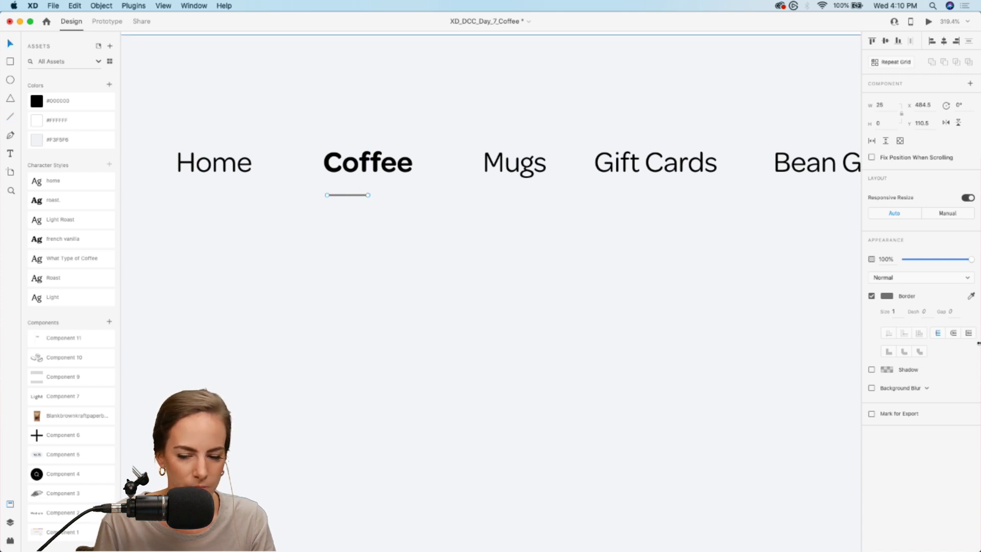
{"action": "left_click", "coordinate": [890, 300]}
{"action": "left_click_drag", "start_coordinate": [788, 276], "coordinate": [842, 291]}
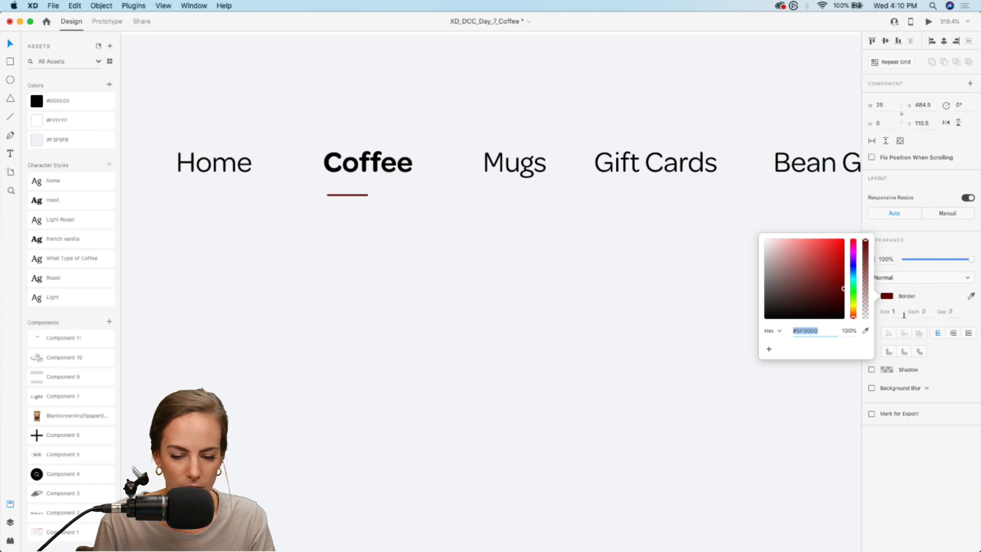
{"action": "left_click", "coordinate": [904, 314]}
{"action": "type", "text": "2"}
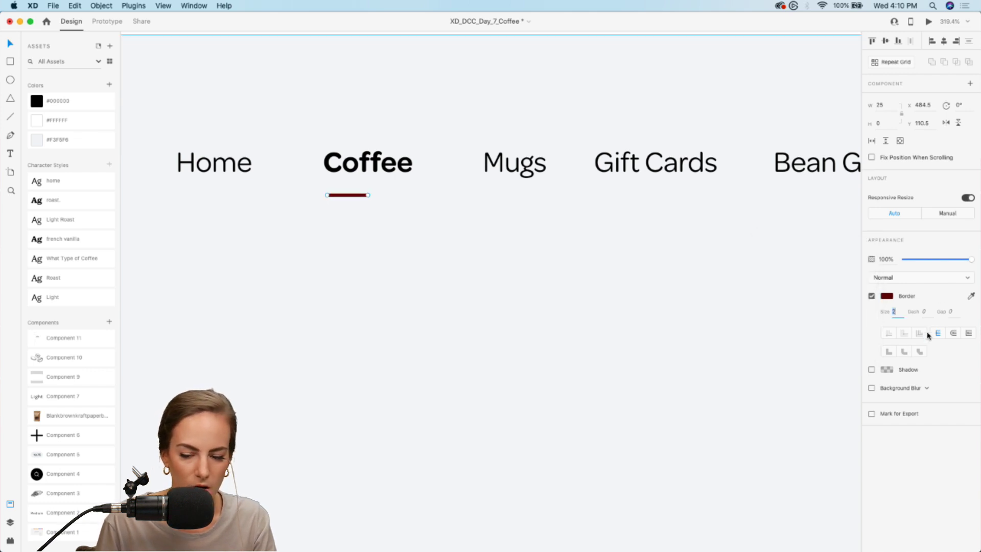
{"action": "left_click", "coordinate": [510, 313]}
Move all six navigation links and the Coffee underline together slightly farther away from the roast. logo
{"action": "key", "text": "super+0"}
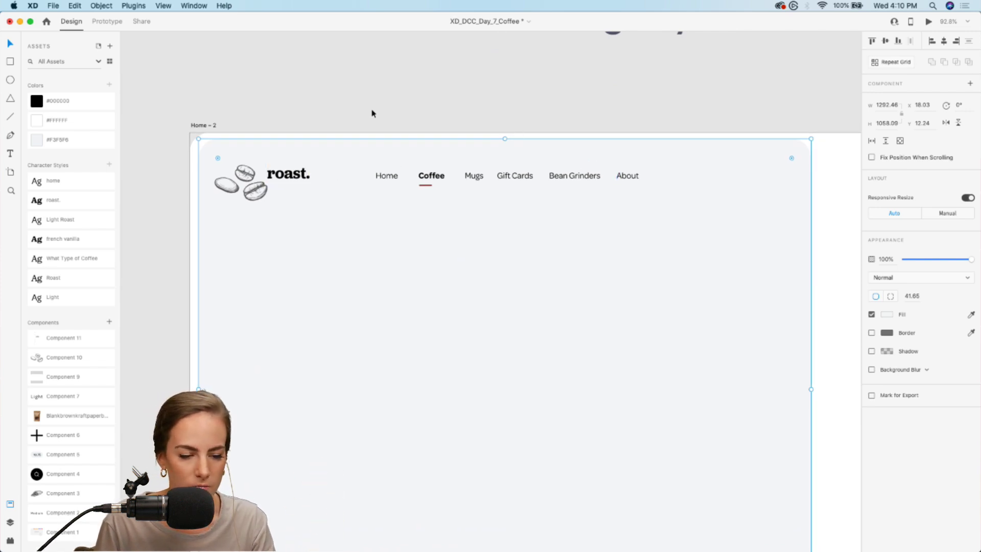
{"action": "left_click_drag", "start_coordinate": [372, 113], "coordinate": [597, 217]}
{"action": "left_click_drag", "start_coordinate": [676, 94], "coordinate": [372, 267]}
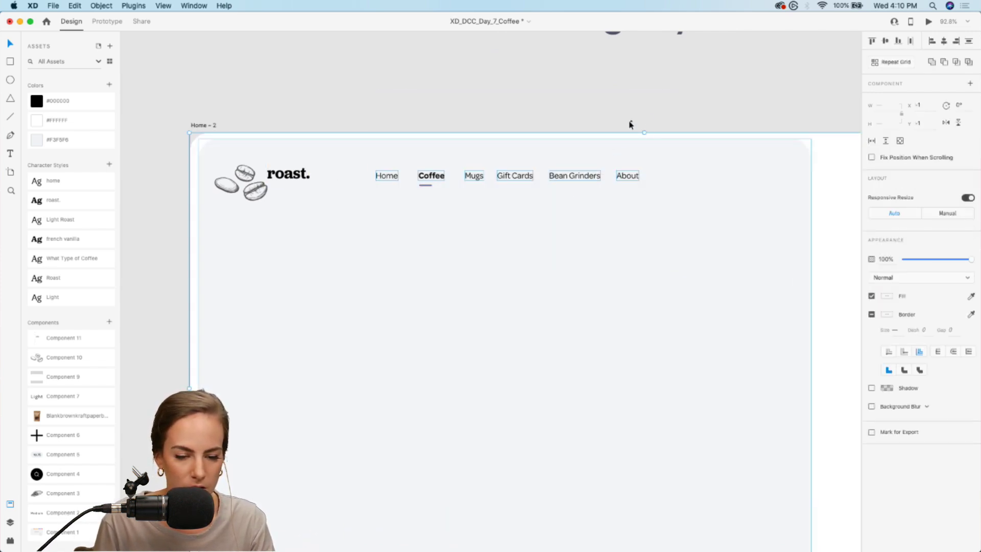
{"action": "left_click_drag", "start_coordinate": [627, 180], "coordinate": [650, 178]}
{"action": "left_click", "coordinate": [654, 102]}
{"action": "scroll", "coordinate": [654, 102], "scroll_direction": "down", "scroll_amount": 5}
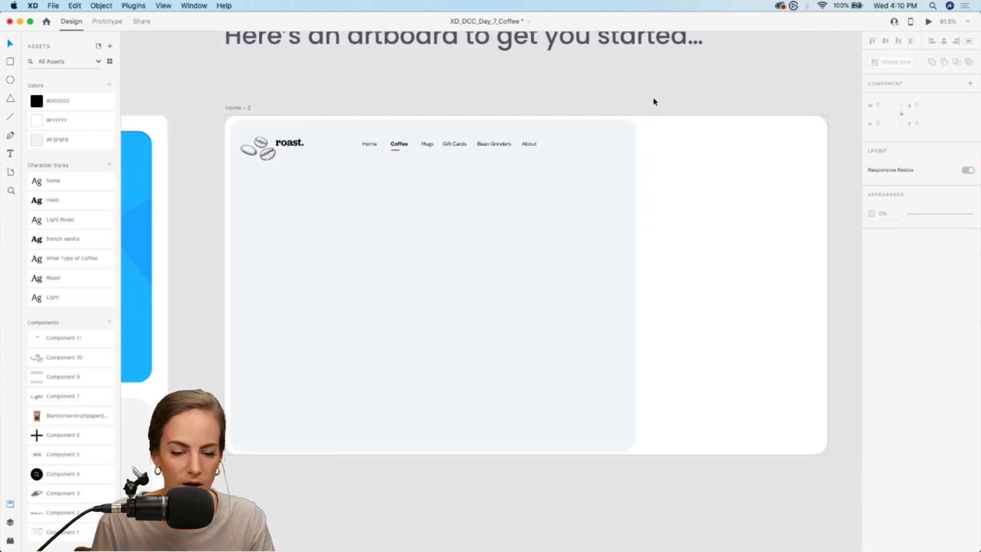
Place an instance of Component 4, the round black search icon, near the upper middle of the artboard's white panel
{"action": "scroll", "coordinate": [652, 99], "scroll_direction": "right", "scroll_amount": 2}
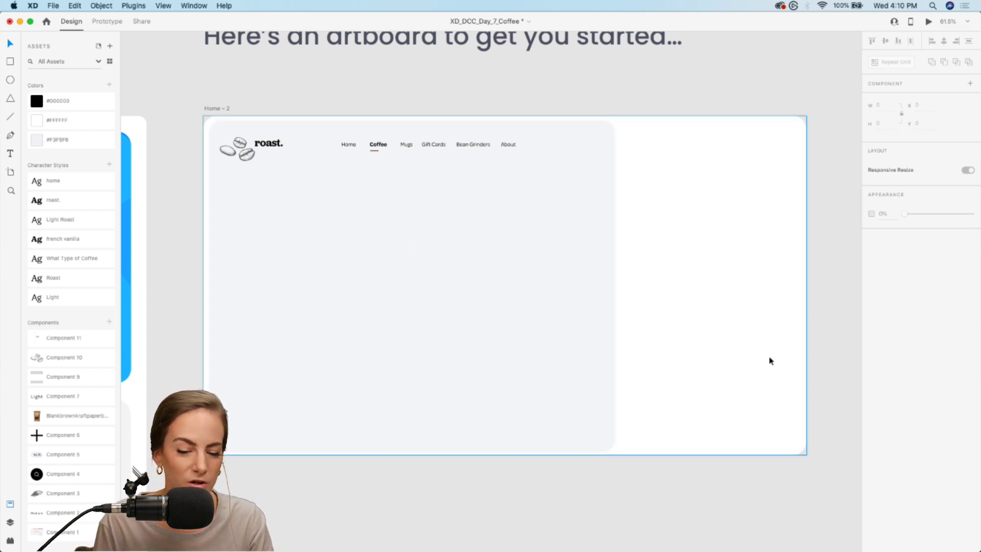
{"action": "scroll", "coordinate": [710, 190], "scroll_direction": "up", "scroll_amount": 5}
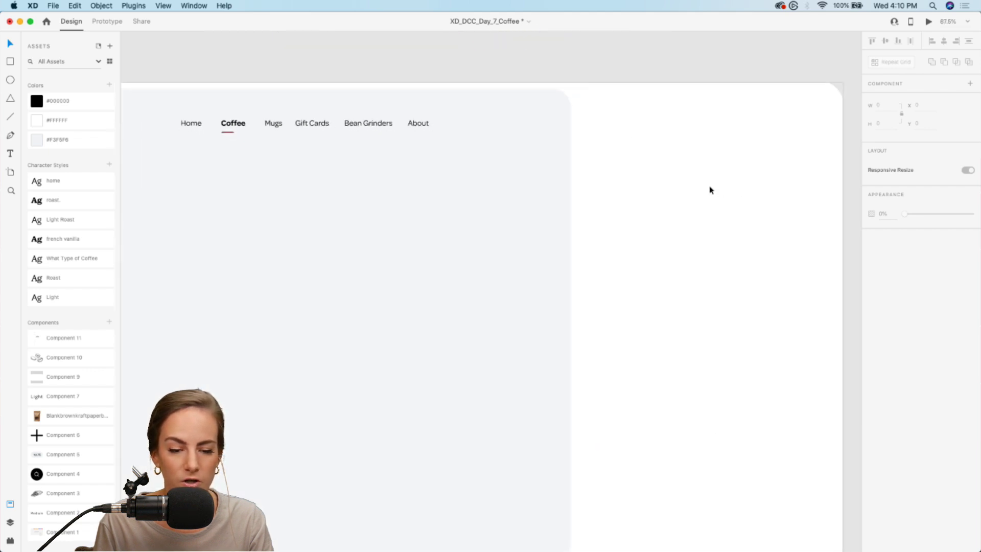
{"action": "scroll", "coordinate": [710, 189], "scroll_direction": "right", "scroll_amount": 3}
{"action": "scroll", "coordinate": [710, 188], "scroll_direction": "down", "scroll_amount": 1}
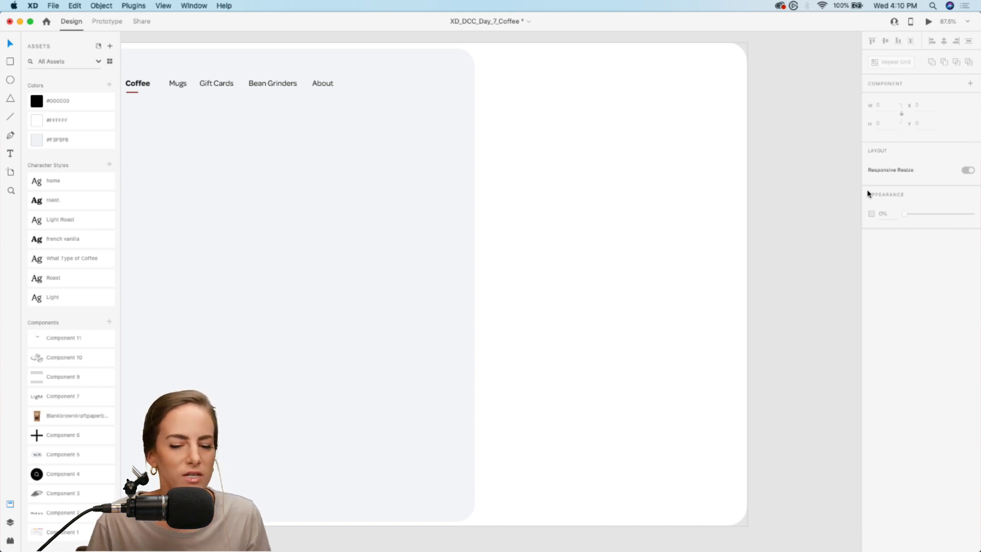
{"action": "left_click_drag", "start_coordinate": [72, 473], "coordinate": [618, 91]}
{"action": "left_click", "coordinate": [782, 121]}
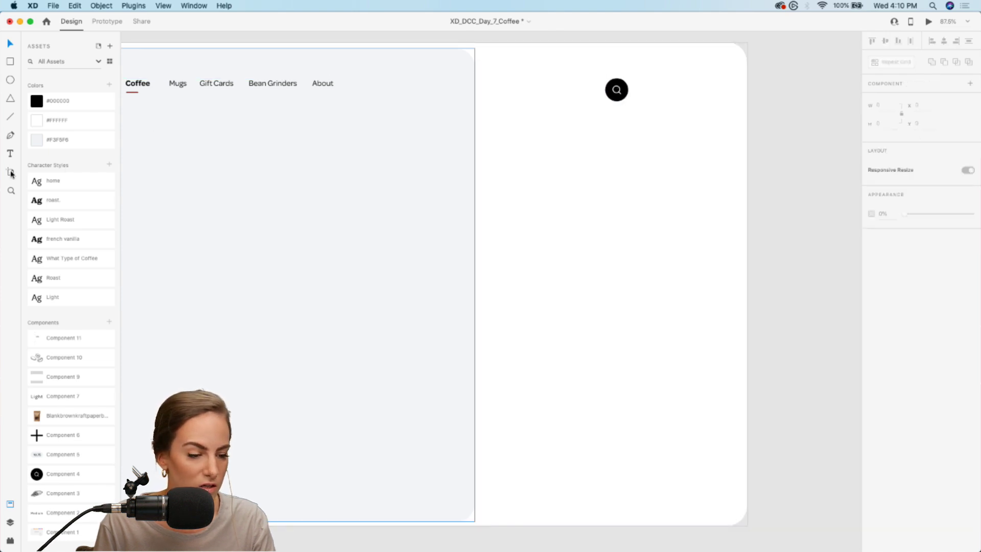
Add a text box about 442 by 260 below the search icon reading "What type of coffee are you looking?" with the What Type of Coffee style
{"action": "left_click_drag", "start_coordinate": [508, 121], "coordinate": [706, 238]}
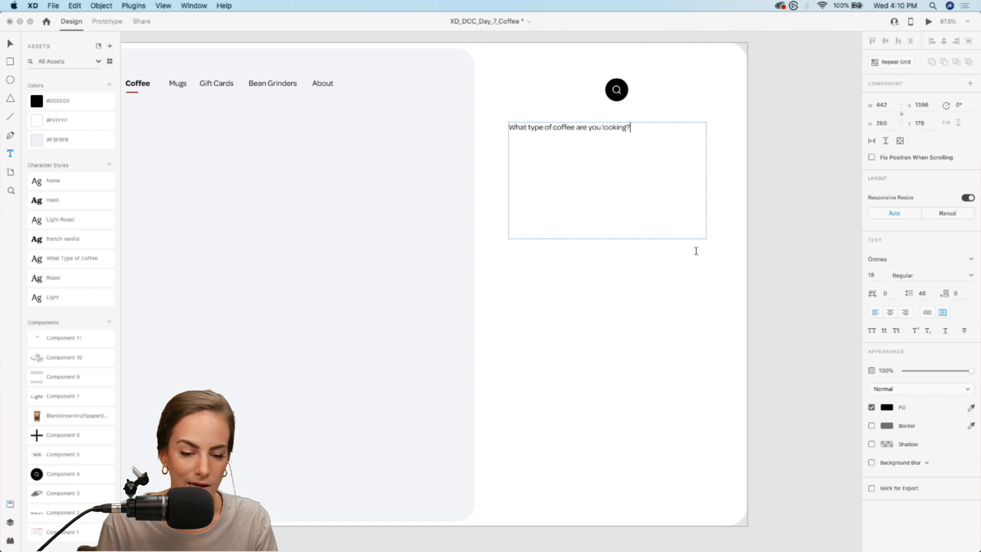
{"action": "key", "text": "BackSpace"}
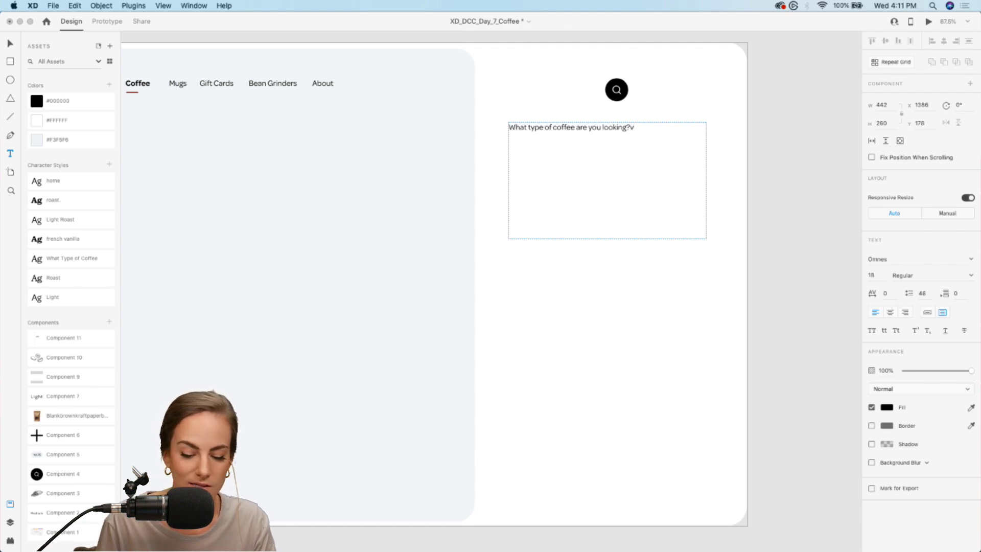
{"action": "key", "text": "Escape"}
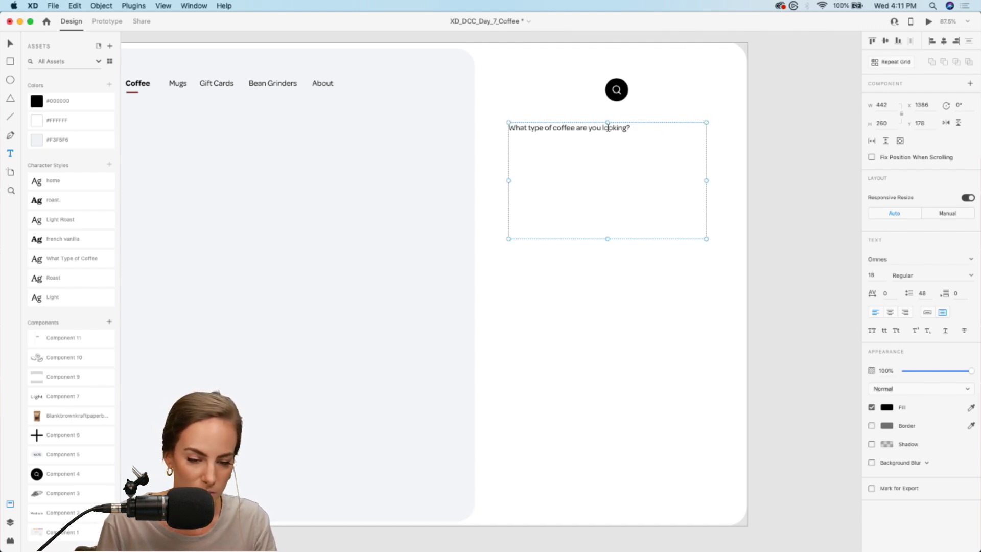
{"action": "key", "text": "Escape"}
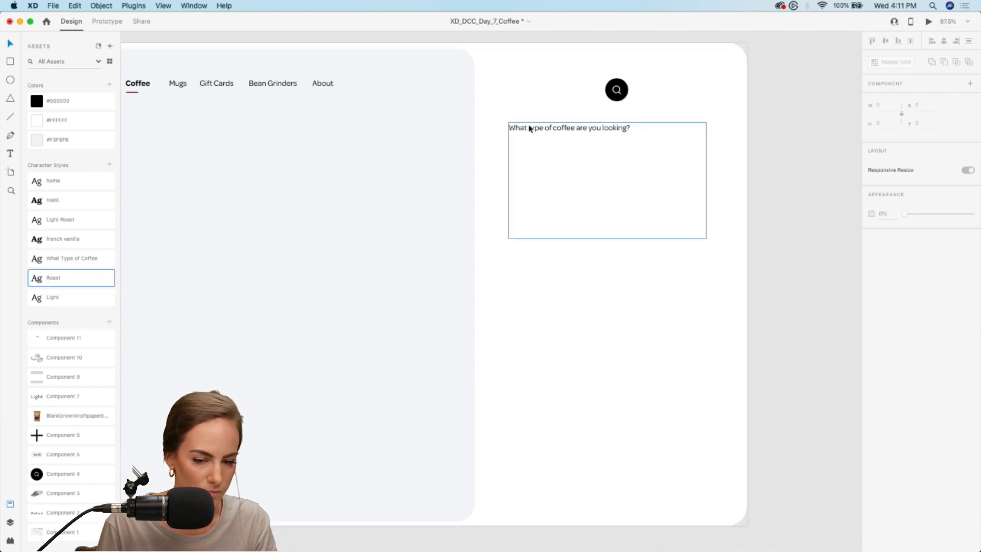
{"action": "key", "text": "Escape"}
{"action": "left_click", "coordinate": [65, 254]}
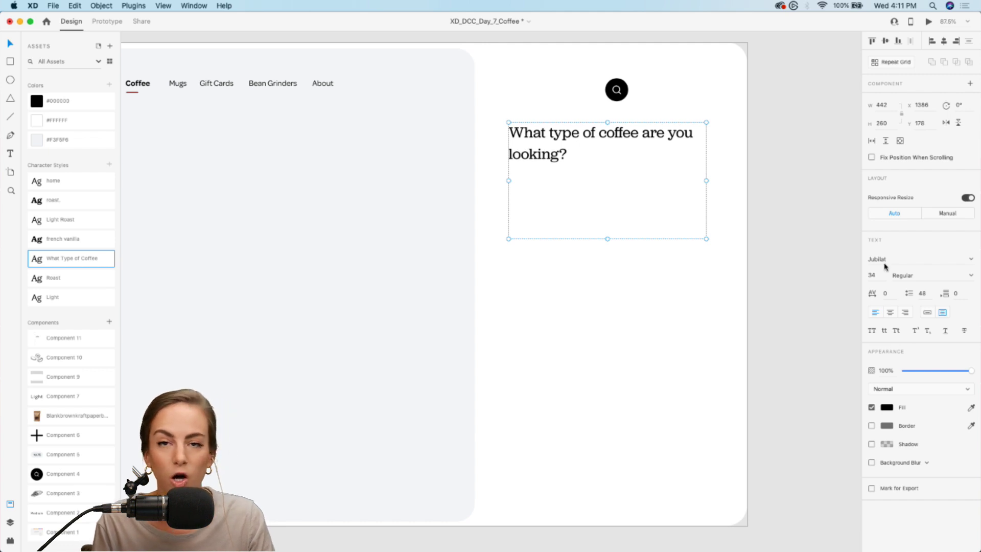
Centre-align the coffee question text and narrow its text box to about 340 px wide
{"action": "left_click", "coordinate": [900, 315]}
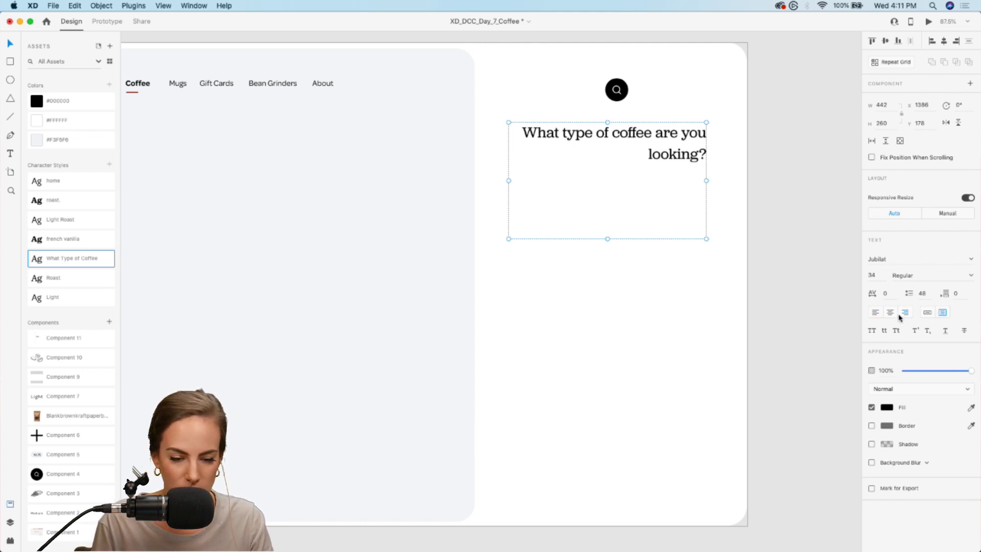
{"action": "left_click", "coordinate": [891, 312]}
{"action": "left_click_drag", "start_coordinate": [706, 181], "coordinate": [660, 180]}
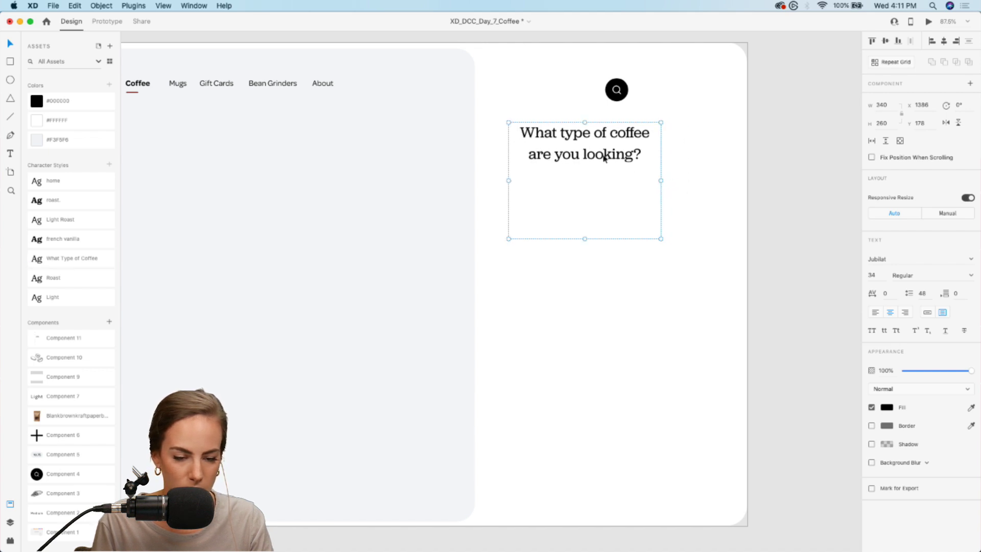
Centre the coffee question text under the search icon, shift both slightly towards the grey panel, and shorten the text box to about 139 px high
{"action": "left_click_drag", "start_coordinate": [603, 159], "coordinate": [636, 158]}
{"action": "left_click", "coordinate": [617, 90], "text": "shift"}
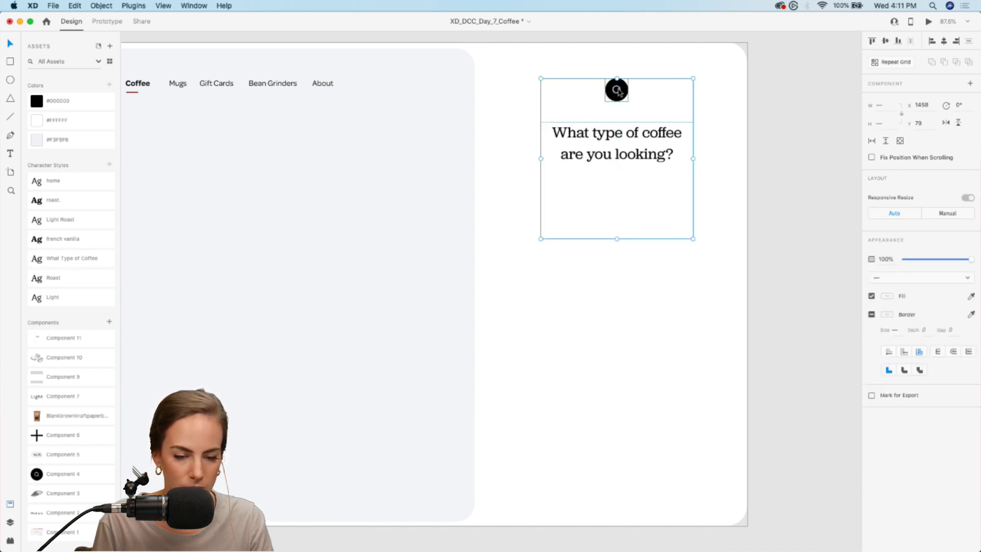
{"action": "left_click_drag", "start_coordinate": [618, 92], "coordinate": [612, 92]}
{"action": "left_click", "coordinate": [617, 158]}
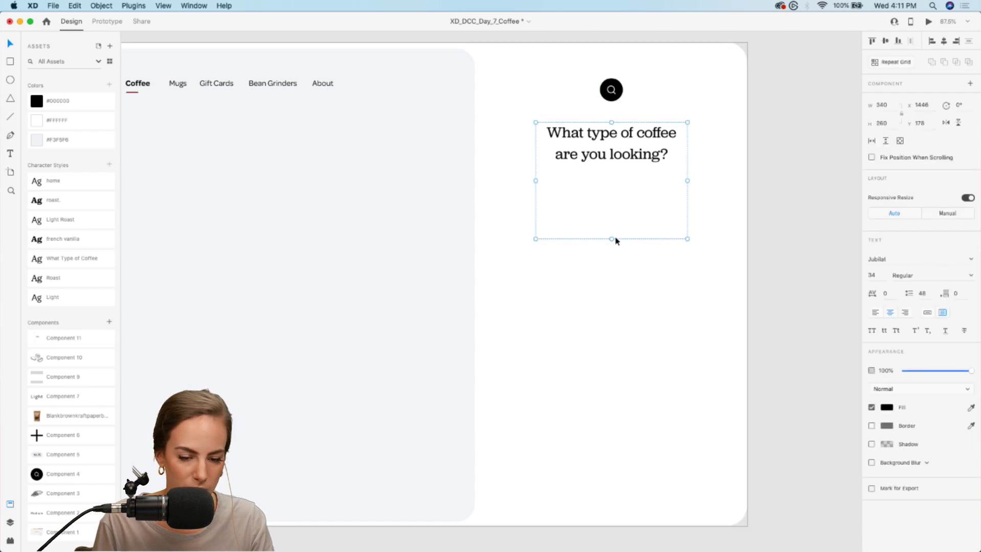
{"action": "left_click_drag", "start_coordinate": [611, 239], "coordinate": [607, 184]}
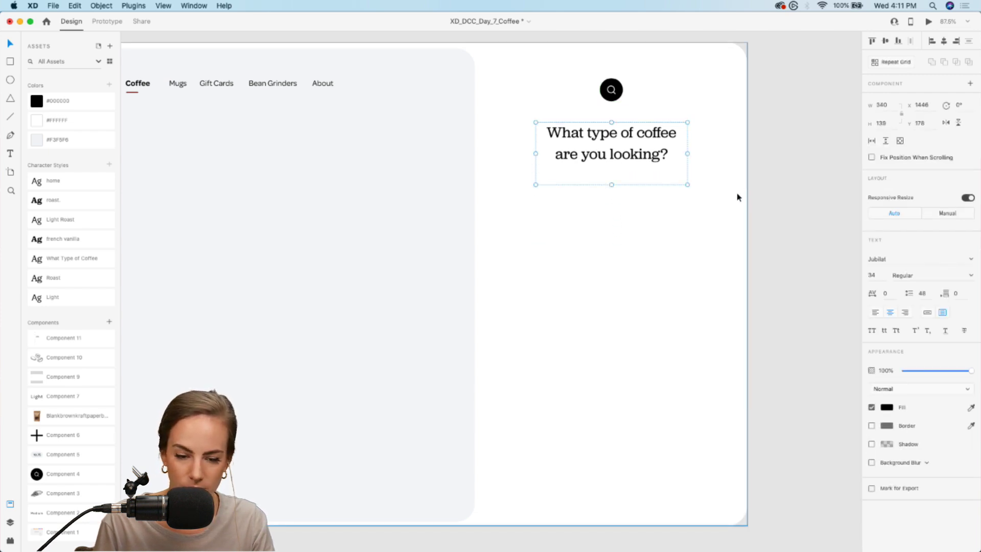
{"action": "left_click", "coordinate": [724, 197]}
Add a text box about 213 by 72 px below the coffee question reading "Roast"
{"action": "scroll", "coordinate": [677, 193], "scroll_direction": "down", "scroll_amount": 1}
{"action": "scroll", "coordinate": [678, 194], "scroll_direction": "right", "scroll_amount": 3}
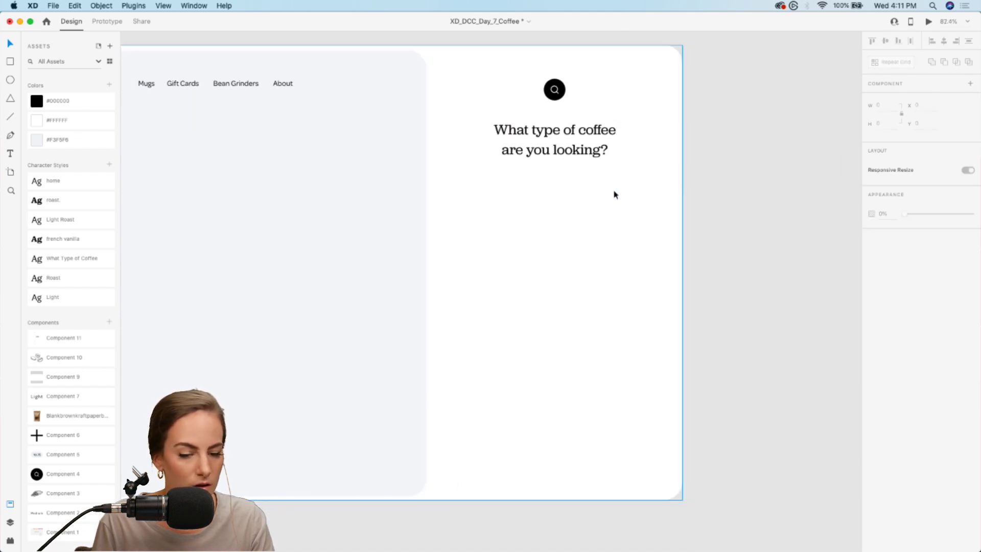
{"action": "scroll", "coordinate": [606, 175], "scroll_direction": "up", "scroll_amount": 3}
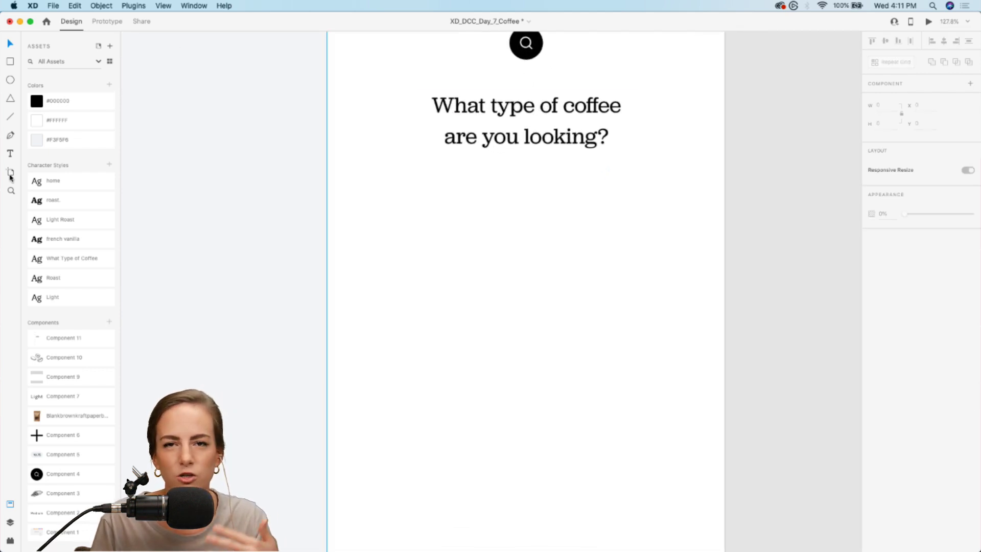
{"action": "left_click", "coordinate": [10, 153]}
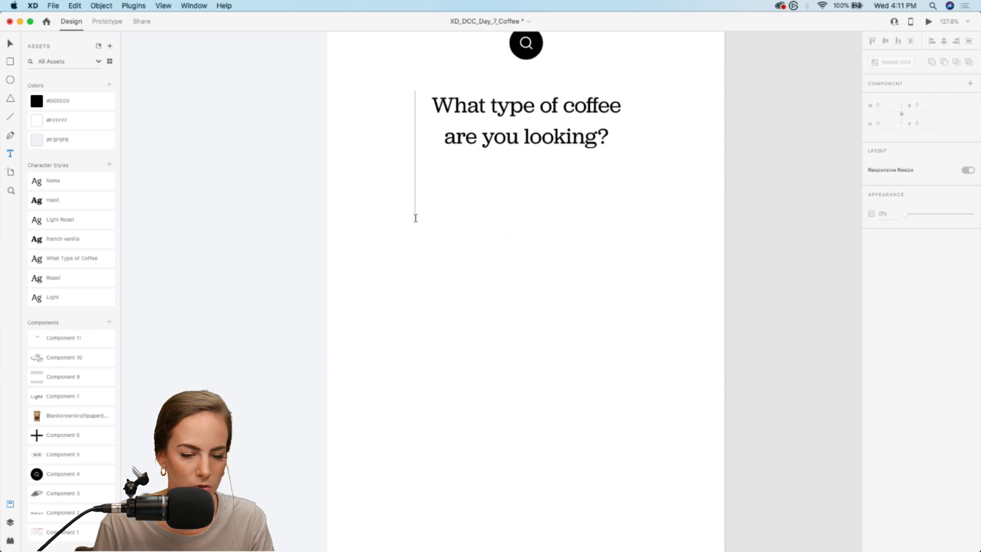
{"action": "left_click_drag", "start_coordinate": [408, 180], "coordinate": [547, 227]}
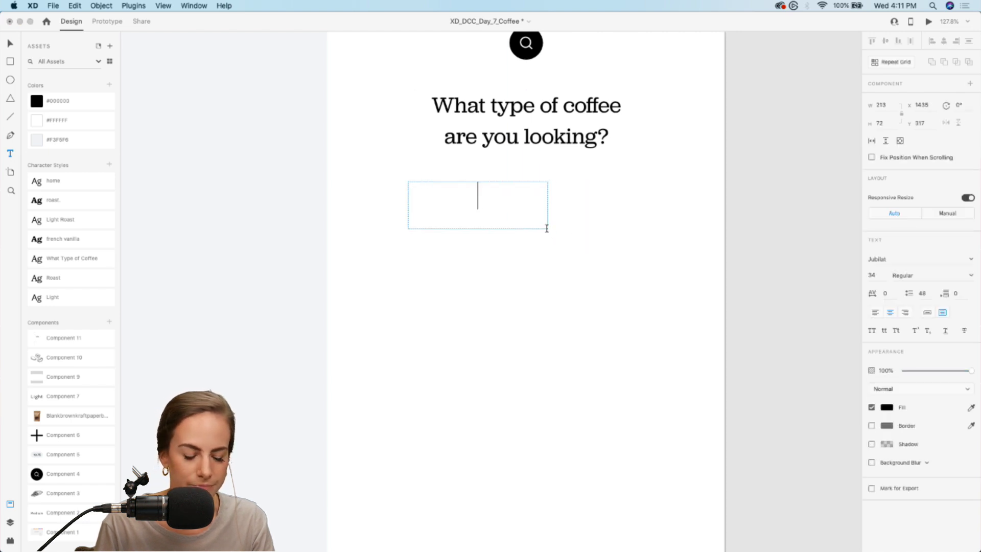
{"action": "type", "text": "Roast"}
{"action": "key", "text": "Escape"}
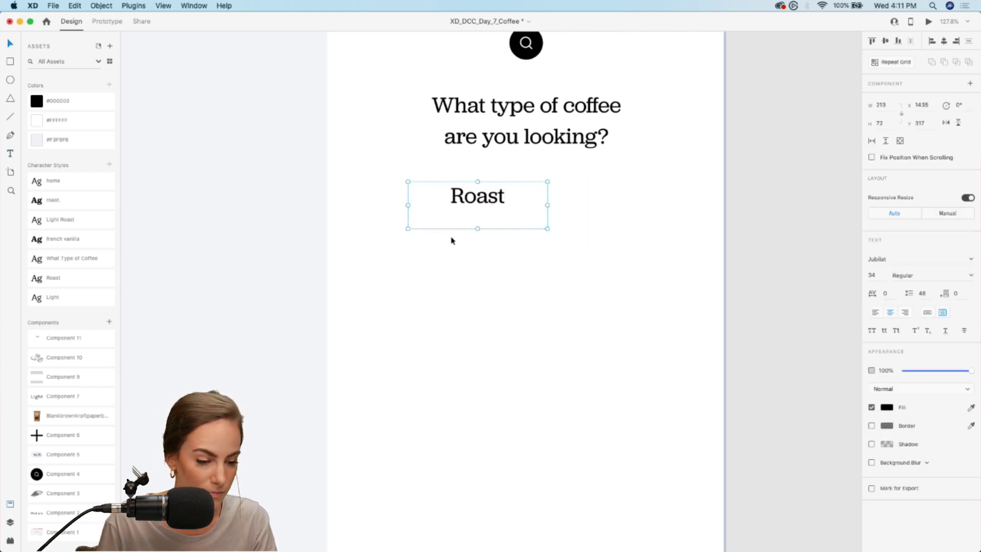
Apply the Roast character style to the Roast text, make it auto width, and centre it below the coffee question
{"action": "left_click", "coordinate": [72, 277]}
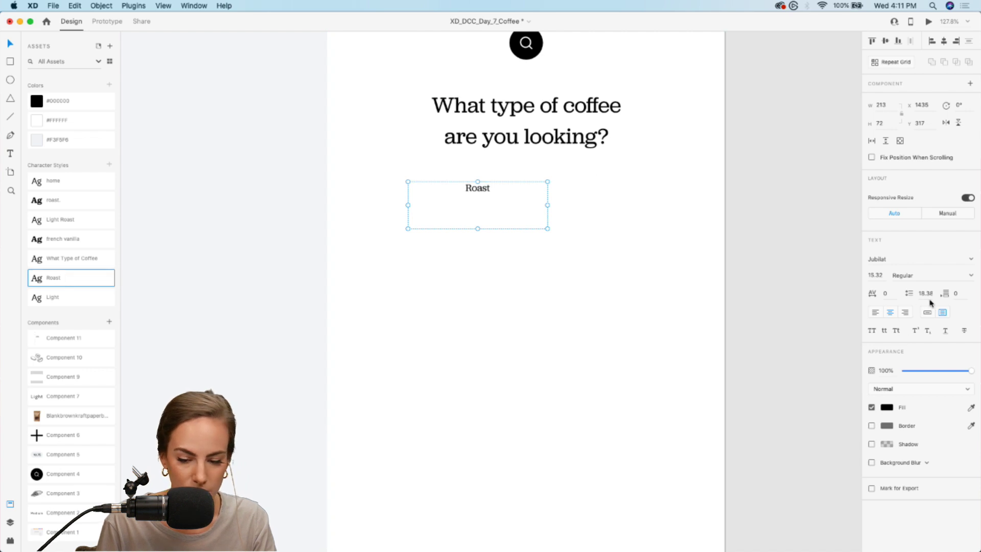
{"action": "left_click", "coordinate": [927, 312]}
{"action": "left_click_drag", "start_coordinate": [481, 189], "coordinate": [530, 234]}
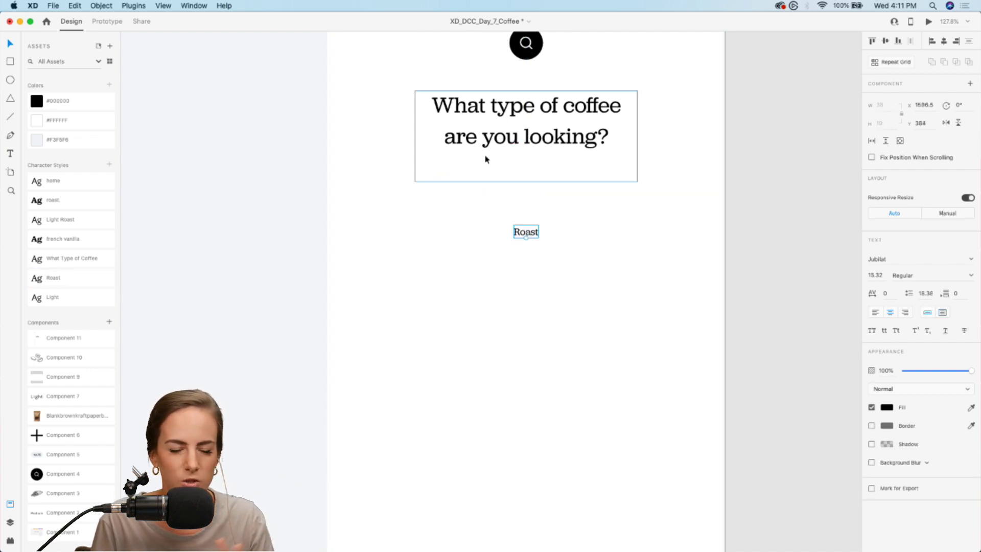
Duplicate the Roast text, place the copy above and to the left of it, and change its wording to "Light"
{"action": "key", "text": "super+d"}
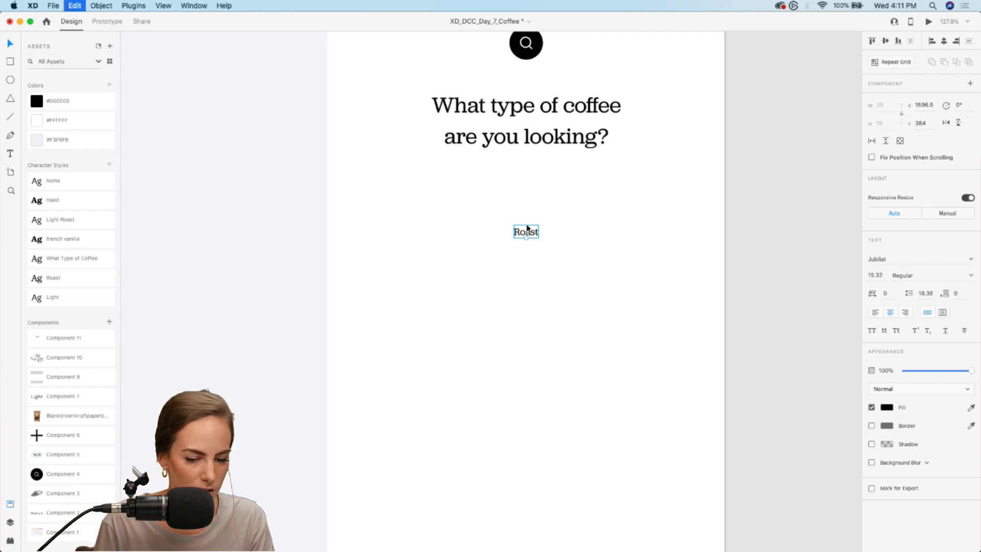
{"action": "left_click_drag", "start_coordinate": [513, 230], "coordinate": [429, 198]}
{"action": "double_click", "coordinate": [429, 198]}
{"action": "type", "text": "L"}
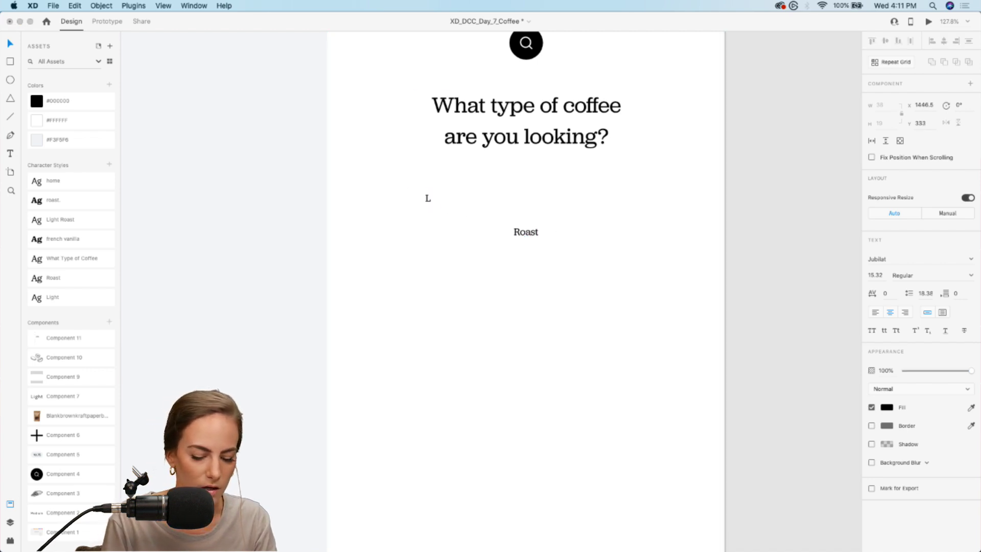
{"action": "type", "text": "ight"}
{"action": "key", "text": "Escape"}
Duplicate the Light label to its right on the same line and apply the Light character style to both labels
{"action": "key", "text": "super+d"}
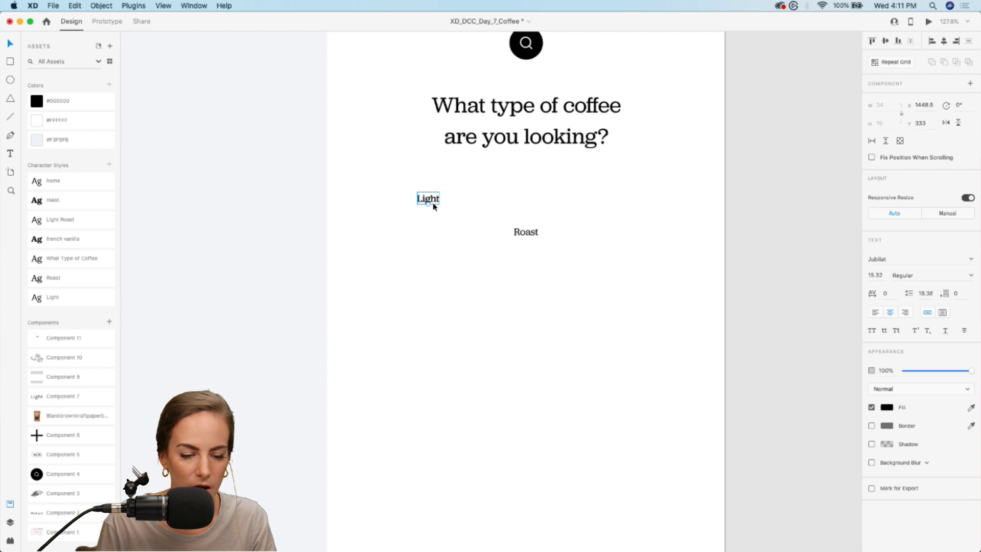
{"action": "left_click_drag", "start_coordinate": [434, 201], "coordinate": [543, 202]}
{"action": "left_click", "coordinate": [423, 201]}
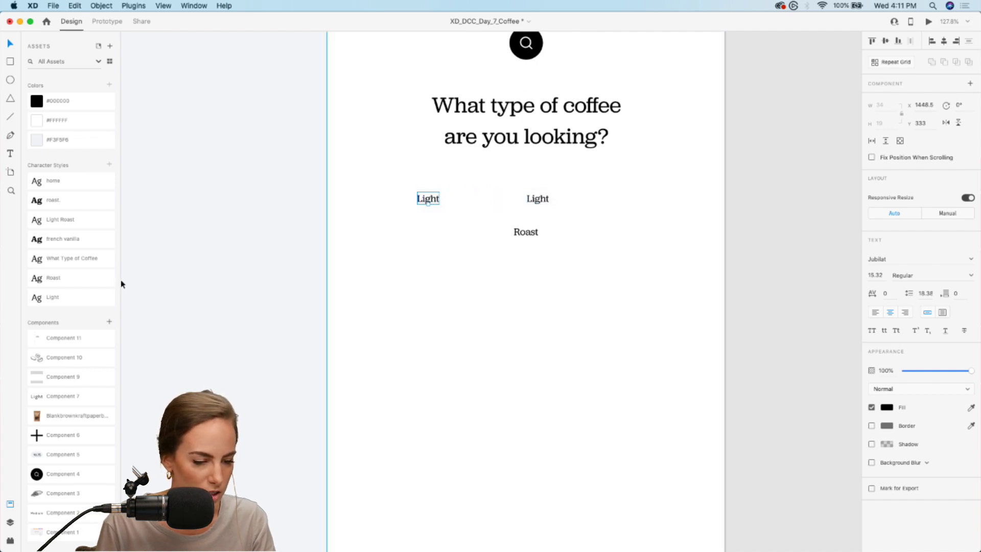
{"action": "left_click", "coordinate": [82, 297]}
{"action": "left_click", "coordinate": [540, 199]}
{"action": "left_click", "coordinate": [76, 295]}
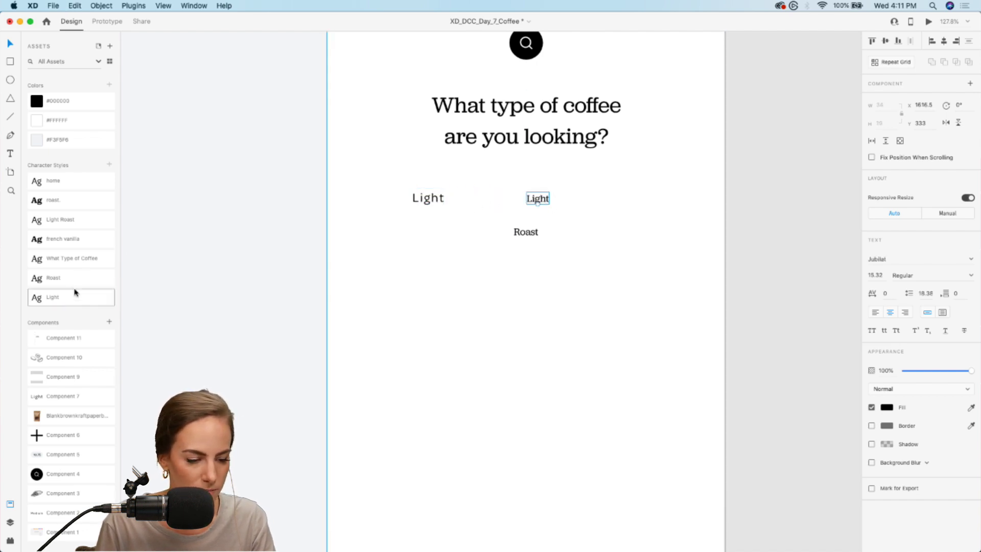
Change the wording of the second Light label to "Medium"
{"action": "double_click", "coordinate": [538, 197]}
{"action": "type", "text": "M"}
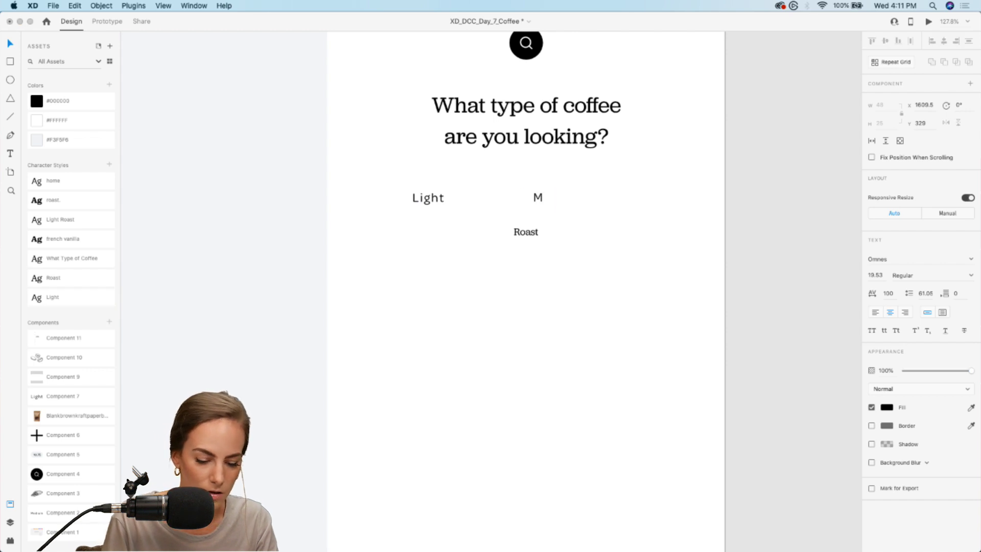
{"action": "type", "text": "edium"}
{"action": "key", "text": "Escape"}
Duplicate the Medium label to its right on the same line and change the copy's wording to "Dark"
{"action": "key", "text": "super+d"}
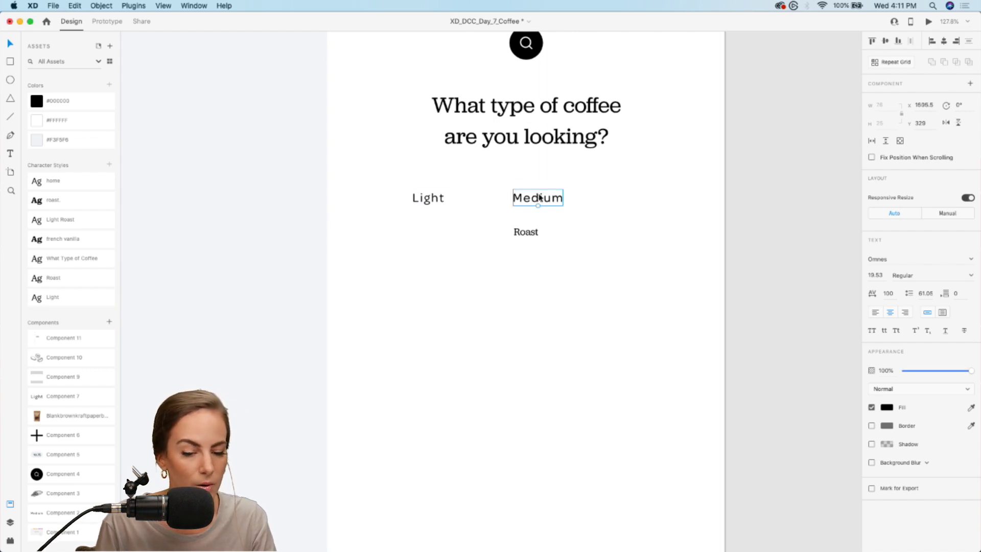
{"action": "left_click_drag", "start_coordinate": [545, 196], "coordinate": [626, 198]}
{"action": "double_click", "coordinate": [627, 198]}
{"action": "type", "text": "Dark"}
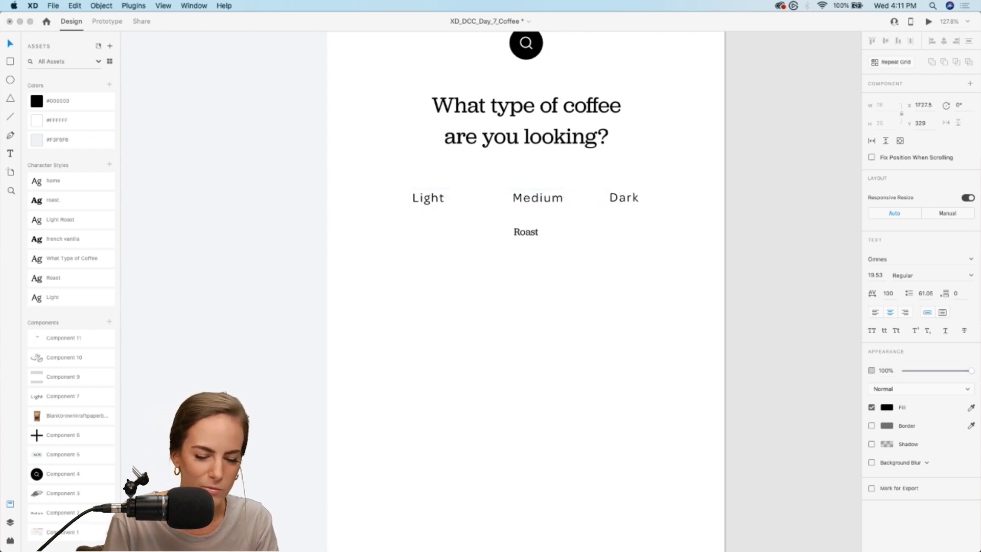
Centre the Medium label above Roast and move the Light and Dark labels to balance the spacing on both sides
{"action": "left_click_drag", "start_coordinate": [553, 201], "coordinate": [543, 206]}
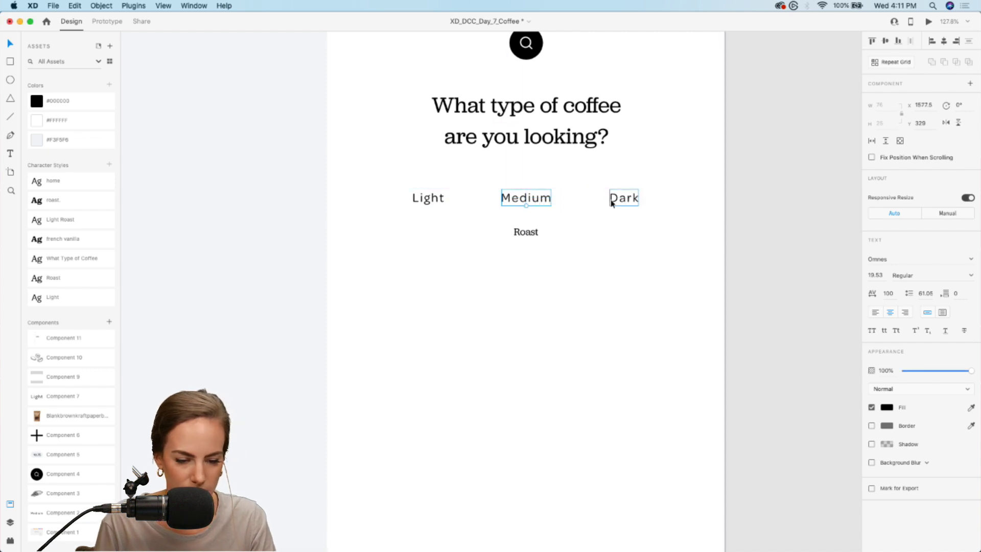
{"action": "left_click_drag", "start_coordinate": [614, 201], "coordinate": [606, 203]}
{"action": "left_click_drag", "start_coordinate": [438, 201], "coordinate": [446, 203]}
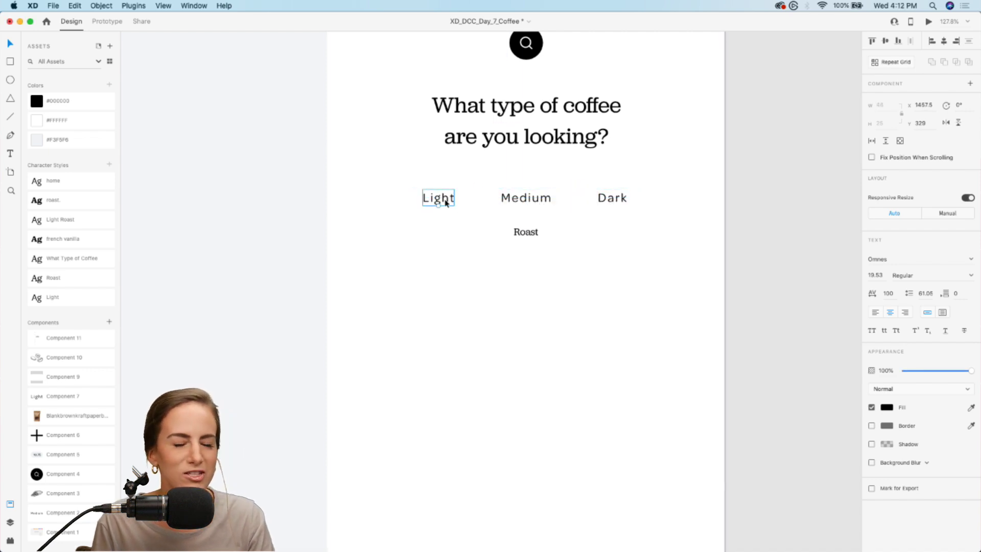
Draw a vertical divider line about 43 px high between the Light and Medium labels
{"action": "left_click", "coordinate": [534, 236]}
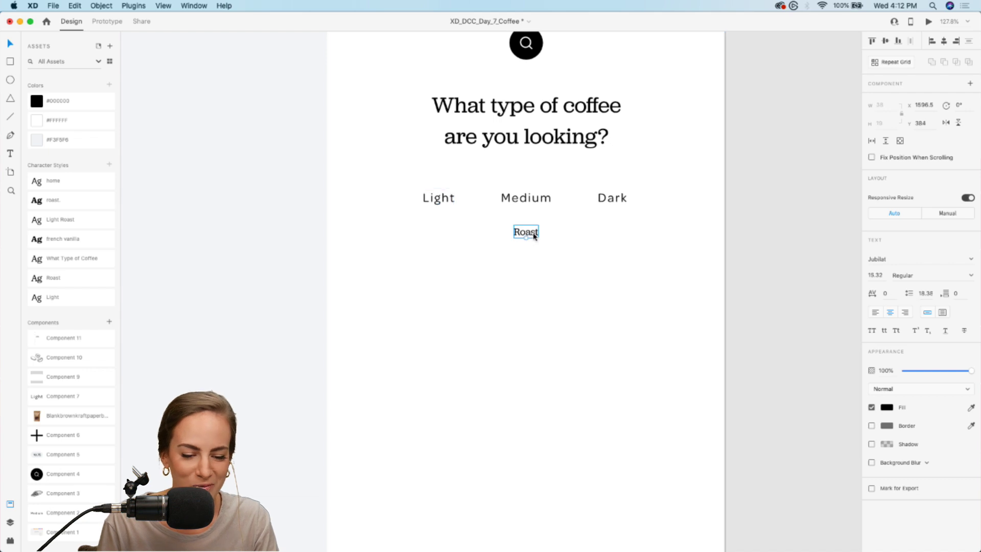
{"action": "key", "text": "l"}
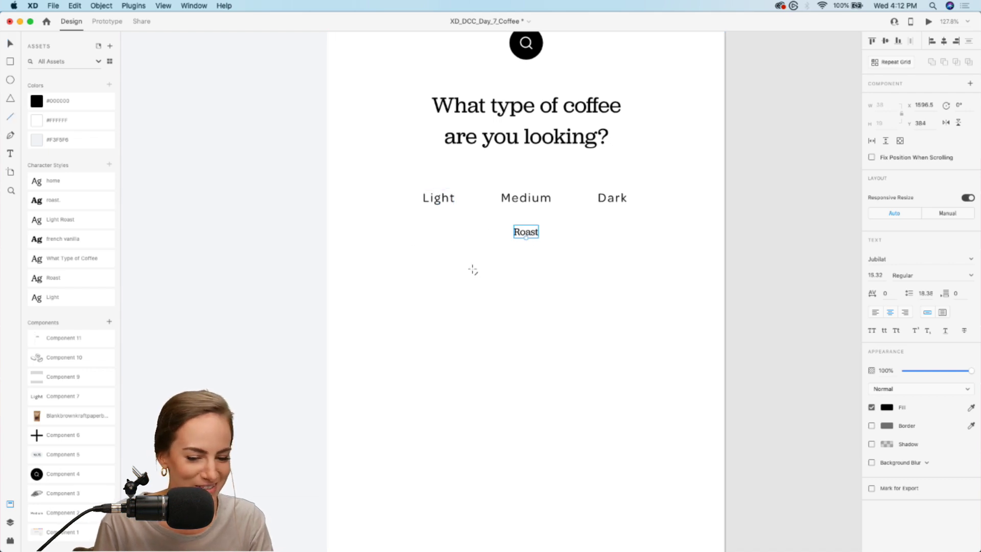
{"action": "left_click_drag", "start_coordinate": [480, 182], "coordinate": [481, 215]}
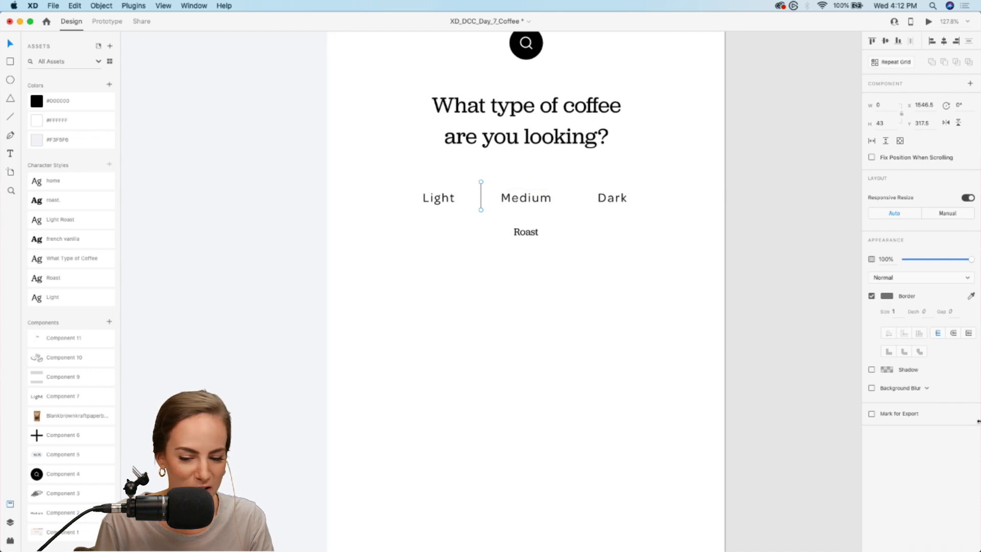
Set the divider line's border colour to the saved light grey #F3F5F6
{"action": "left_click", "coordinate": [895, 298]}
{"action": "left_click", "coordinate": [90, 138]}
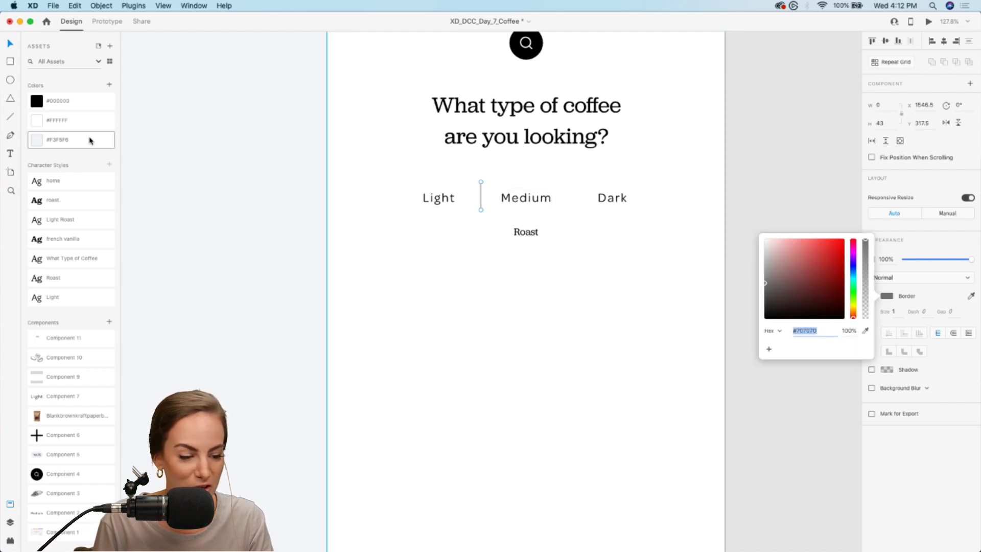
{"action": "left_click", "coordinate": [875, 317]}
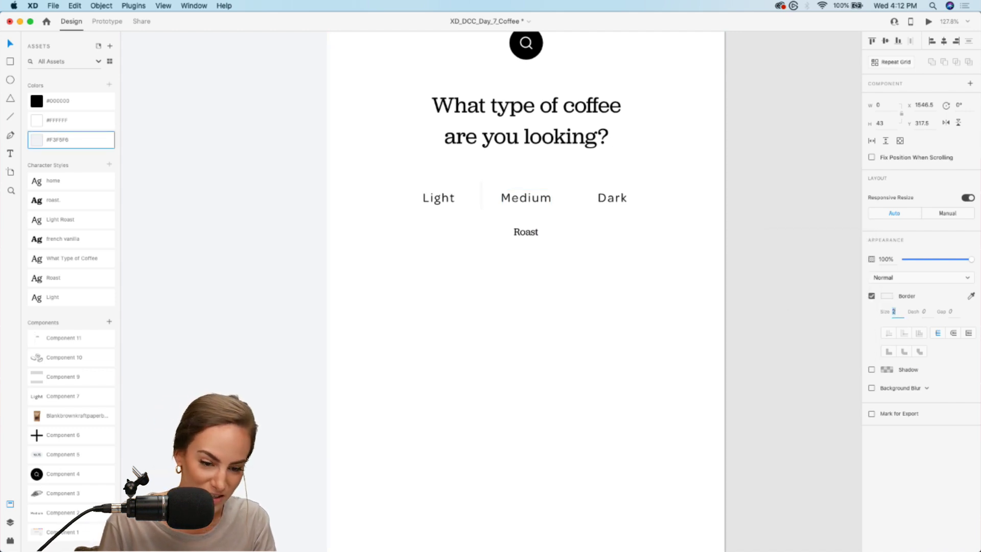
{"action": "left_click", "coordinate": [650, 241]}
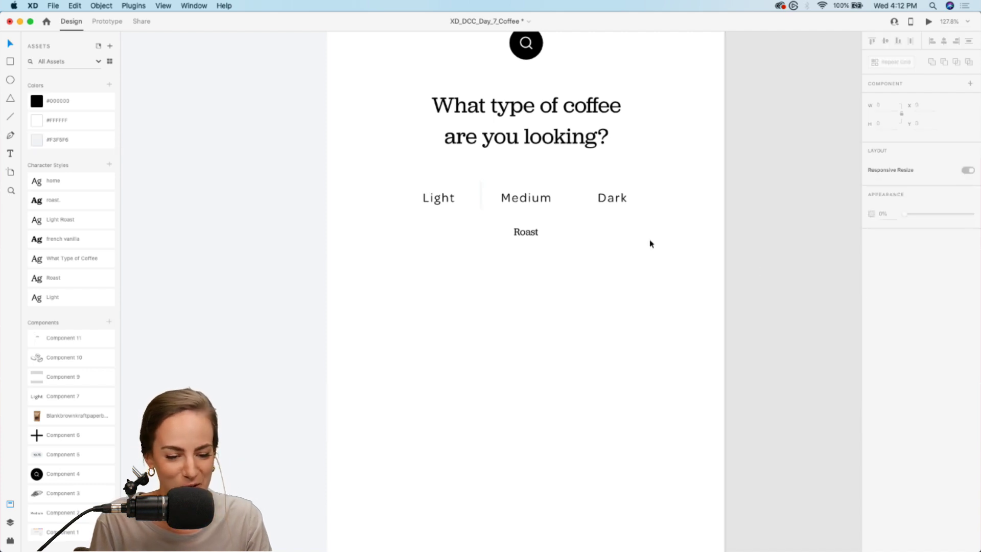
Duplicate the light grey divider and place the copy between the Medium and Dark labels
{"action": "left_click", "coordinate": [481, 194]}
{"action": "key", "text": "super+d"}
{"action": "left_click_drag", "start_coordinate": [480, 194], "coordinate": [577, 193]}
Duplicate the three roast labels, both dividers and the Roast caption together, and place the copy directly below the original set
{"action": "left_click_drag", "start_coordinate": [764, 256], "coordinate": [396, 91]}
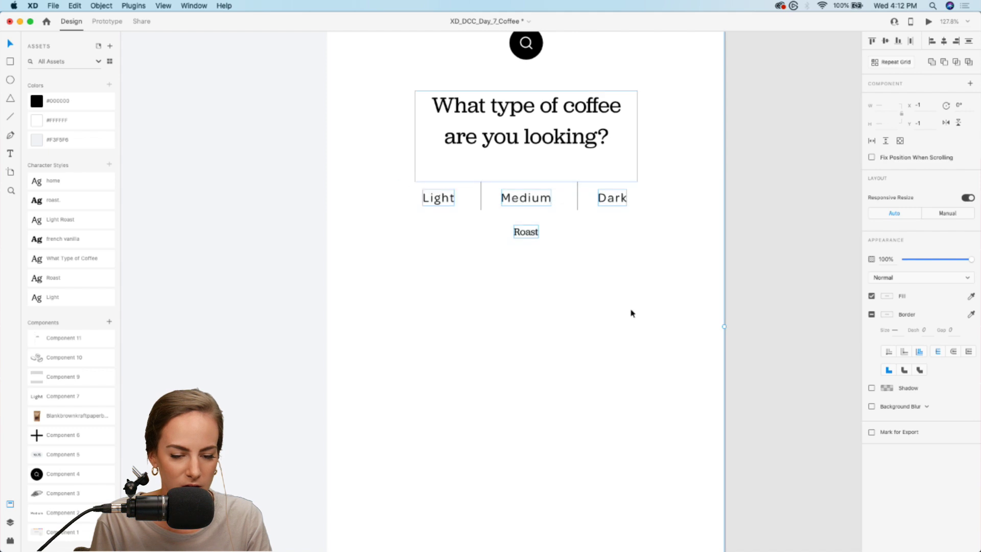
{"action": "left_click", "coordinate": [541, 141], "text": "shift"}
{"action": "scroll", "coordinate": [541, 140], "scroll_direction": "down", "scroll_amount": 2}
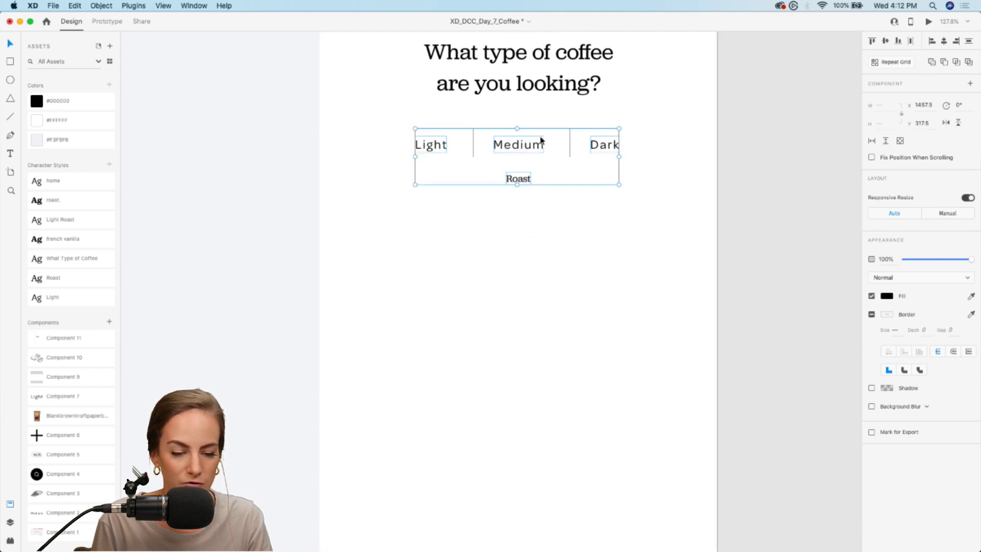
{"action": "scroll", "coordinate": [528, 134], "scroll_direction": "up", "scroll_amount": 1}
{"action": "key", "text": "super+d"}
{"action": "left_click_drag", "start_coordinate": [518, 122], "coordinate": [518, 231]}
{"action": "left_click", "coordinate": [768, 265]}
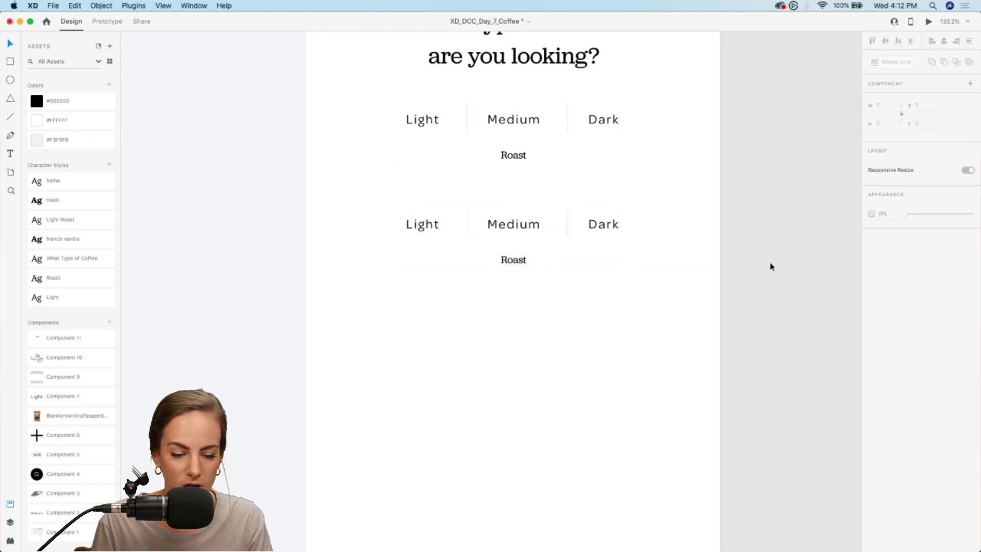
In the copied set, change the Roast caption to "Variety" and the Light label to "Arabica"
{"action": "double_click", "coordinate": [508, 261]}
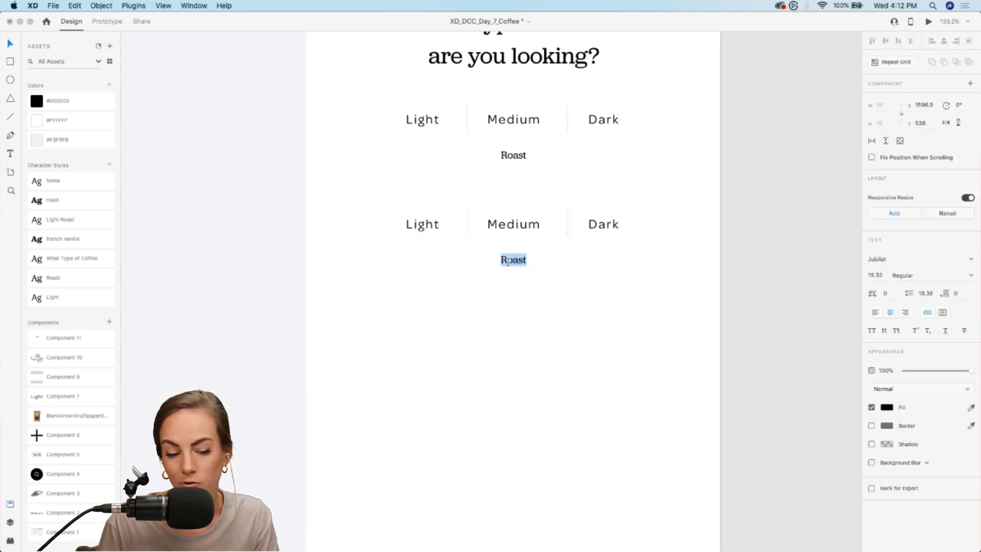
{"action": "type", "text": "Variety"}
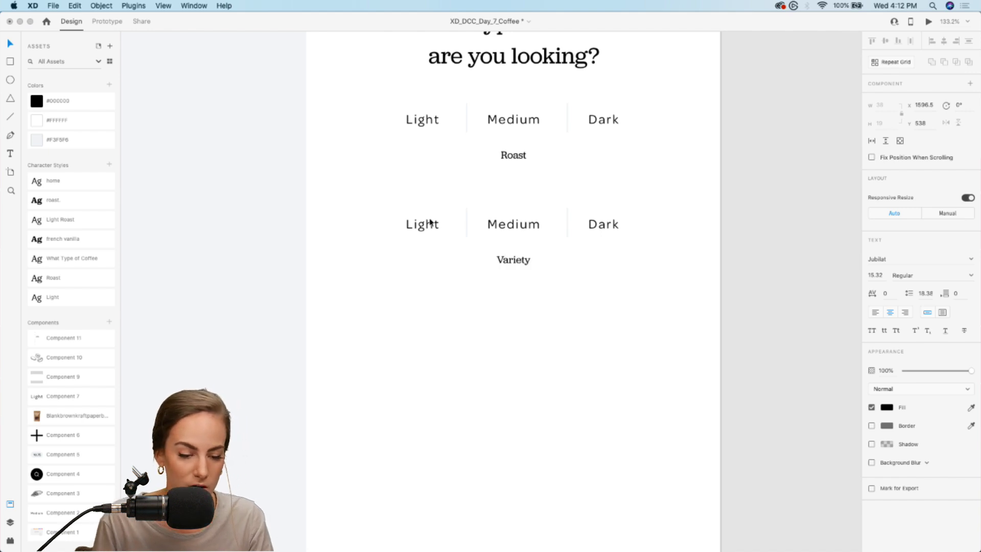
{"action": "double_click", "coordinate": [422, 224]}
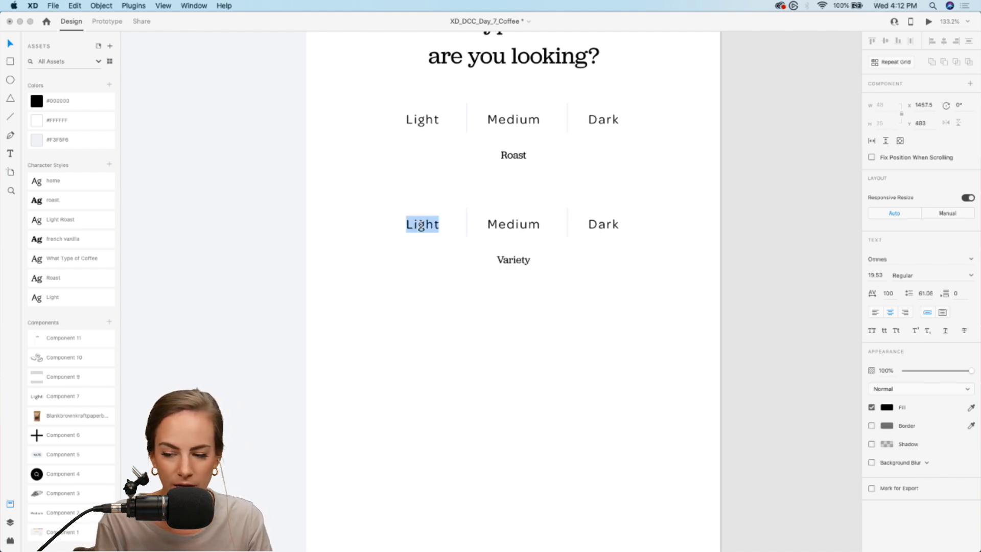
{"action": "type", "text": "Arabica"}
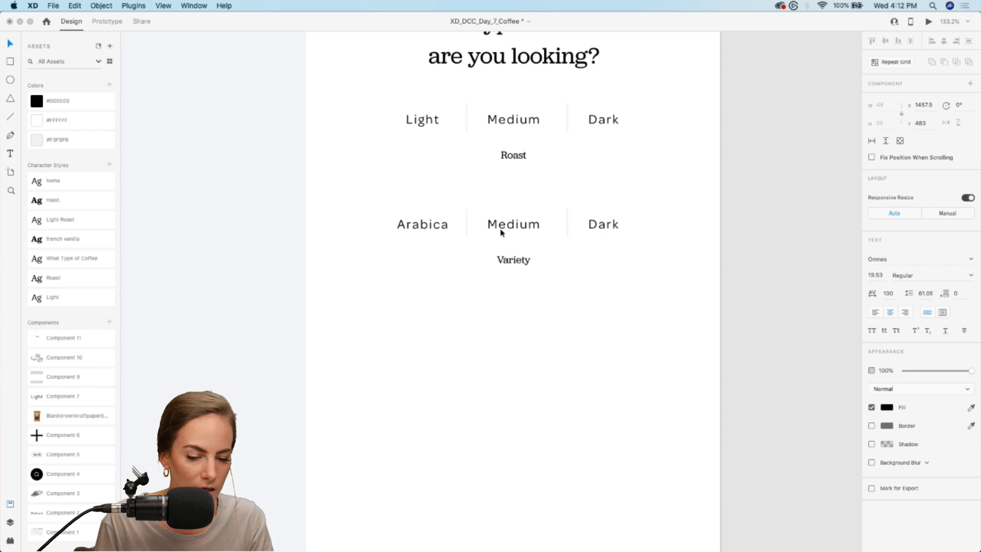
{"action": "key", "text": "Escape"}
Change the Medium label in the Variety row to "Robusta"
{"action": "double_click", "coordinate": [501, 229]}
{"action": "type", "text": "Robs"}
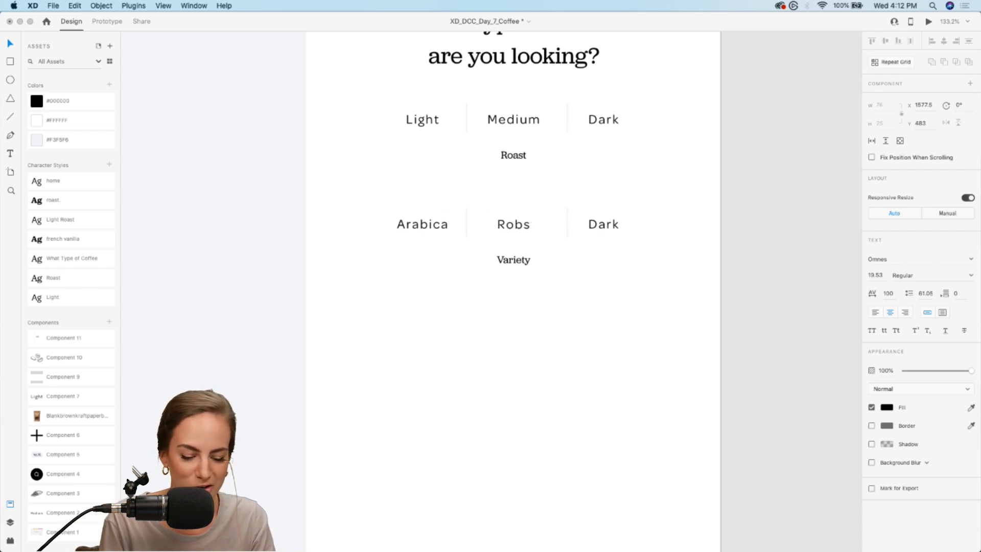
{"action": "key", "text": "BackSpace"}
{"action": "type", "text": "usta"}
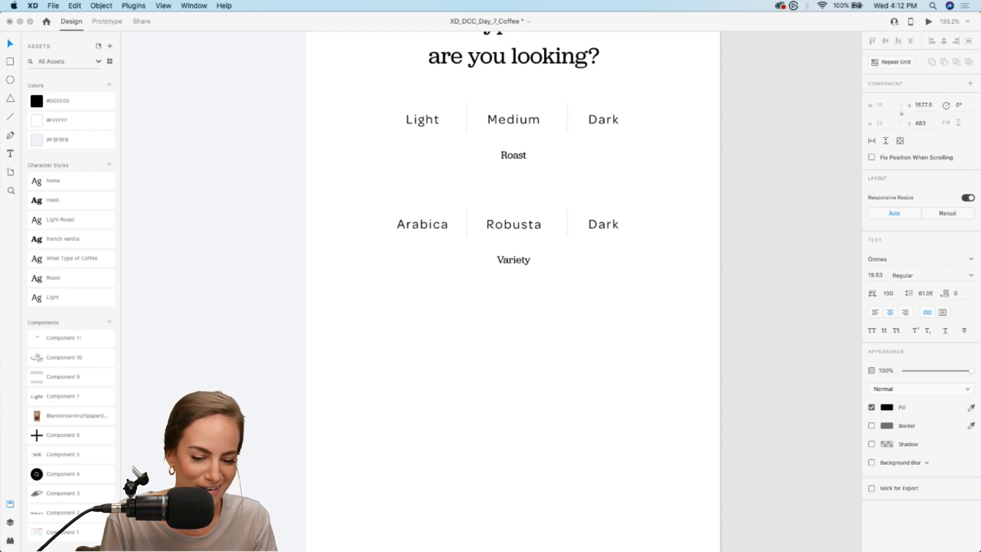
Change the Dark label in the Variety row to "Liberica" and shift it slightly right, away from the divider
{"action": "key", "text": "Escape"}
{"action": "double_click", "coordinate": [604, 224]}
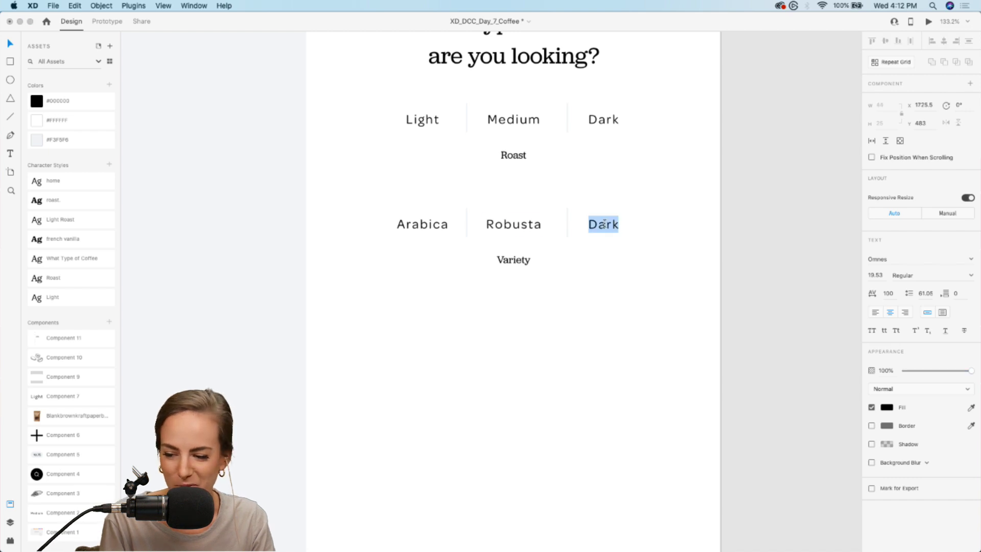
{"action": "type", "text": "Liber"}
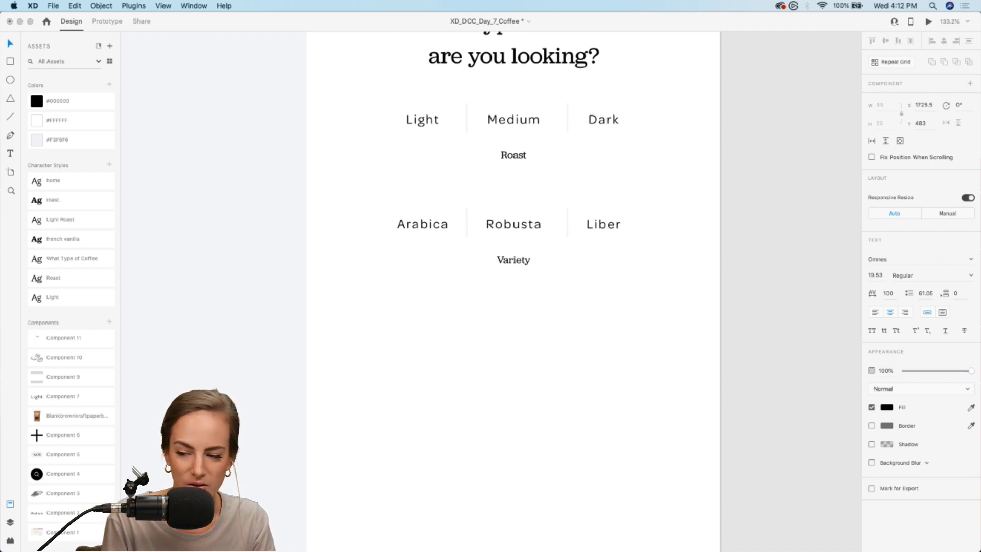
{"action": "type", "text": "ica"}
{"action": "key", "text": "Escape"}
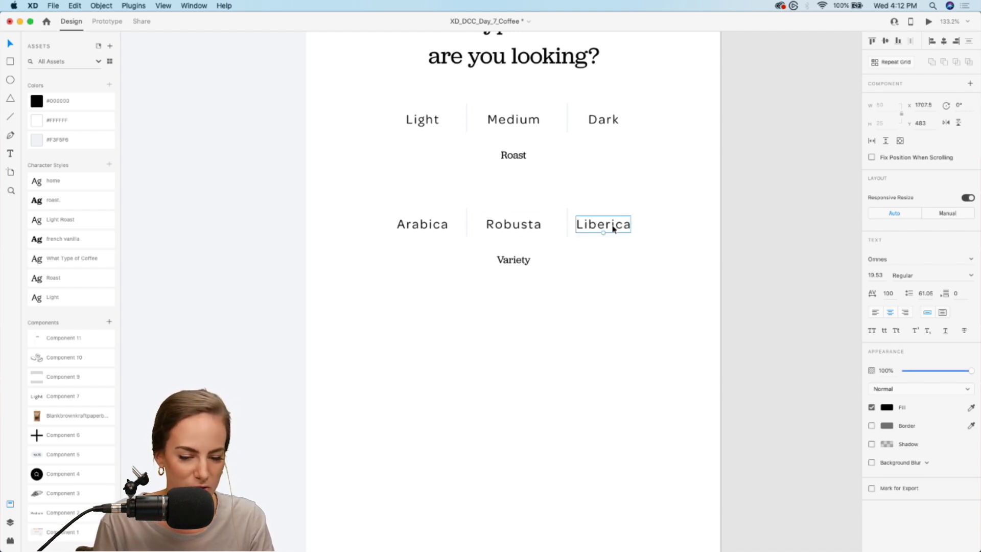
{"action": "left_click_drag", "start_coordinate": [613, 229], "coordinate": [624, 228]}
{"action": "left_click", "coordinate": [751, 247]}
Duplicate the whole Variety row with its labels, dividers and caption, and place the copy directly below it
{"action": "scroll", "coordinate": [752, 248], "scroll_direction": "down", "scroll_amount": 1}
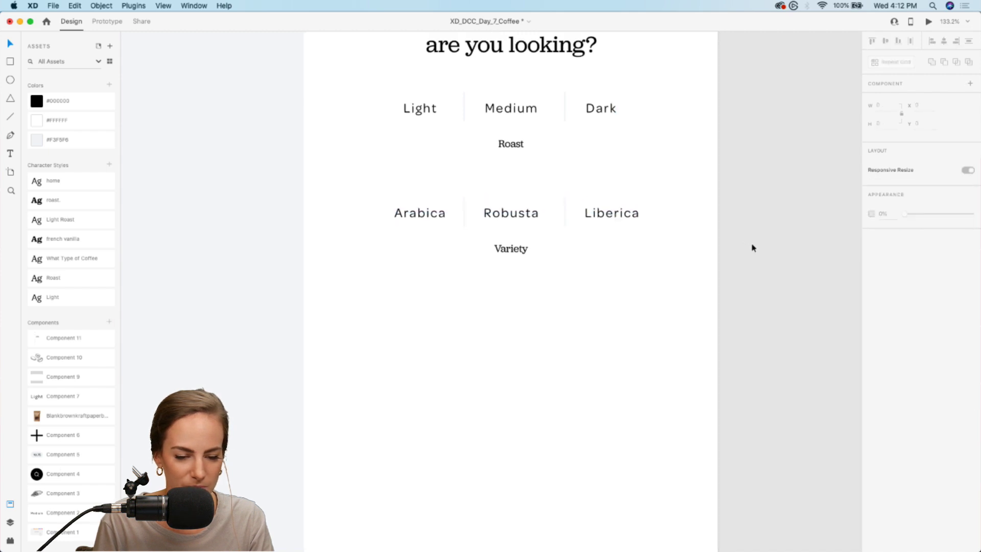
{"action": "scroll", "coordinate": [752, 248], "scroll_direction": "down", "scroll_amount": 1}
{"action": "left_click_drag", "start_coordinate": [736, 258], "coordinate": [423, 178]}
{"action": "key", "text": "super+g"}
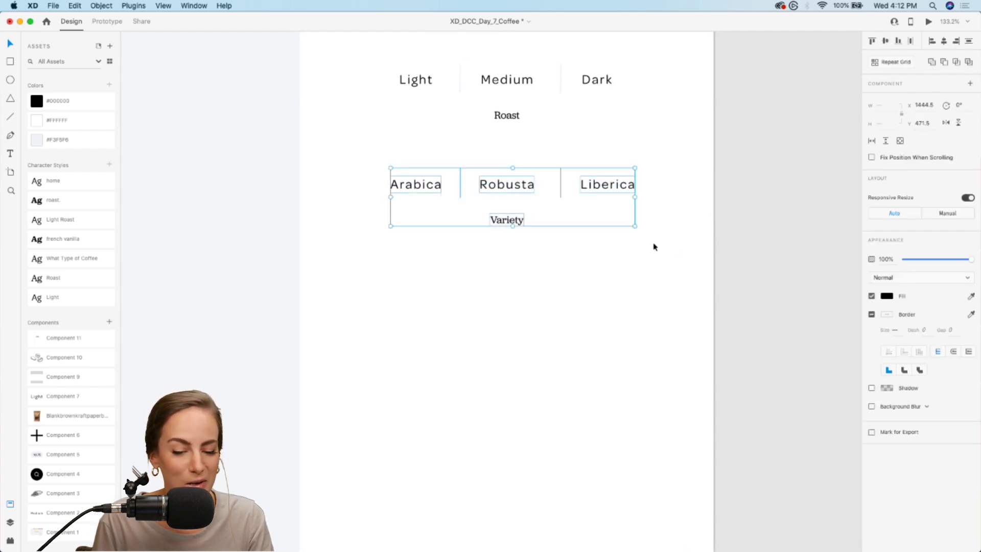
{"action": "key", "text": "super+d"}
{"action": "left_click_drag", "start_coordinate": [517, 184], "coordinate": [517, 283]}
{"action": "scroll", "coordinate": [702, 291], "scroll_direction": "down", "scroll_amount": 2}
{"action": "left_click", "coordinate": [547, 282]}
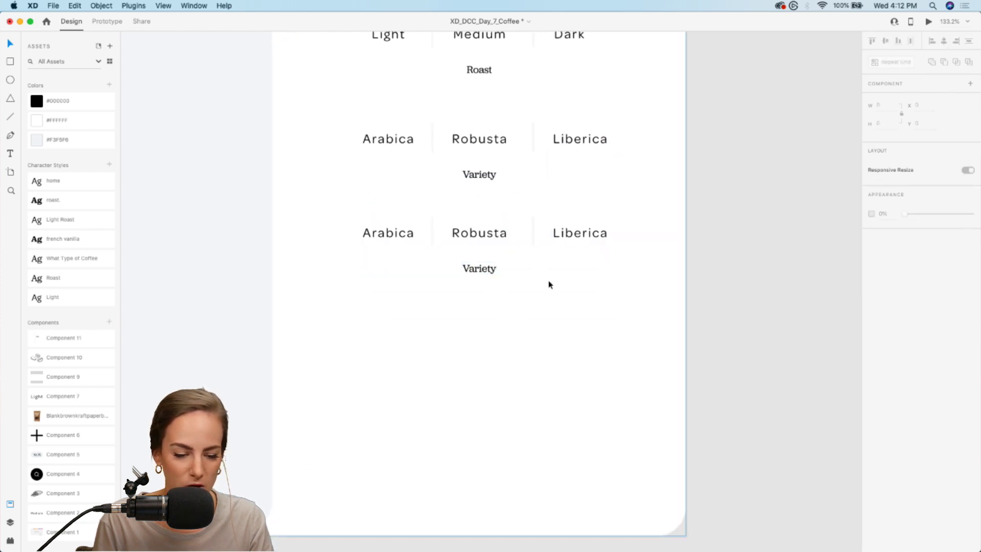
Change the copied row's caption to "Bean" and its first two labels to "Whole" and "Ground", shifting Ground slightly right
{"action": "double_click", "coordinate": [474, 267]}
{"action": "type", "text": "Bean"}
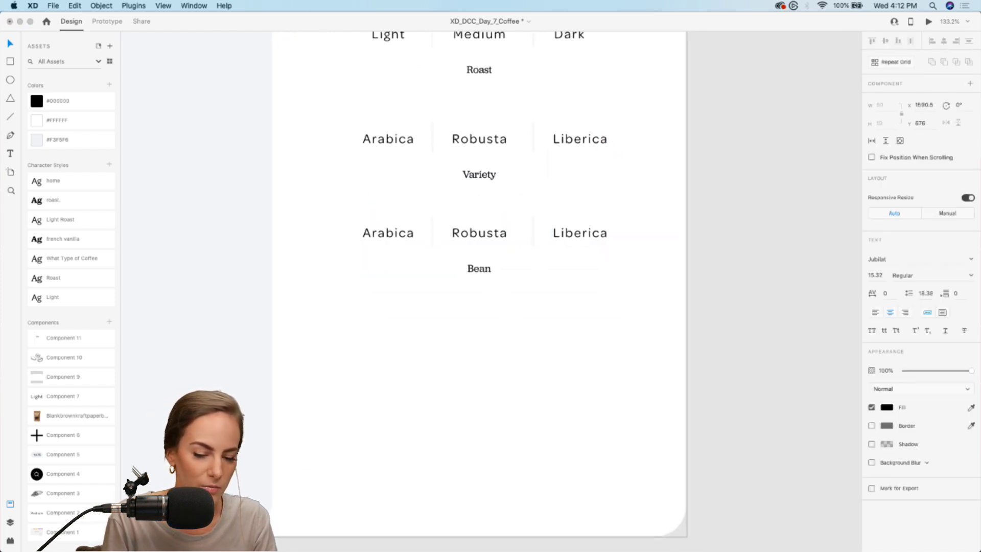
{"action": "double_click", "coordinate": [406, 231]}
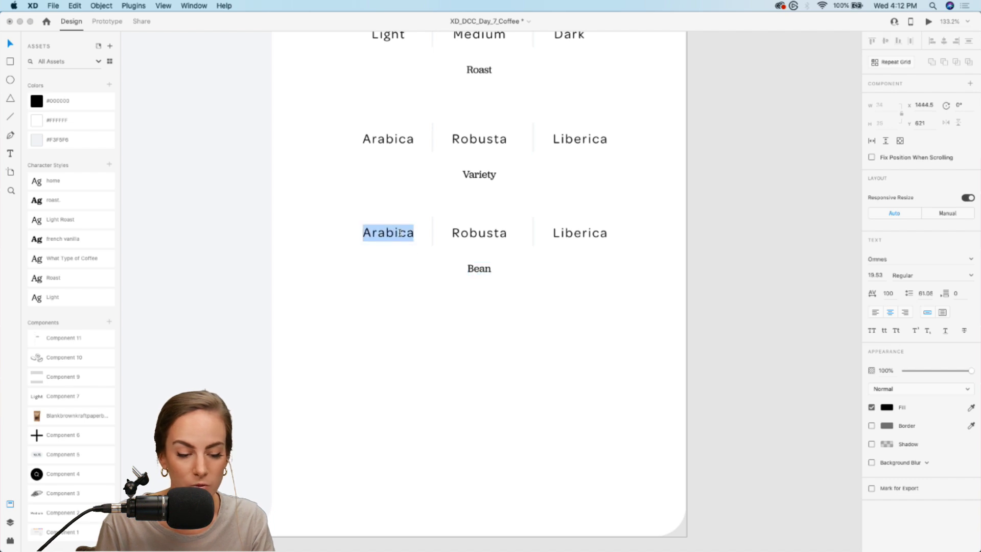
{"action": "type", "text": "Whole"}
{"action": "double_click", "coordinate": [490, 235]}
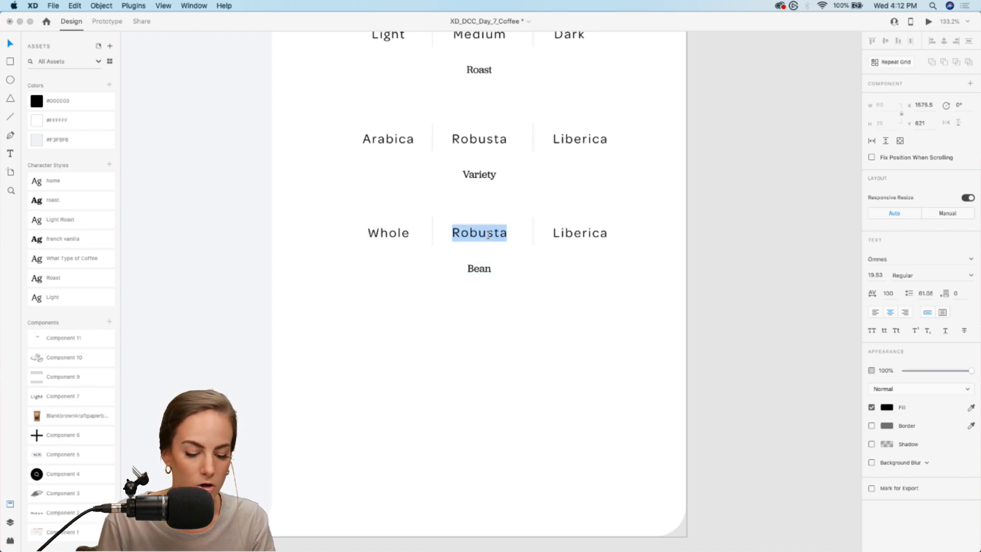
{"action": "type", "text": "Ground"}
{"action": "key", "text": "Escape"}
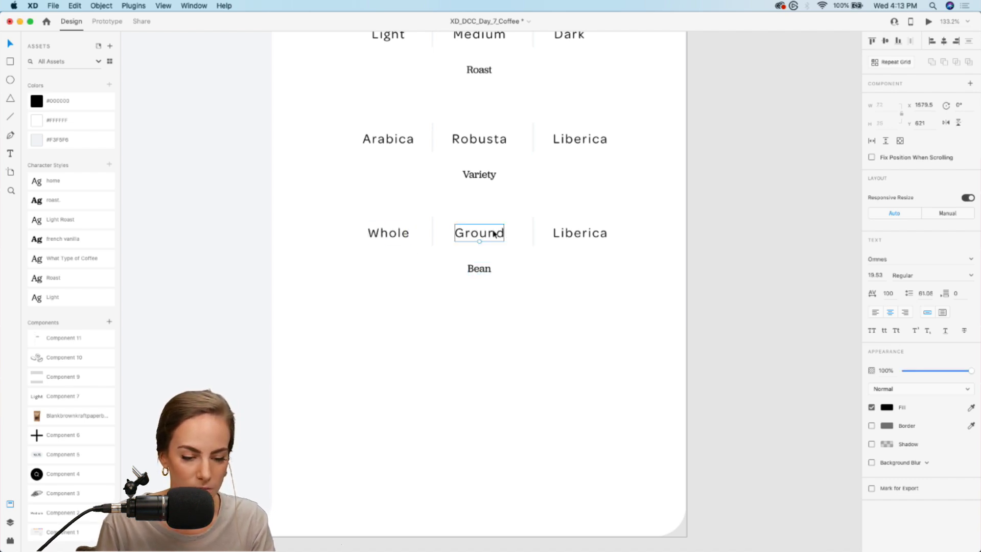
{"action": "left_click_drag", "start_coordinate": [493, 234], "coordinate": [503, 234]}
Delete the second divider and the Liberica label from the Bean row
{"action": "left_click", "coordinate": [533, 225]}
{"action": "left_click", "coordinate": [577, 233], "text": "shift"}
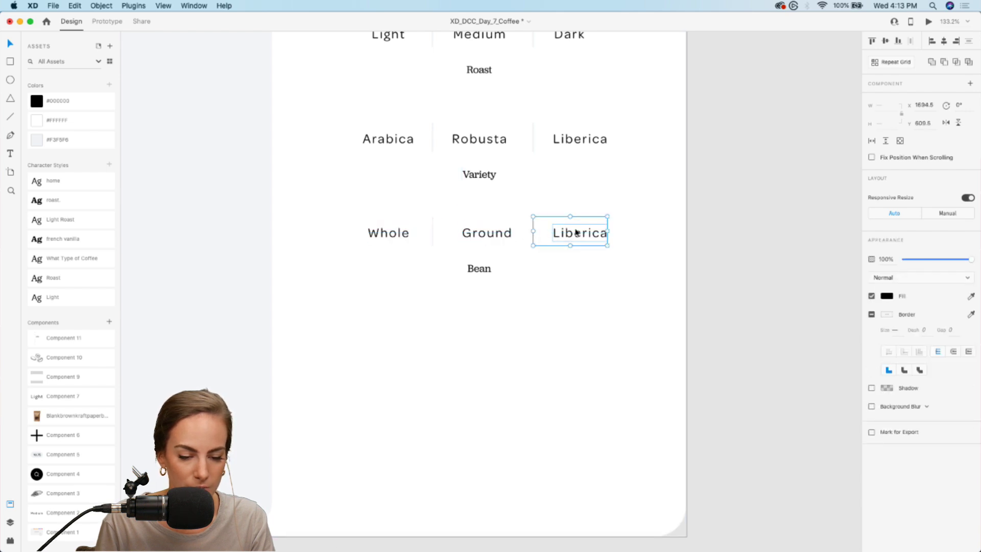
{"action": "key", "text": "Delete"}
Move the Whole label, divider and Ground label together to the right, centring them above the Bean caption
{"action": "left_click", "coordinate": [436, 236]}
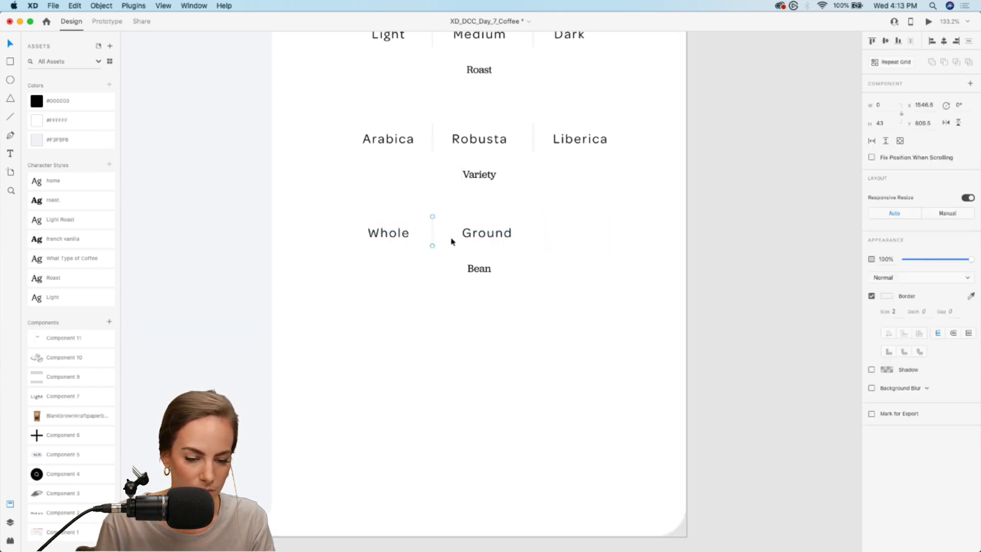
{"action": "left_click", "coordinate": [451, 241], "text": "shift"}
{"action": "left_click", "coordinate": [399, 243], "text": "shift"}
{"action": "left_click_drag", "start_coordinate": [398, 243], "coordinate": [447, 237]}
{"action": "left_click", "coordinate": [765, 253]}
Copy the Whole and Ground labels, their divider and the Bean caption, and place the copy directly below
{"action": "left_click_drag", "start_coordinate": [708, 298], "coordinate": [447, 225]}
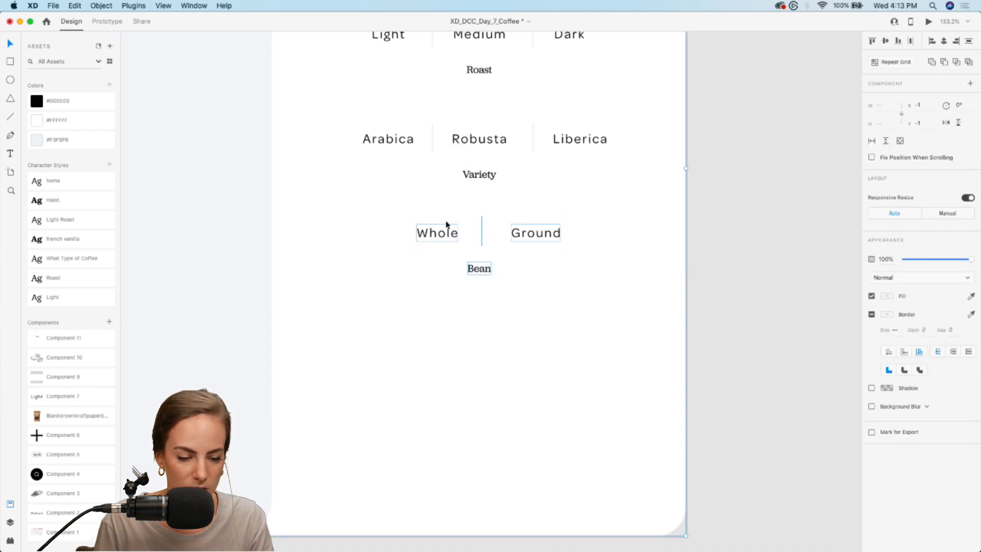
{"action": "key", "text": "super+c"}
{"action": "key", "text": "super+v"}
{"action": "left_click_drag", "start_coordinate": [541, 236], "coordinate": [536, 325]}
{"action": "left_click", "coordinate": [709, 351]}
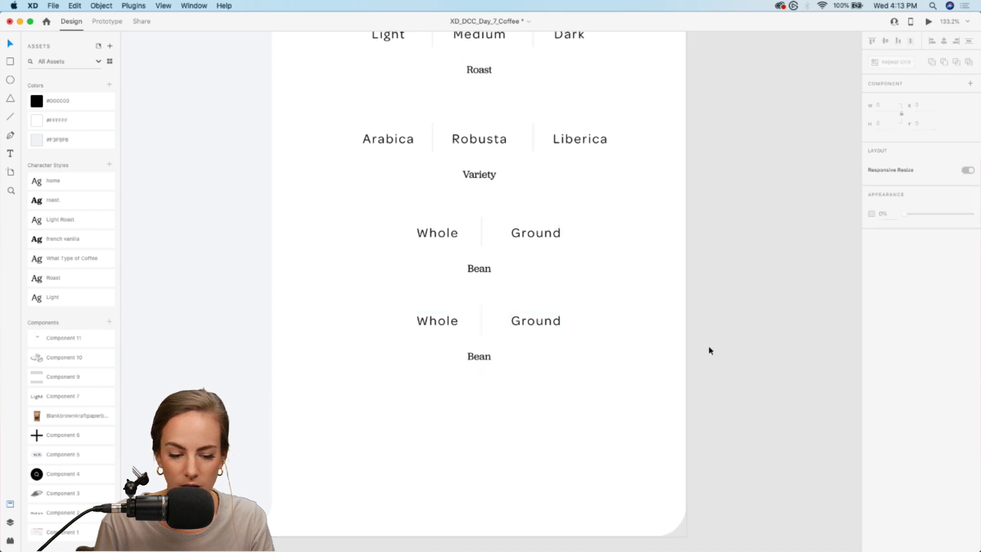
In the copied Bean row, change the caption to "Caffeine" and the labels to "Caffeine" and "Decaf"
{"action": "double_click", "coordinate": [478, 356]}
{"action": "type", "text": "Caf"}
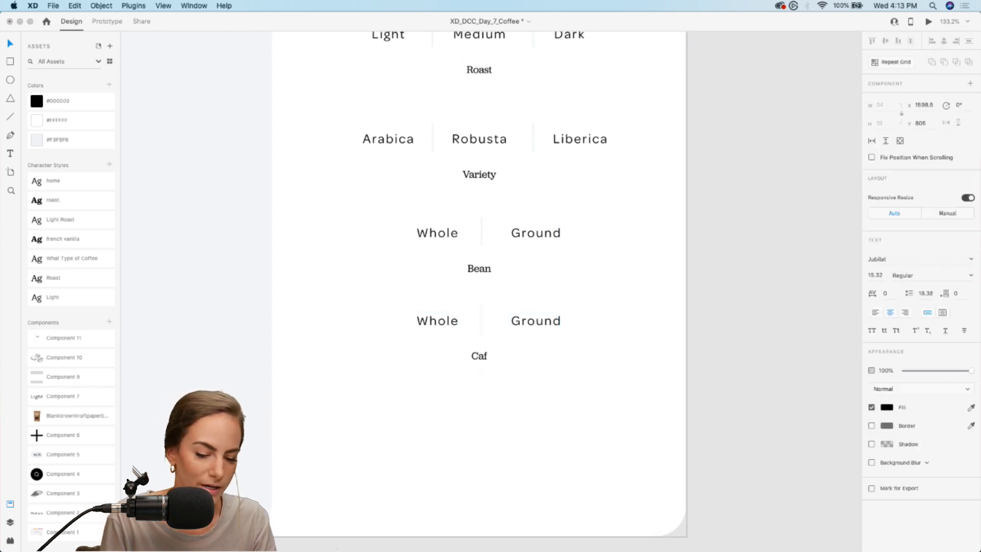
{"action": "type", "text": "feine"}
{"action": "double_click", "coordinate": [431, 321]}
{"action": "type", "text": "C"}
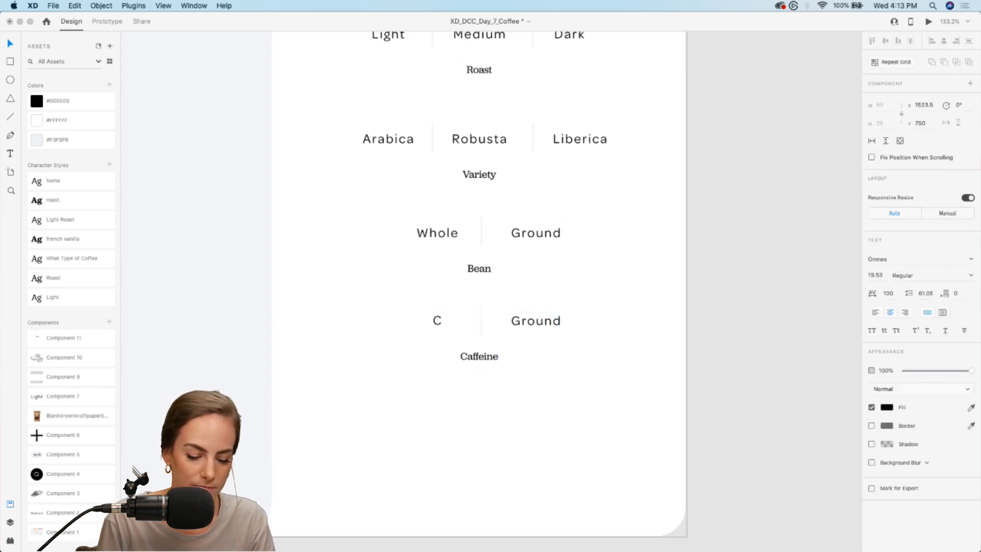
{"action": "type", "text": "affeine"}
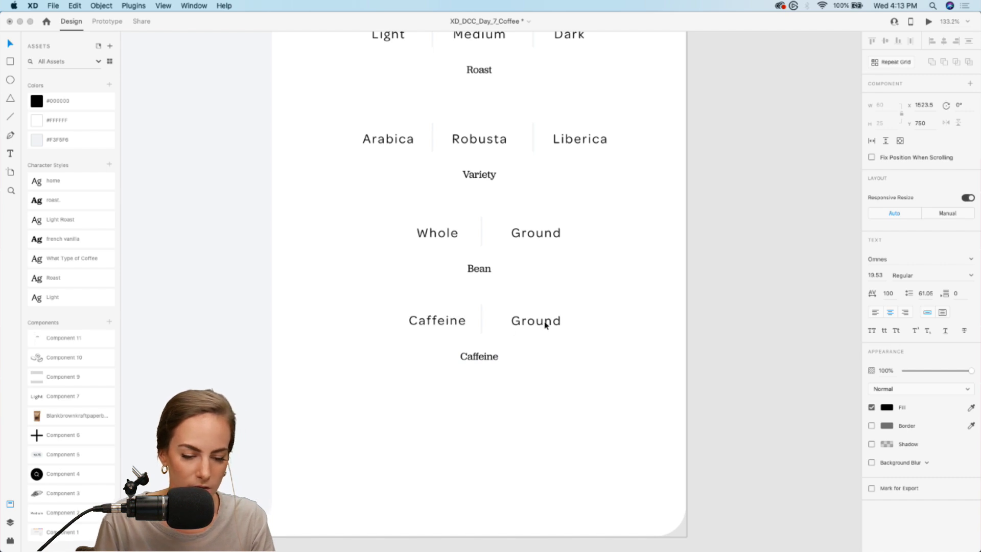
{"action": "double_click", "coordinate": [545, 325]}
{"action": "type", "text": "Decaf"}
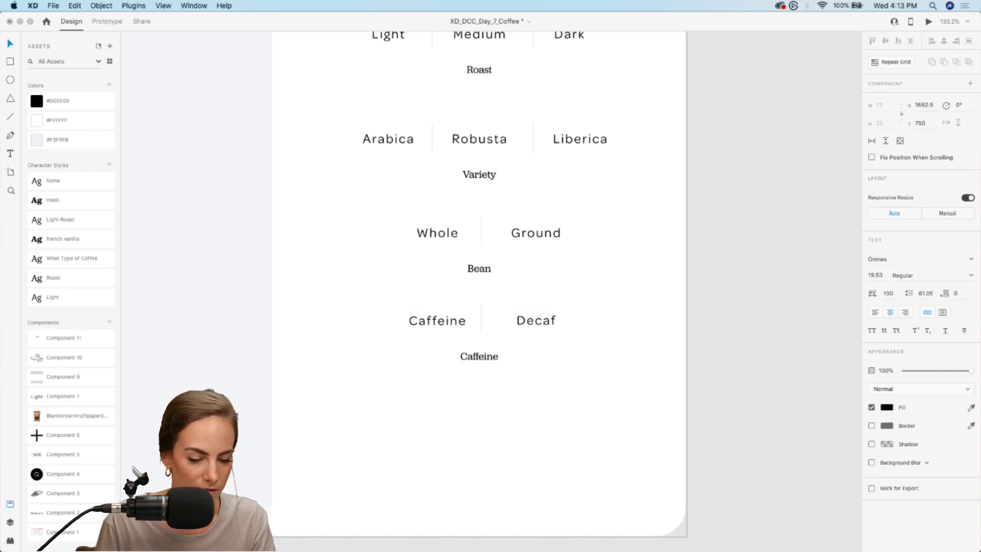
{"action": "left_click", "coordinate": [765, 306]}
Place the coffee bean sack component in the white panel's lower right corner, overhanging the artboard's right edge
{"action": "scroll", "coordinate": [765, 306], "scroll_direction": "down", "scroll_amount": 5}
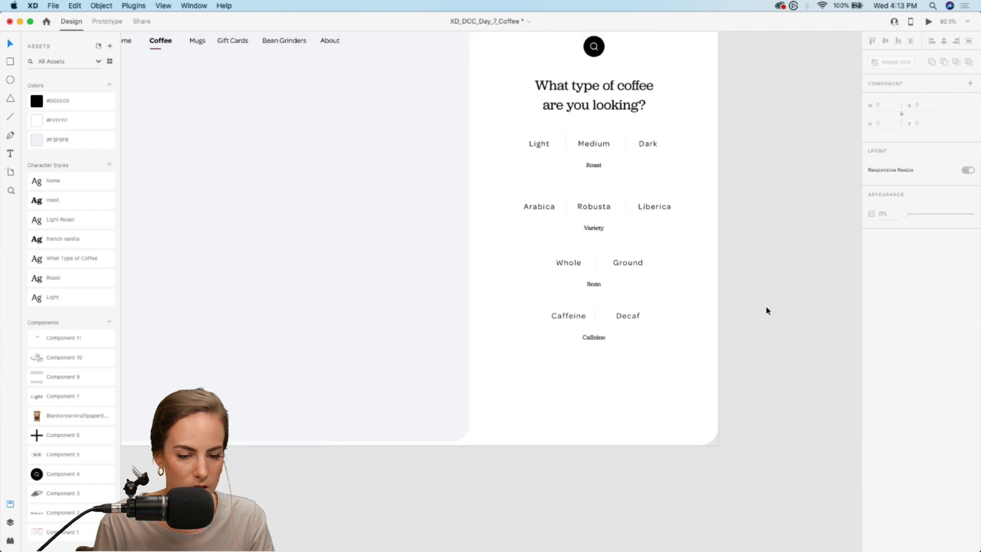
{"action": "scroll", "coordinate": [765, 310], "scroll_direction": "up", "scroll_amount": 2}
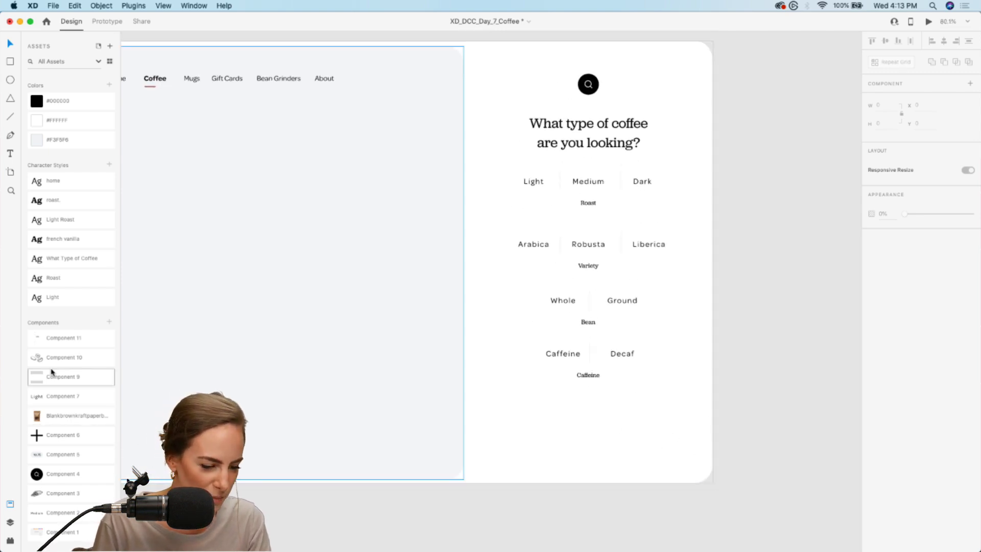
{"action": "left_click_drag", "start_coordinate": [48, 492], "coordinate": [619, 414]}
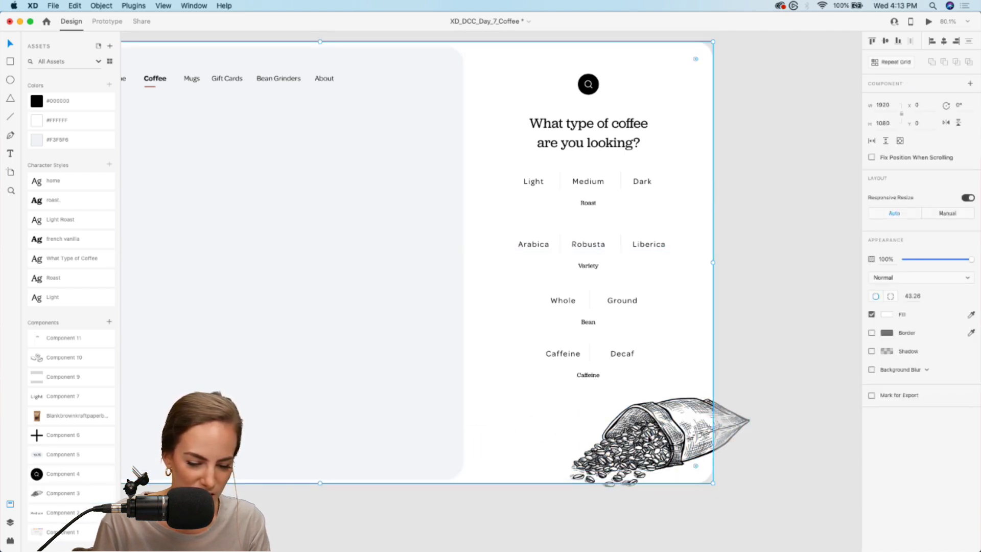
{"action": "left_click_drag", "start_coordinate": [647, 439], "coordinate": [667, 406]}
{"action": "left_click", "coordinate": [751, 346]}
Examine the placed coffee sack illustration and the layout of the panel's option rows
{"action": "scroll", "coordinate": [699, 400], "scroll_direction": "up", "scroll_amount": 5}
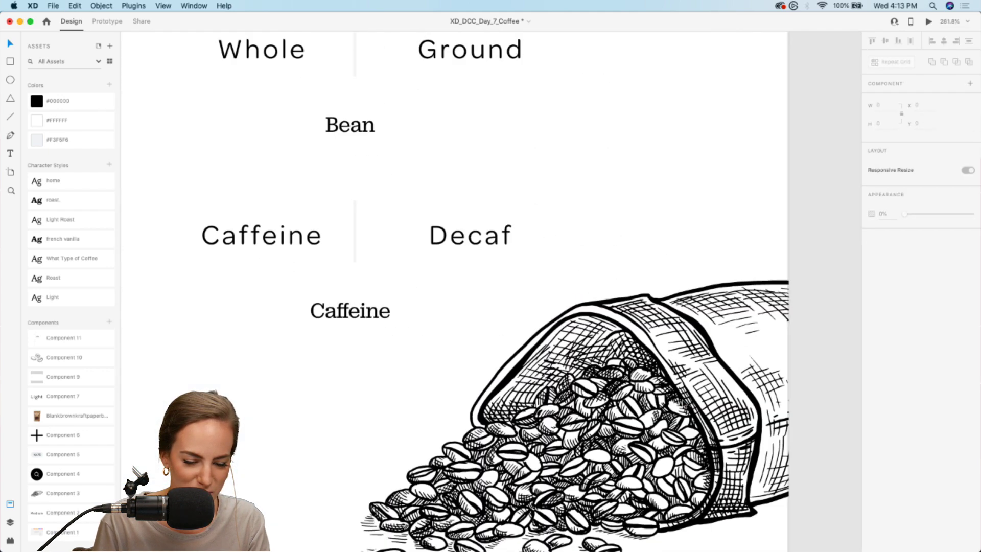
{"action": "scroll", "coordinate": [700, 400], "scroll_direction": "down", "scroll_amount": 2}
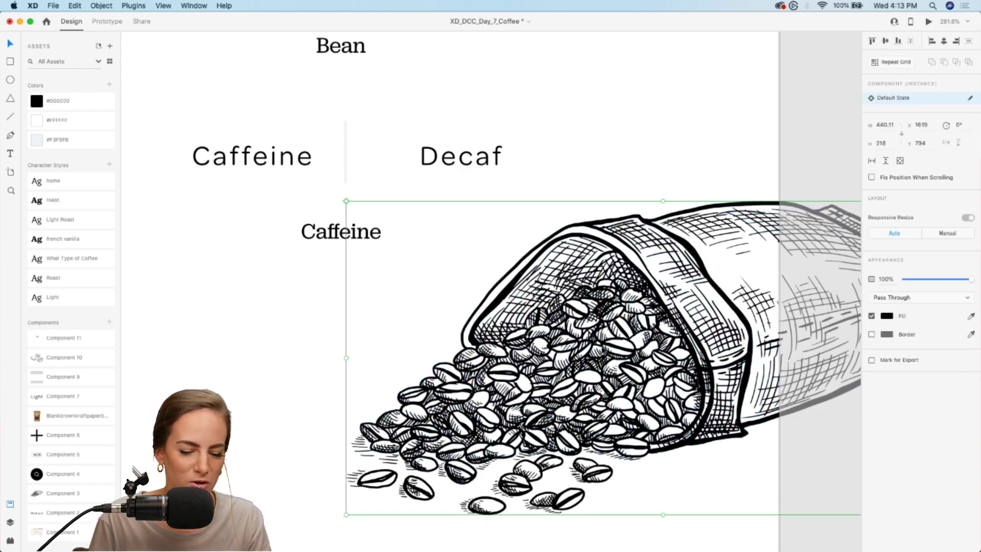
{"action": "scroll", "coordinate": [603, 353], "scroll_direction": "down", "scroll_amount": 6}
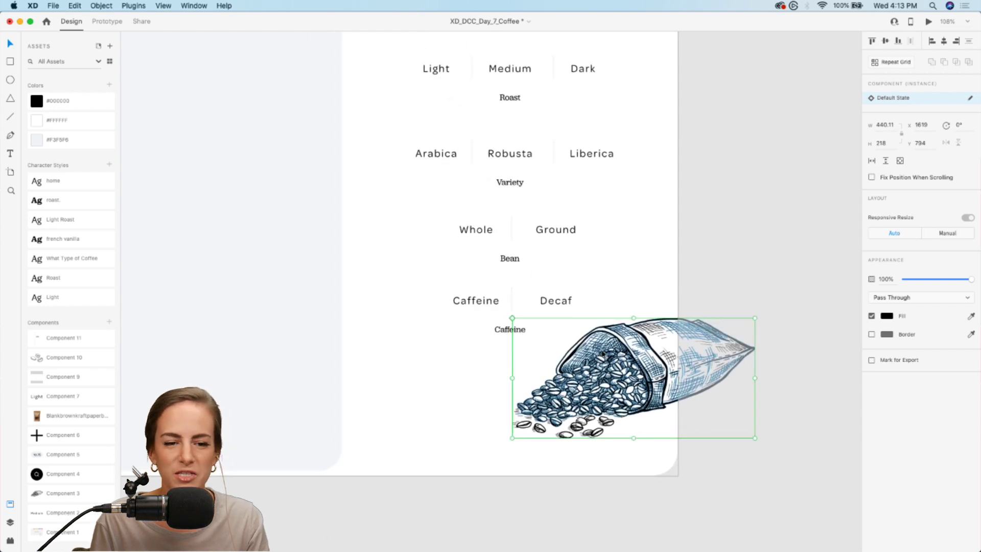
{"action": "scroll", "coordinate": [603, 352], "scroll_direction": "up", "scroll_amount": 1}
{"action": "left_click", "coordinate": [712, 247]}
{"action": "scroll", "coordinate": [601, 140], "scroll_direction": "up", "scroll_amount": 3}
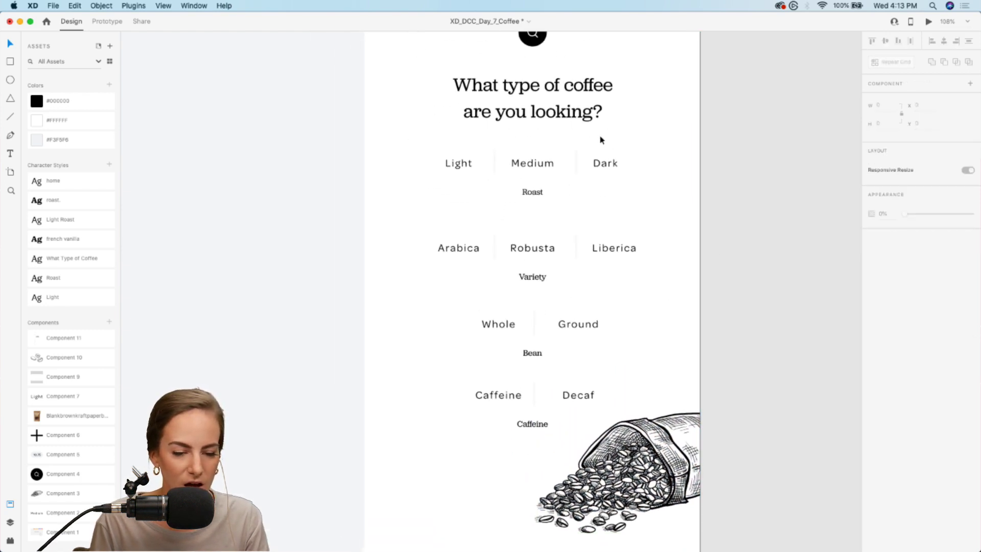
{"action": "scroll", "coordinate": [637, 350], "scroll_direction": "up", "scroll_amount": 3}
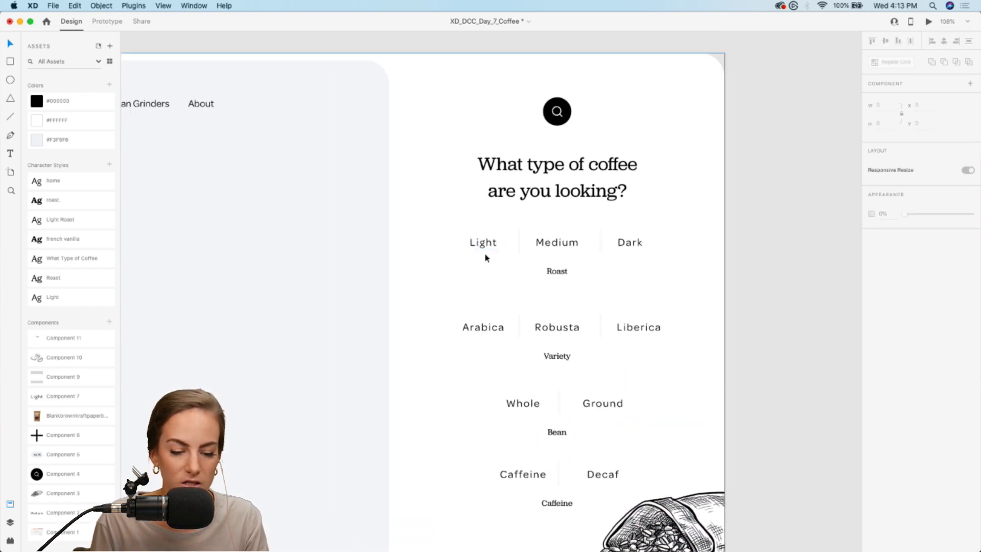
Turn the Light label in the Roast row into a component and add a Hover State, keeping its default name
{"action": "scroll", "coordinate": [483, 245], "scroll_direction": "up", "scroll_amount": 3}
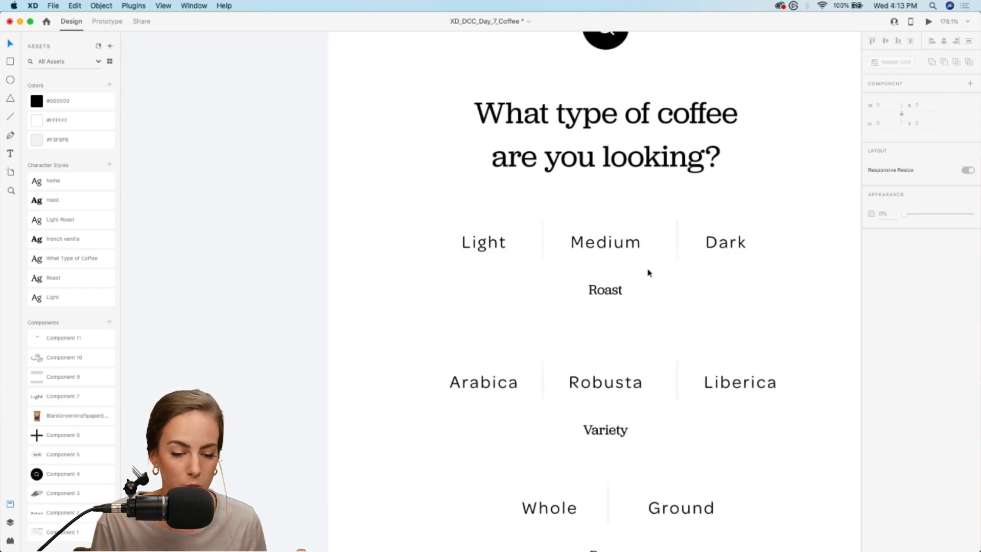
{"action": "left_click", "coordinate": [490, 252]}
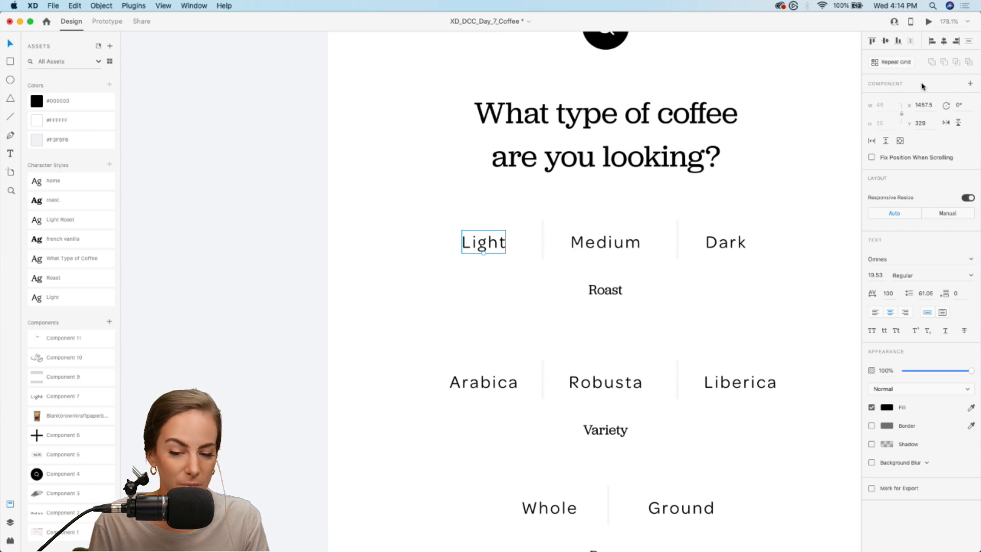
{"action": "left_click", "coordinate": [970, 85]}
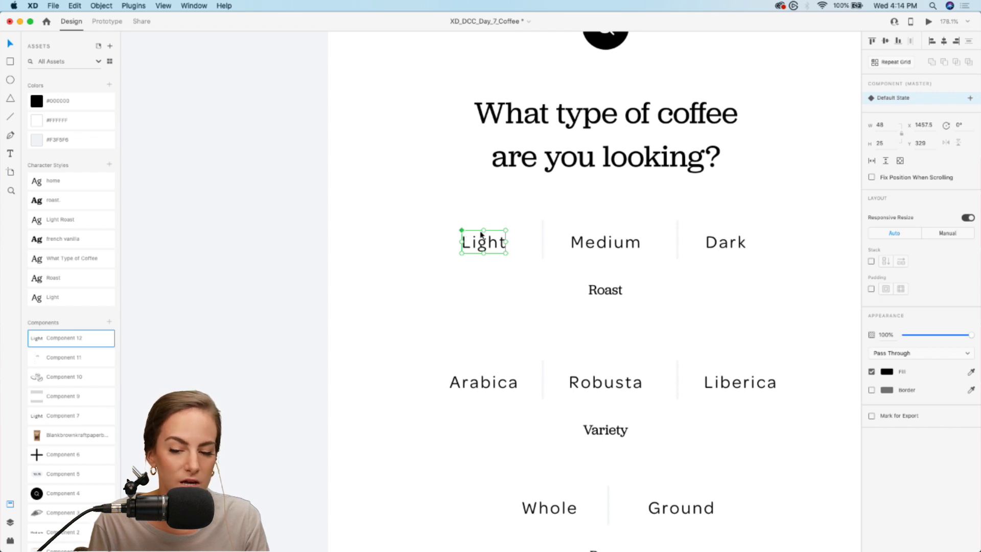
{"action": "left_click", "coordinate": [970, 100]}
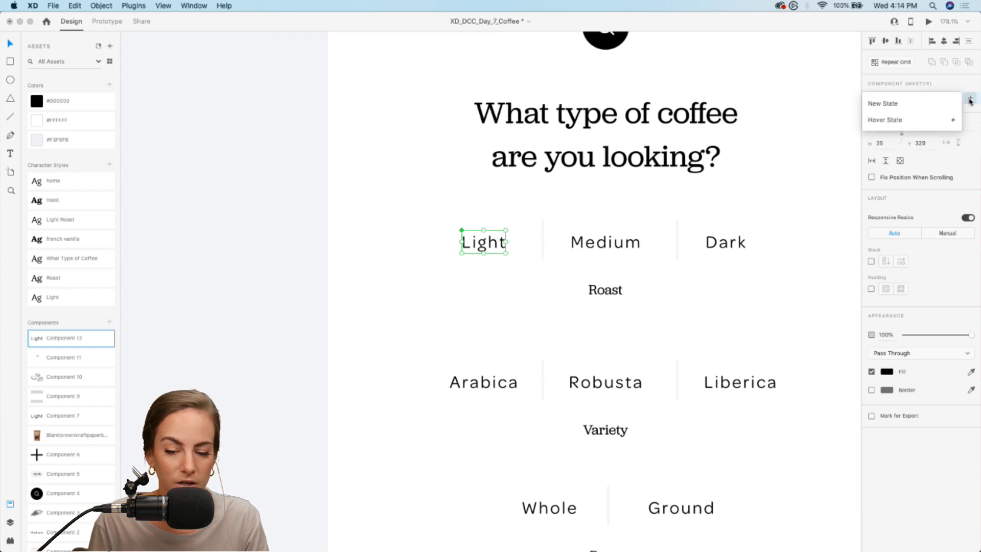
{"action": "left_click", "coordinate": [888, 120]}
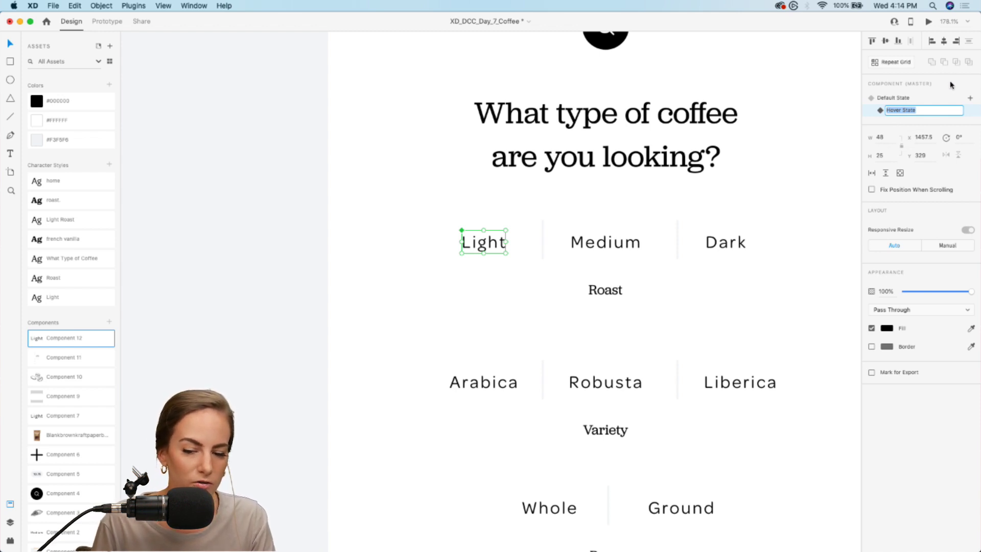
{"action": "key", "text": "Return"}
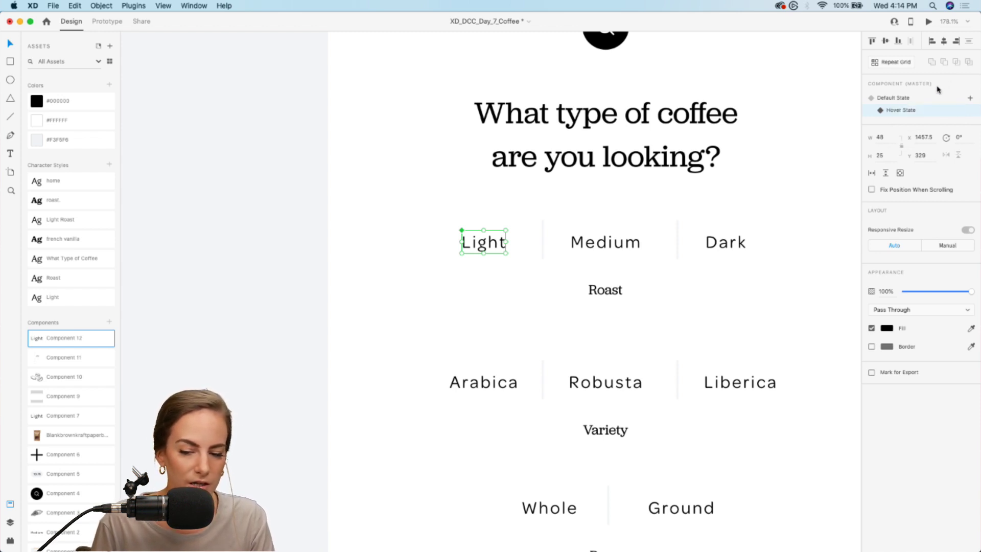
{"action": "double_click", "coordinate": [894, 113]}
{"action": "key", "text": "Return"}
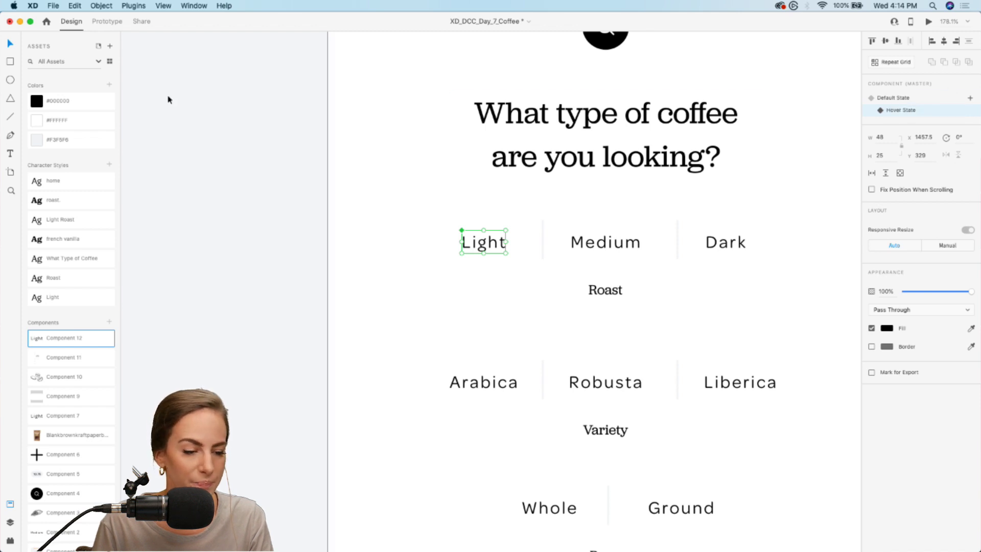
In the Light label's Hover State, draw a rectangle about 126 by 53 behind the text with corner radius about 15
{"action": "double_click", "coordinate": [481, 246]}
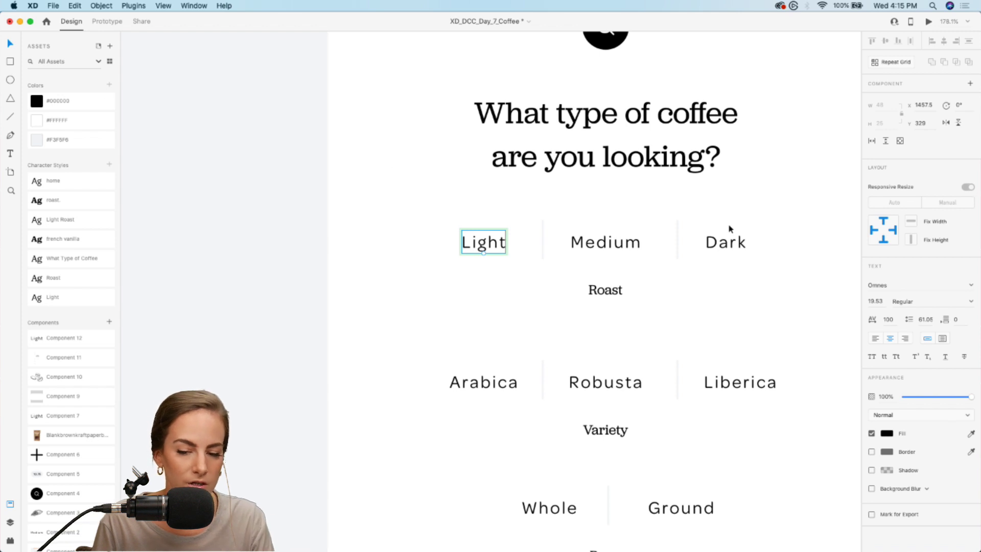
{"action": "left_click", "coordinate": [8, 63]}
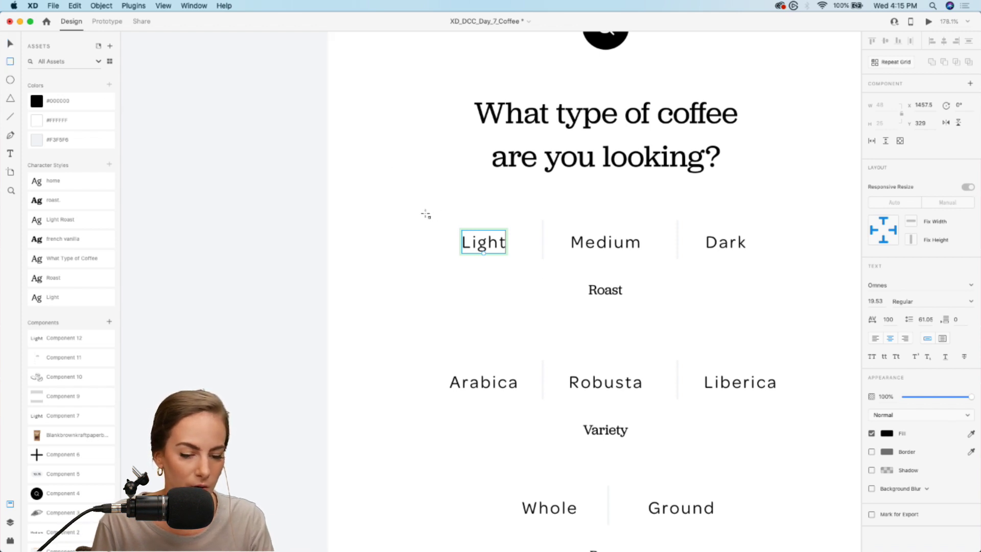
{"action": "left_click_drag", "start_coordinate": [424, 213], "coordinate": [541, 267]}
{"action": "key", "text": "super+shift+bracketleft"}
{"action": "key", "text": "v"}
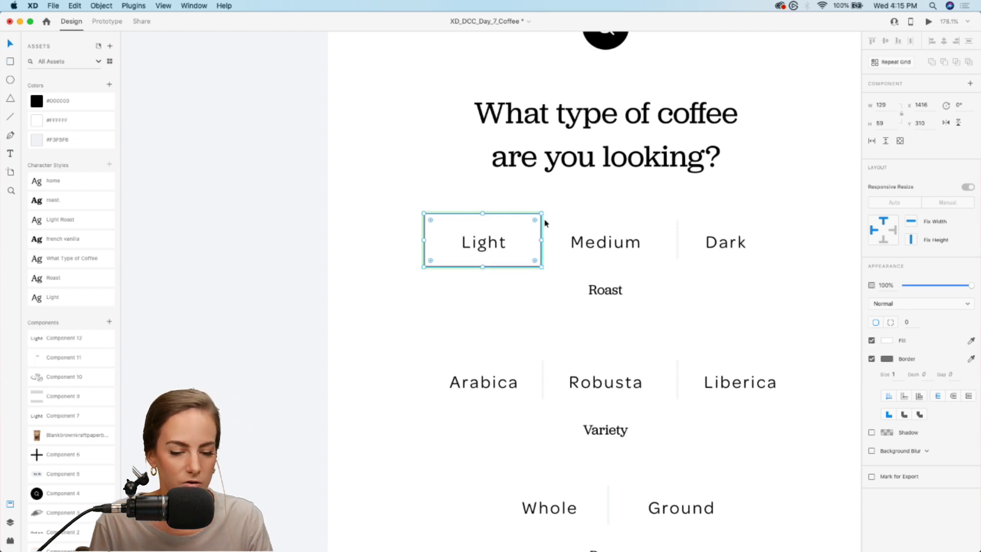
{"action": "left_click_drag", "start_coordinate": [431, 222], "coordinate": [483, 218]}
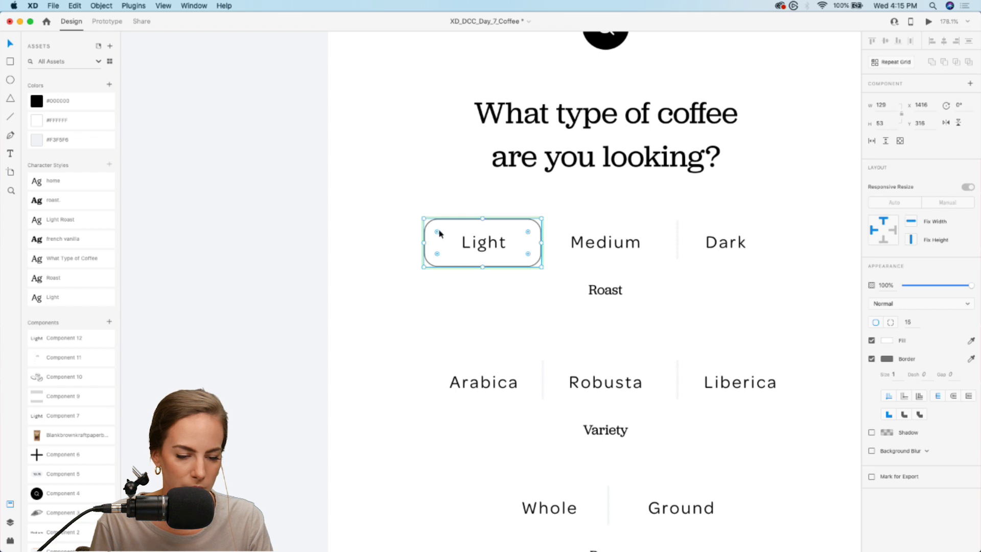
{"action": "left_click_drag", "start_coordinate": [423, 242], "coordinate": [426, 242]}
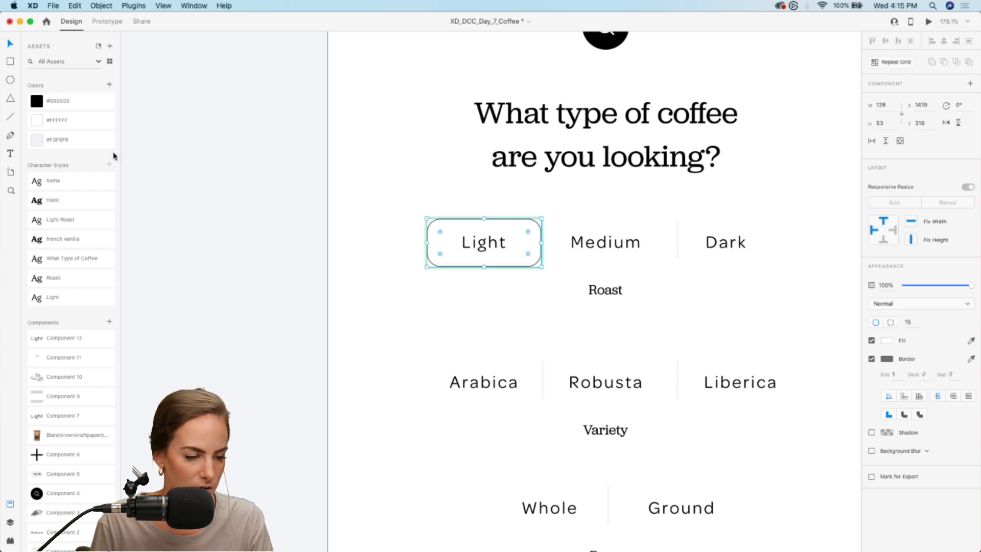
Fill the Hover State rectangle behind Light with #F3F5F6 and remove its border
{"action": "left_click", "coordinate": [85, 148]}
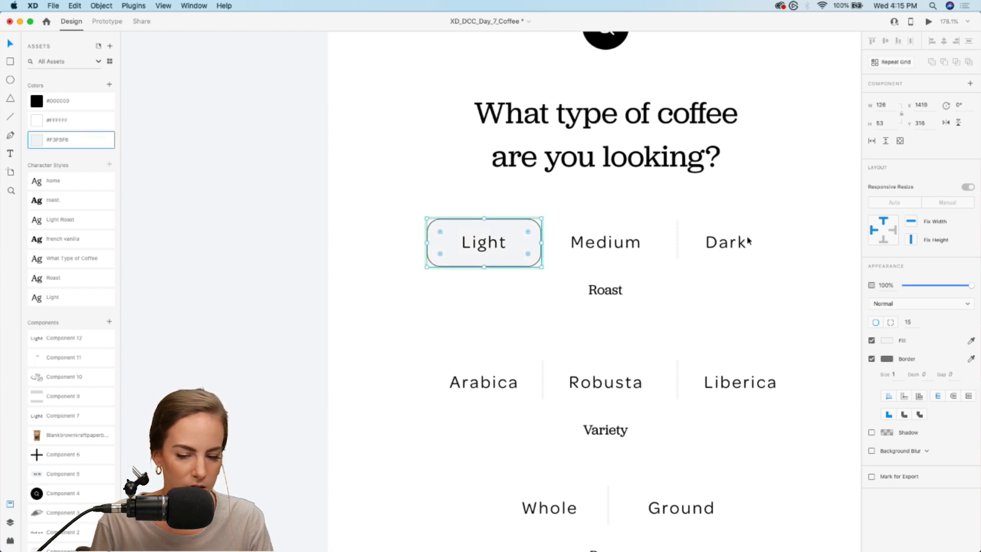
{"action": "left_click", "coordinate": [871, 359]}
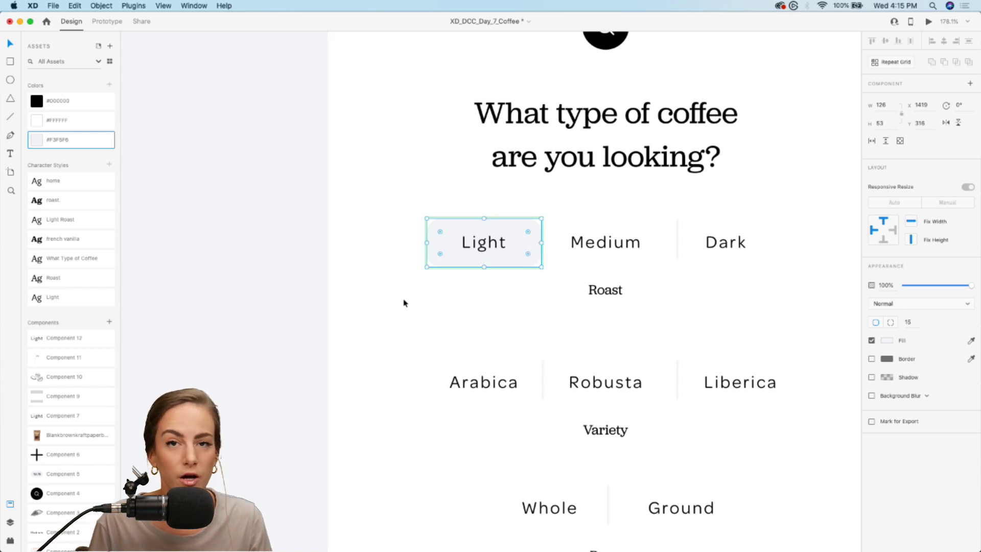
{"action": "left_click", "coordinate": [442, 293]}
{"action": "left_click", "coordinate": [535, 229]}
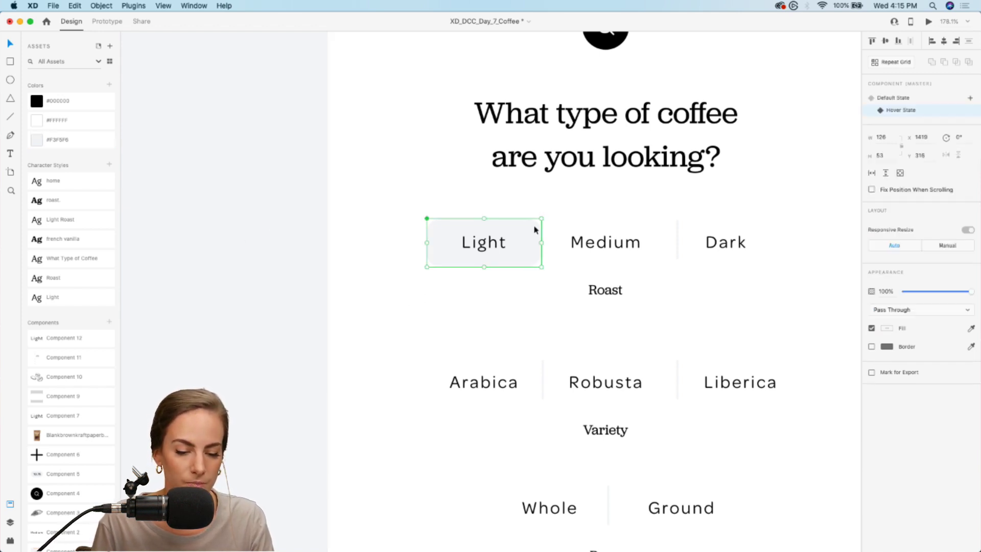
Add a new state named "Pressed" to the Light component, based on its Hover State
{"action": "left_click", "coordinate": [904, 98]}
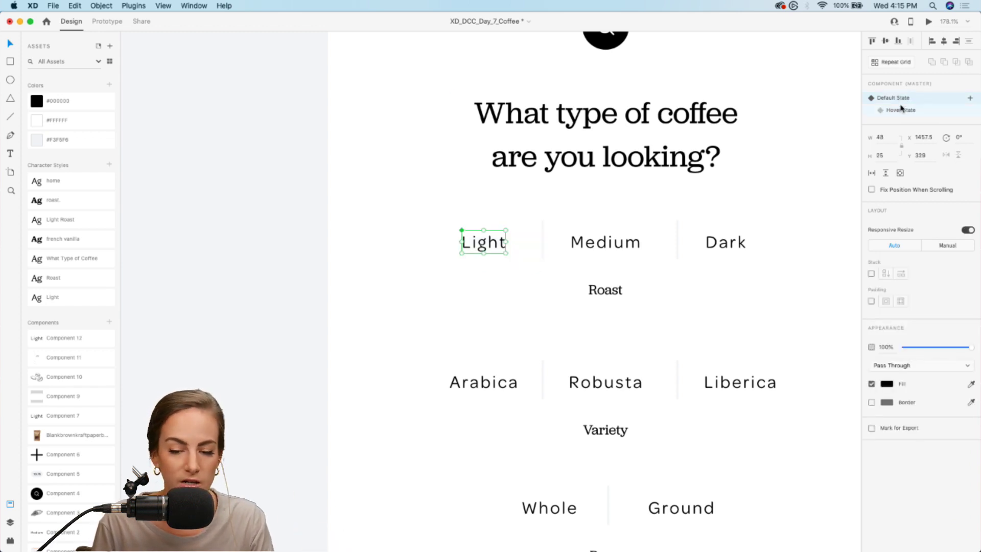
{"action": "left_click", "coordinate": [901, 109]}
{"action": "left_click", "coordinate": [970, 98]}
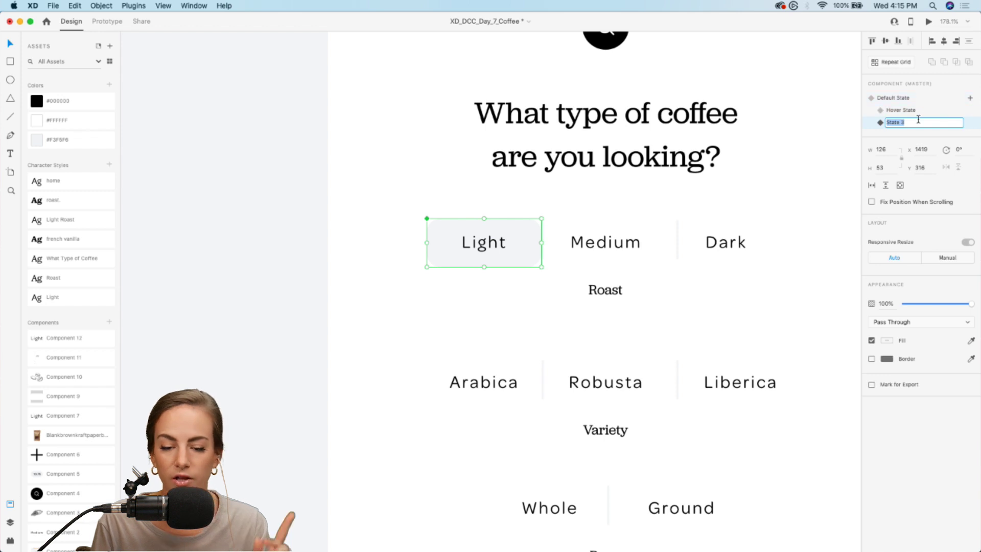
{"action": "type", "text": "Pressed"}
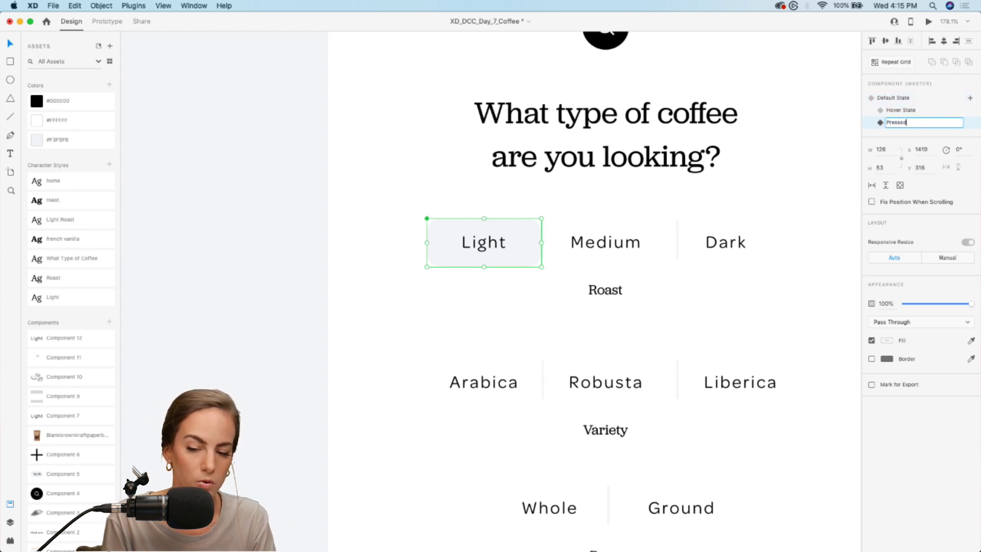
{"action": "key", "text": "Return"}
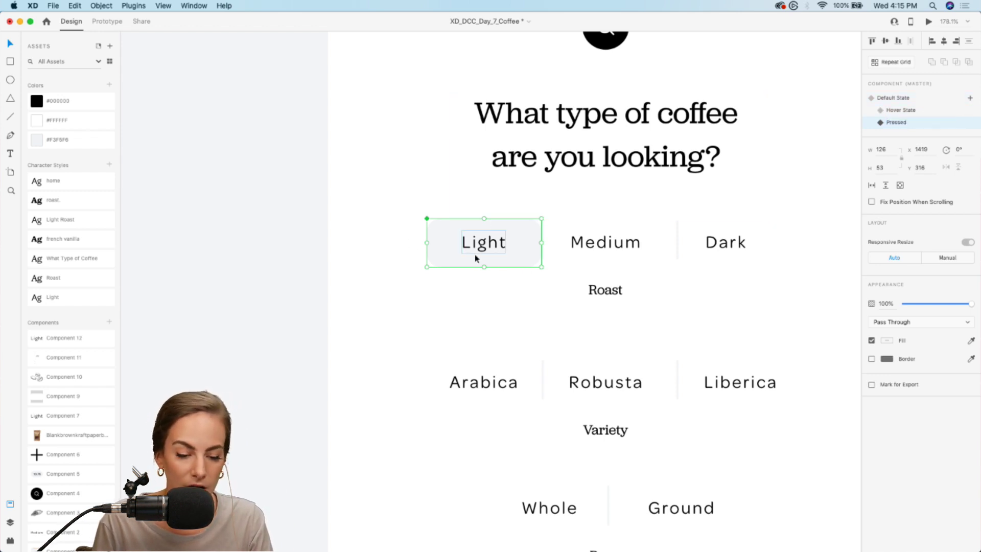
In the Pressed state, fill the rectangle with #000000 and make the Light text white
{"action": "double_click", "coordinate": [517, 249]}
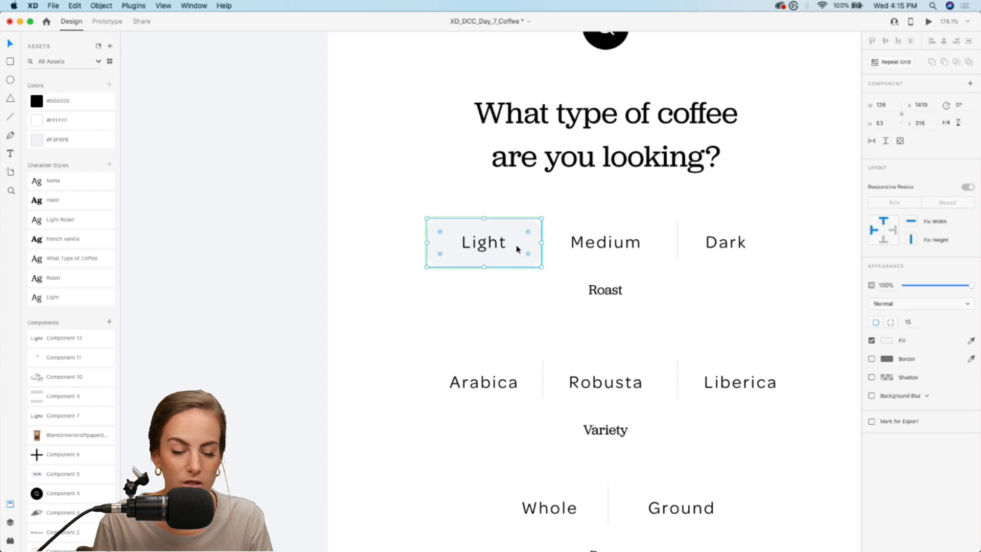
{"action": "scroll", "coordinate": [454, 168], "scroll_direction": "up", "scroll_amount": 2}
{"action": "left_click", "coordinate": [77, 105]}
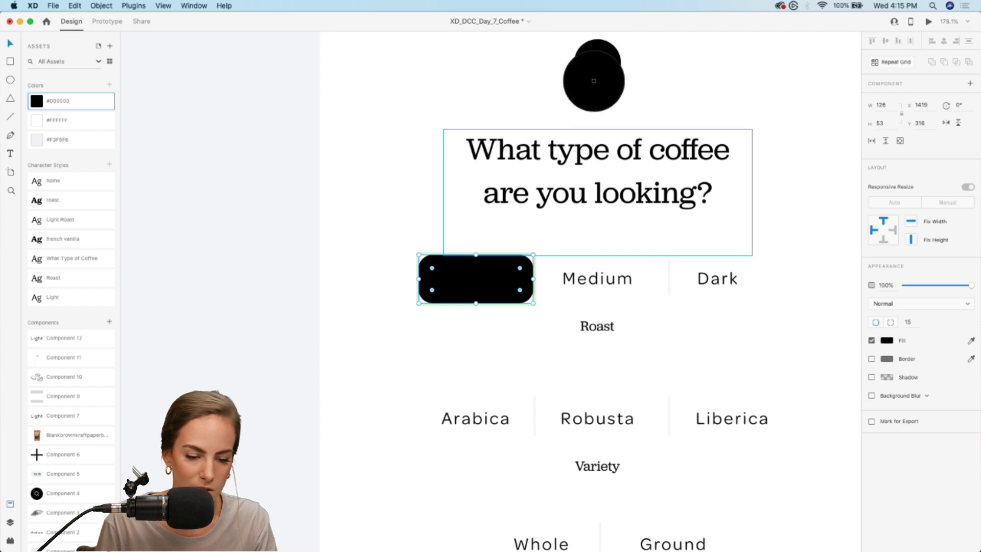
{"action": "scroll", "coordinate": [330, 163], "scroll_direction": "down", "scroll_amount": 2}
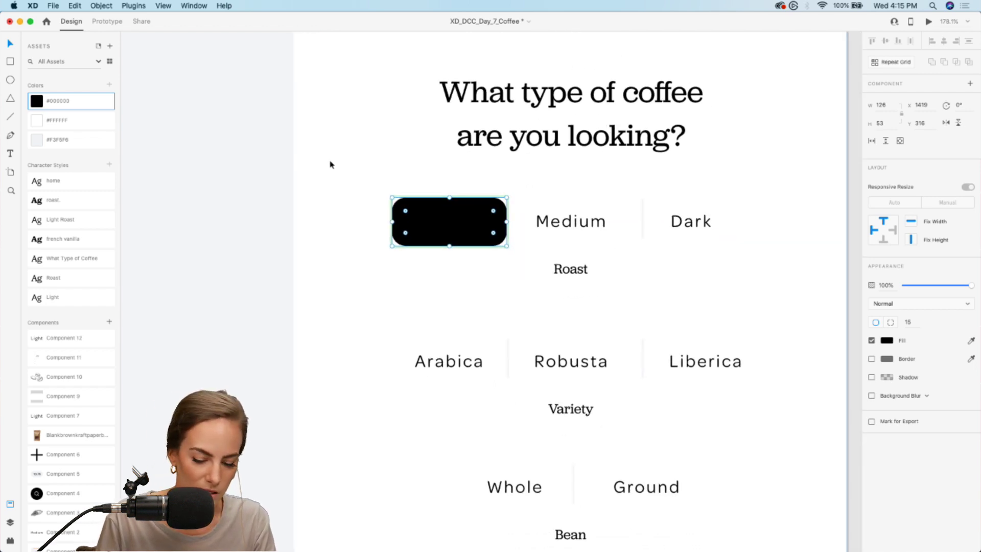
{"action": "left_click", "coordinate": [460, 223]}
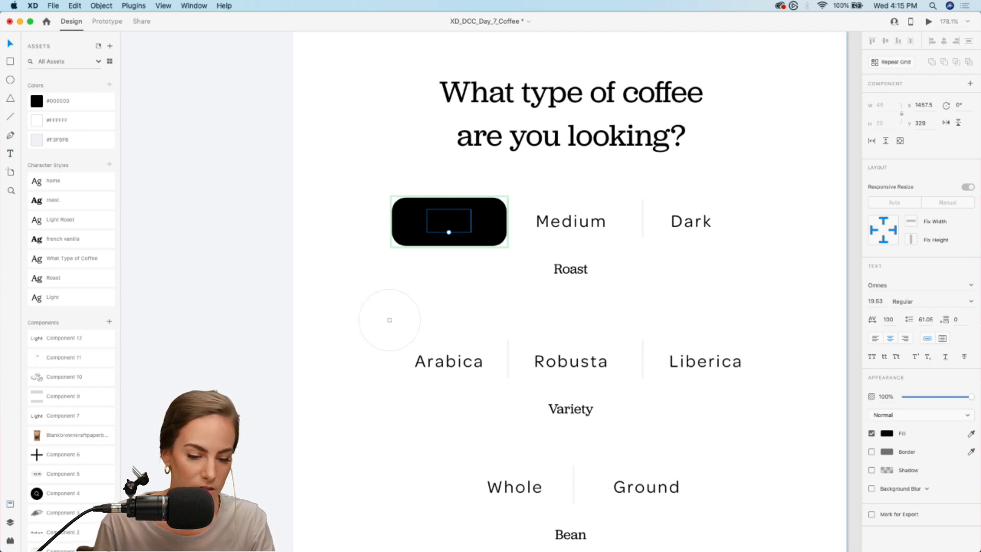
{"action": "key", "text": "super+z"}
{"action": "left_click", "coordinate": [475, 252]}
{"action": "left_click", "coordinate": [484, 236]}
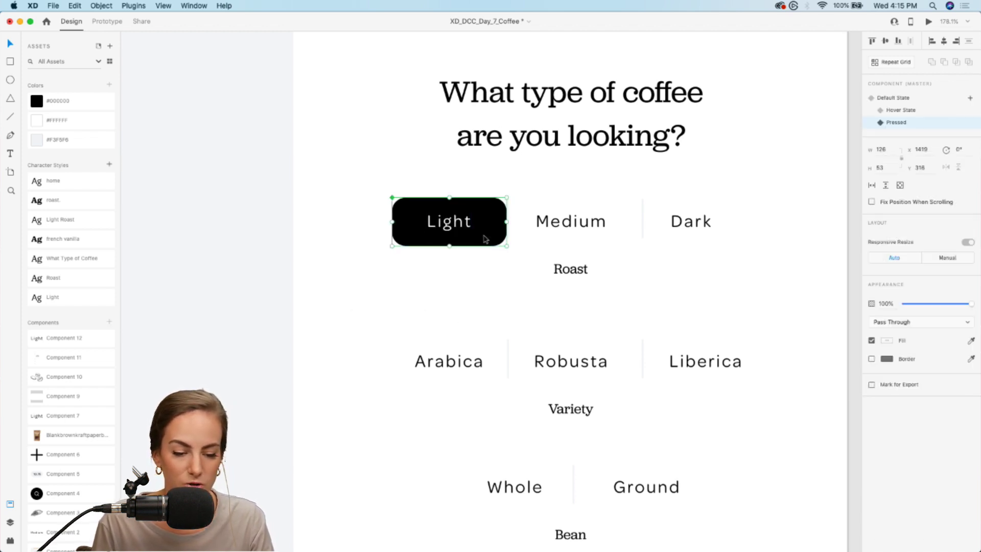
In Prototype mode, set the easing of the Light component's Default State hover interaction to None
{"action": "left_click", "coordinate": [888, 99]}
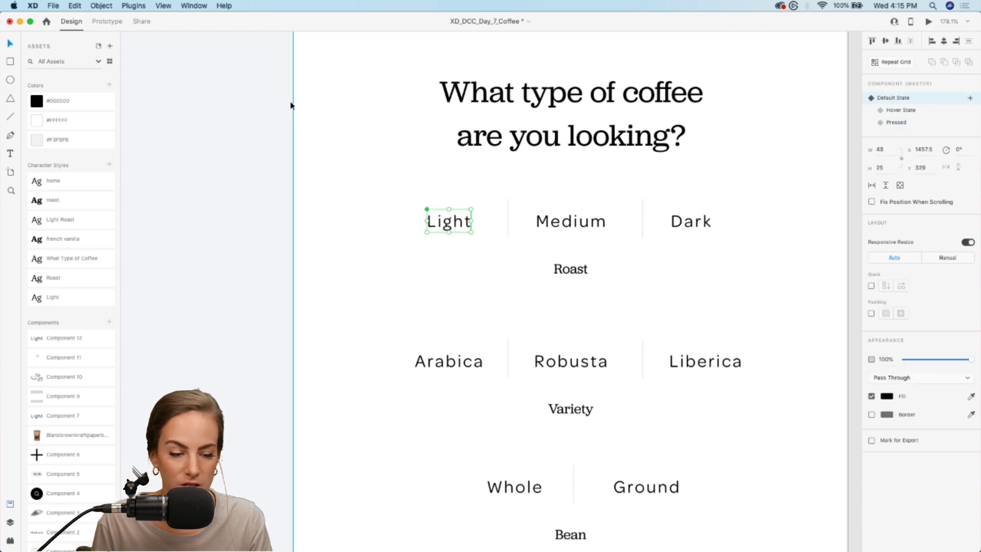
{"action": "left_click", "coordinate": [104, 21]}
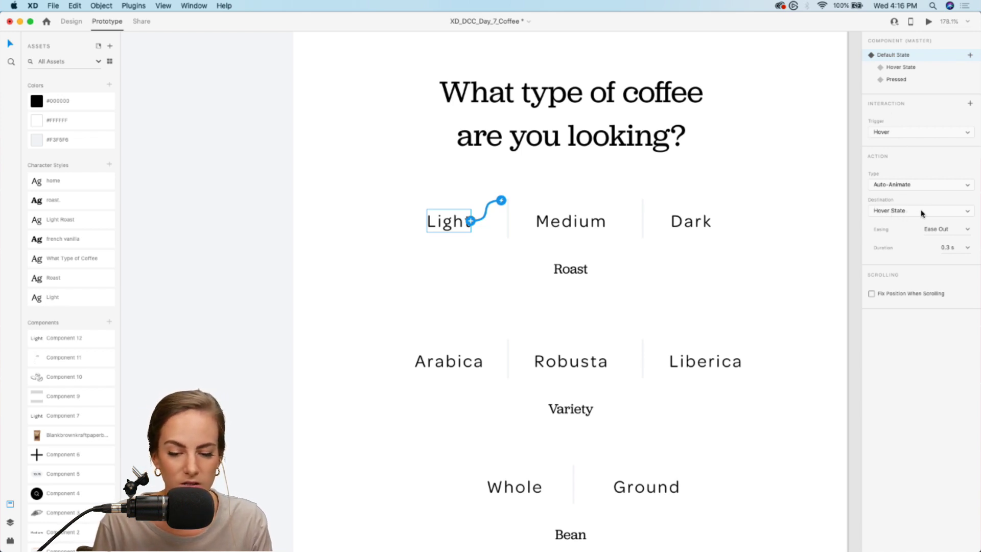
{"action": "left_click", "coordinate": [961, 229]}
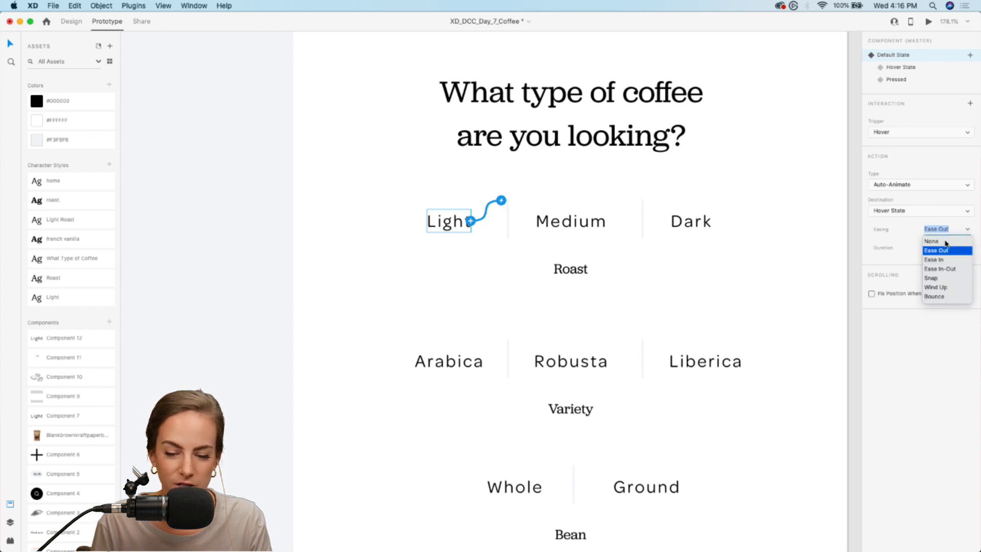
{"action": "left_click", "coordinate": [948, 240]}
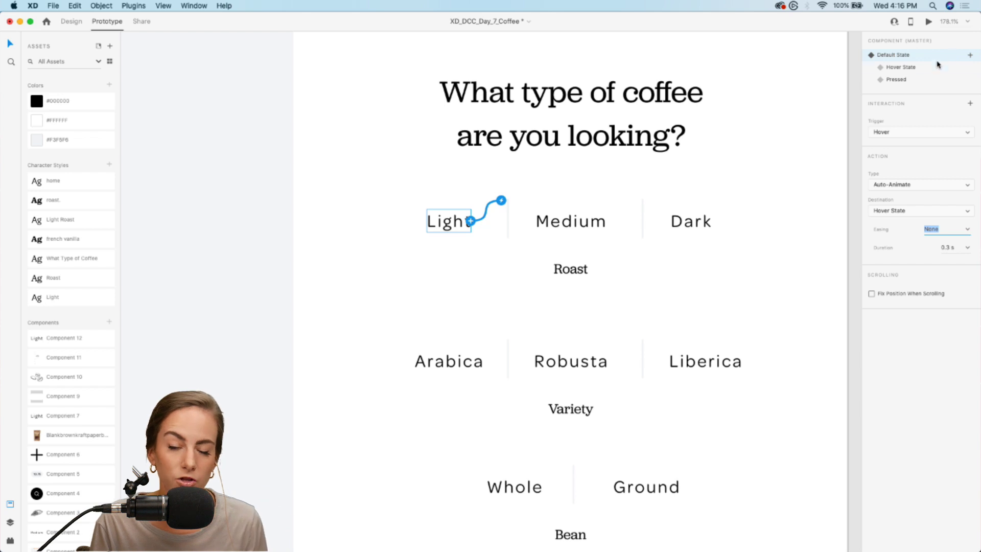
Add an interaction to the Light component's Hover State with a Tap trigger, Transition action and animation None
{"action": "left_click", "coordinate": [922, 68]}
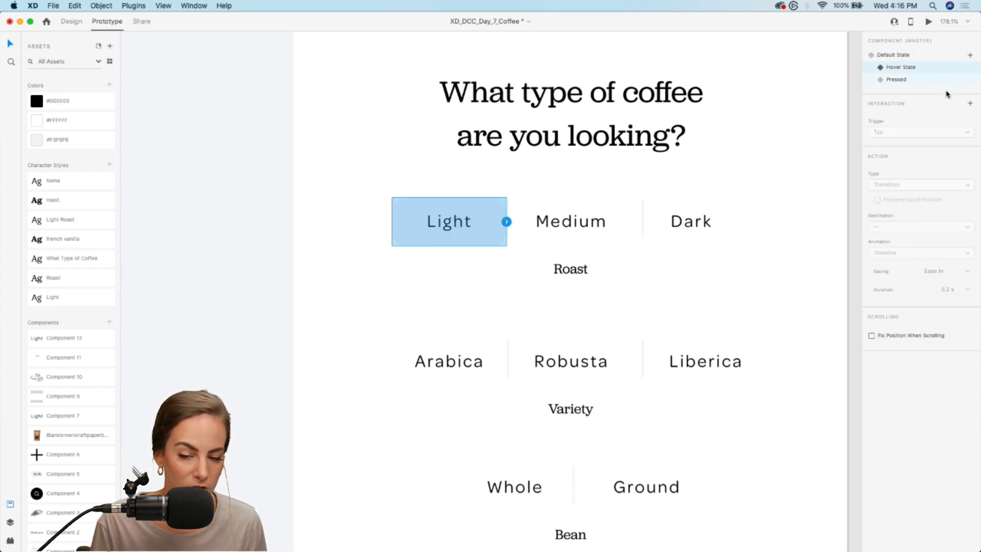
{"action": "left_click", "coordinate": [970, 105]}
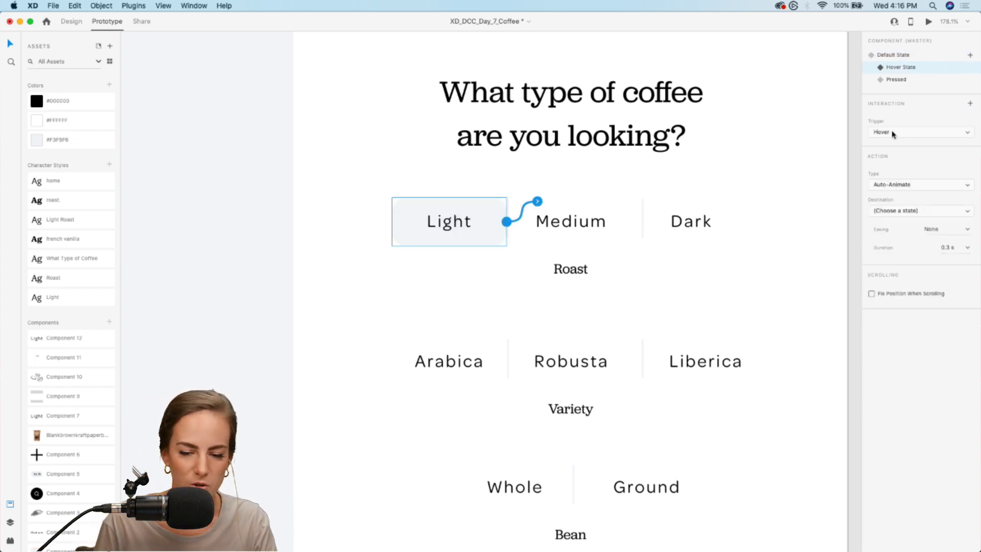
{"action": "left_click", "coordinate": [927, 133]}
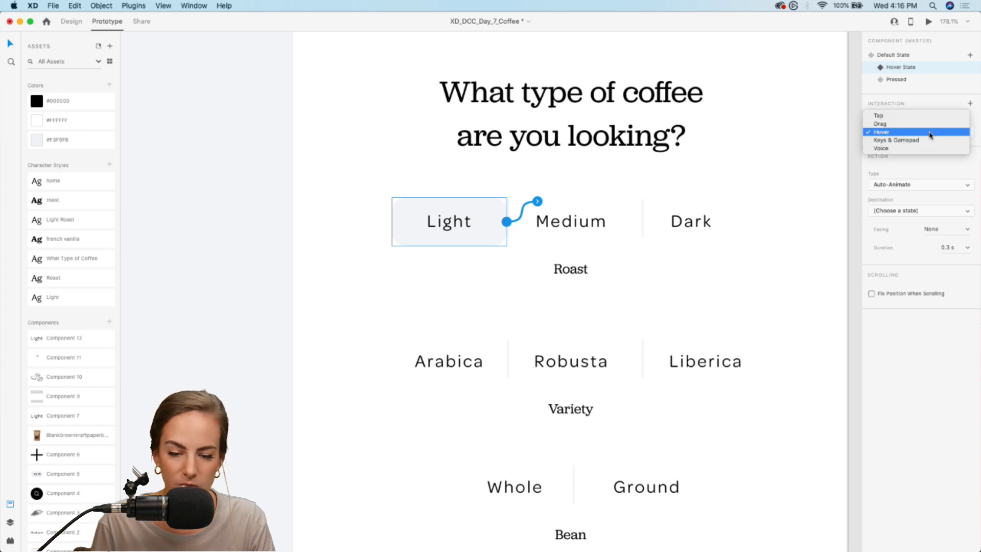
{"action": "left_click", "coordinate": [919, 117]}
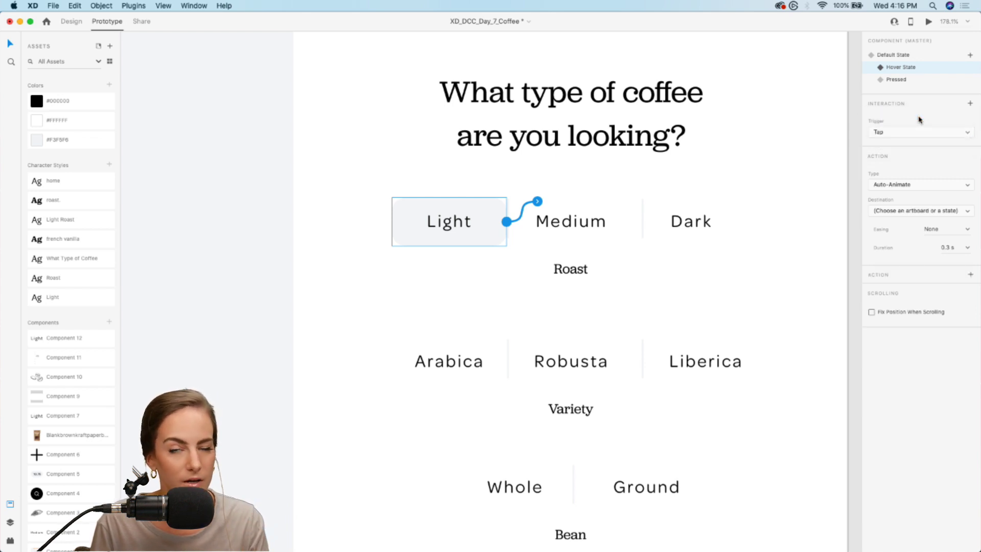
{"action": "left_click", "coordinate": [895, 185]}
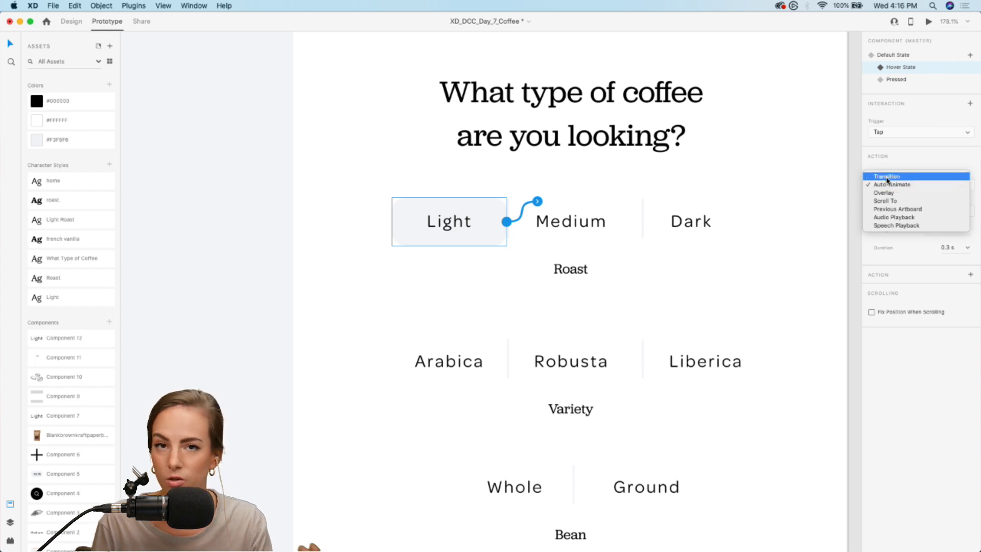
{"action": "left_click", "coordinate": [887, 177]}
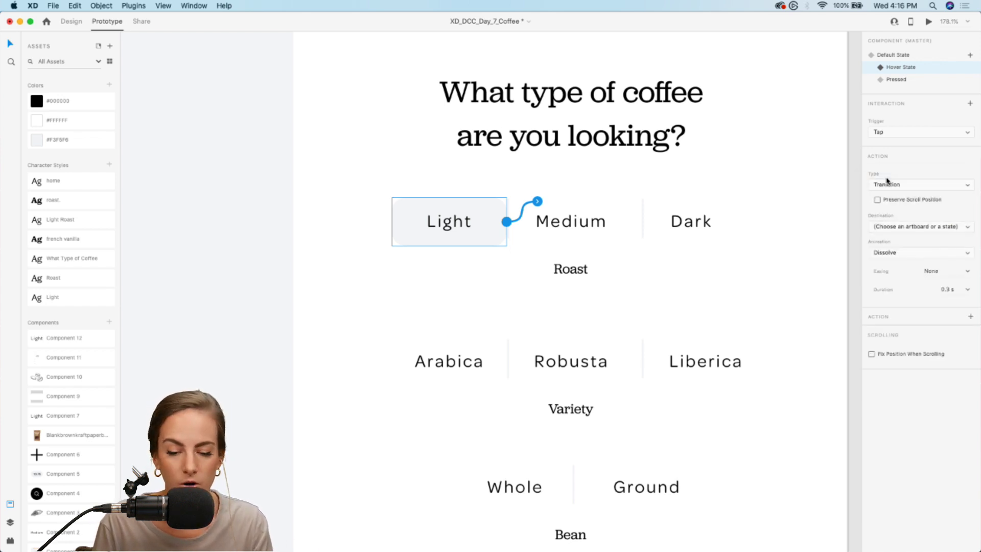
{"action": "left_click", "coordinate": [949, 256]}
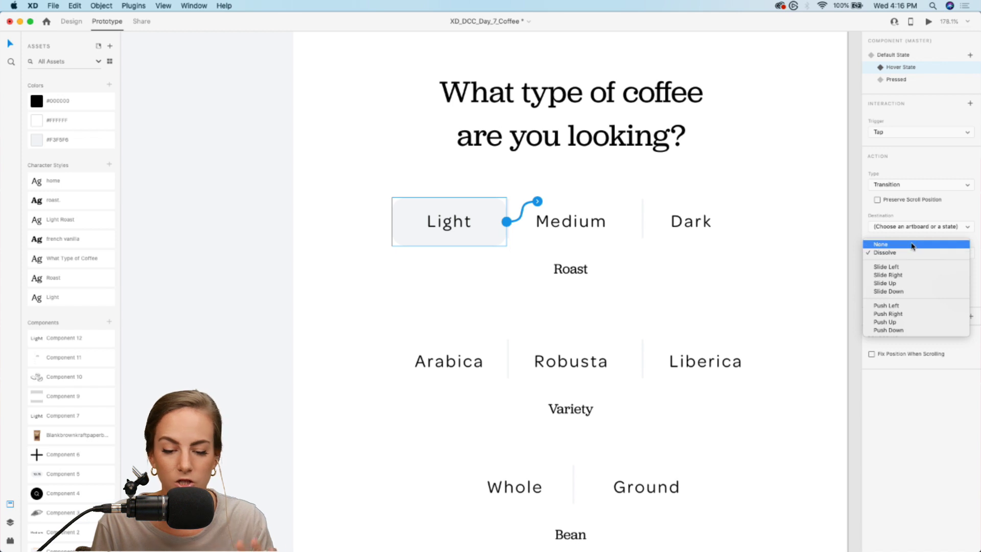
{"action": "left_click", "coordinate": [912, 245]}
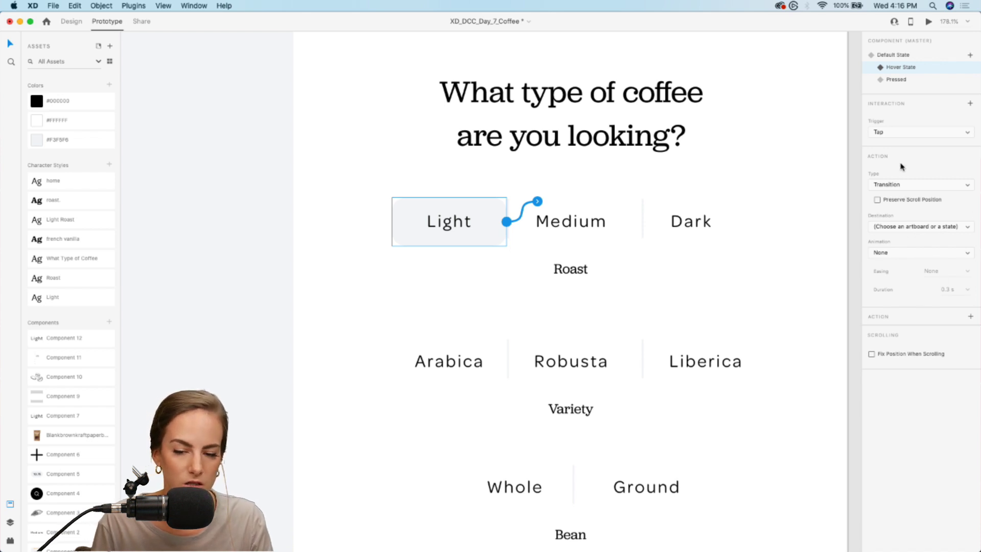
Add a Tap interaction to the Pressed state with Default State as its destination, and return to Design mode
{"action": "left_click", "coordinate": [895, 81]}
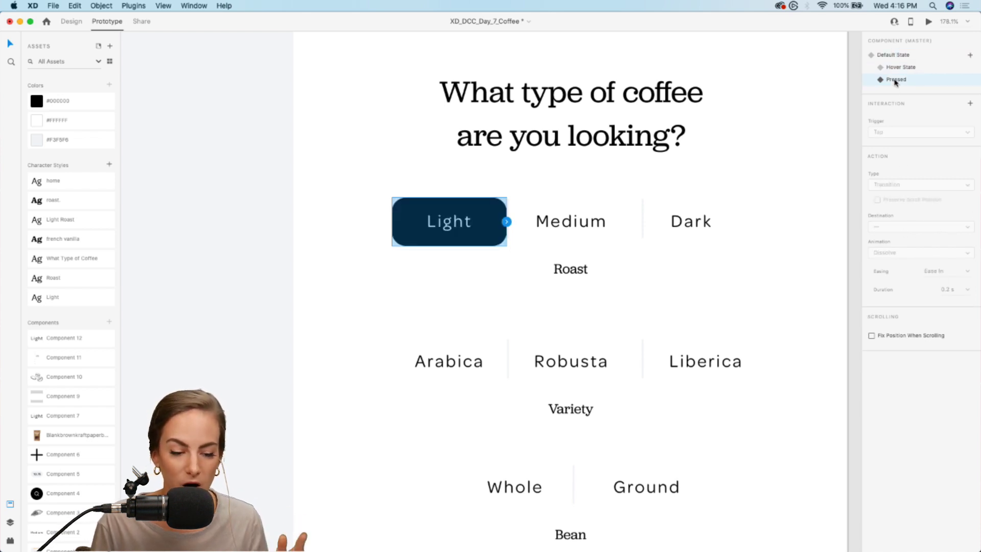
{"action": "left_click", "coordinate": [969, 104]}
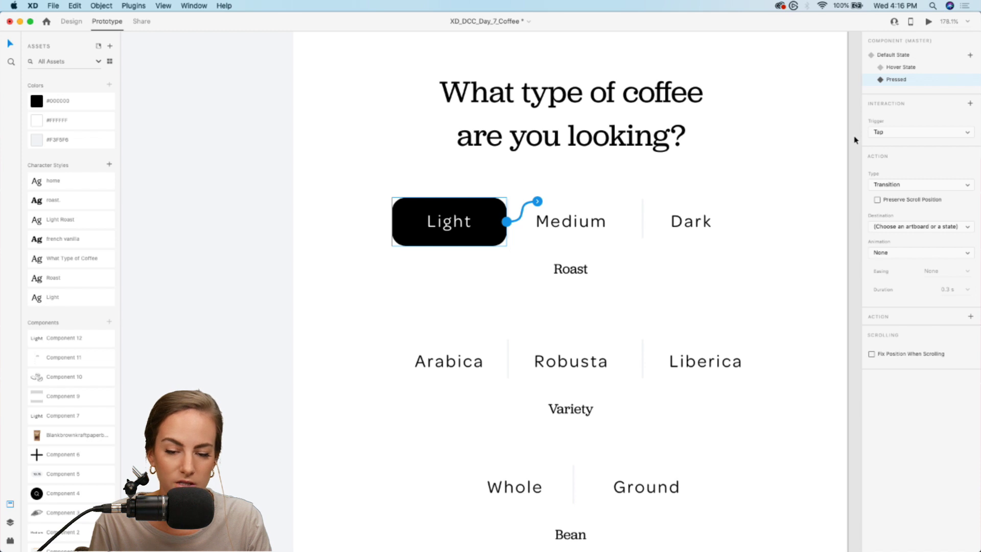
{"action": "left_click", "coordinate": [888, 131]}
{"action": "left_click", "coordinate": [915, 121]}
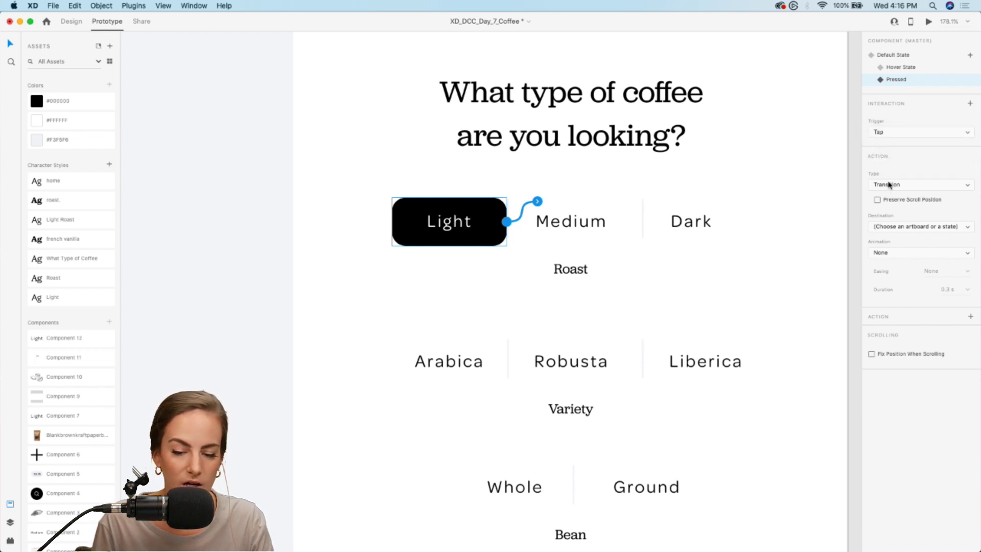
{"action": "left_click", "coordinate": [880, 226]}
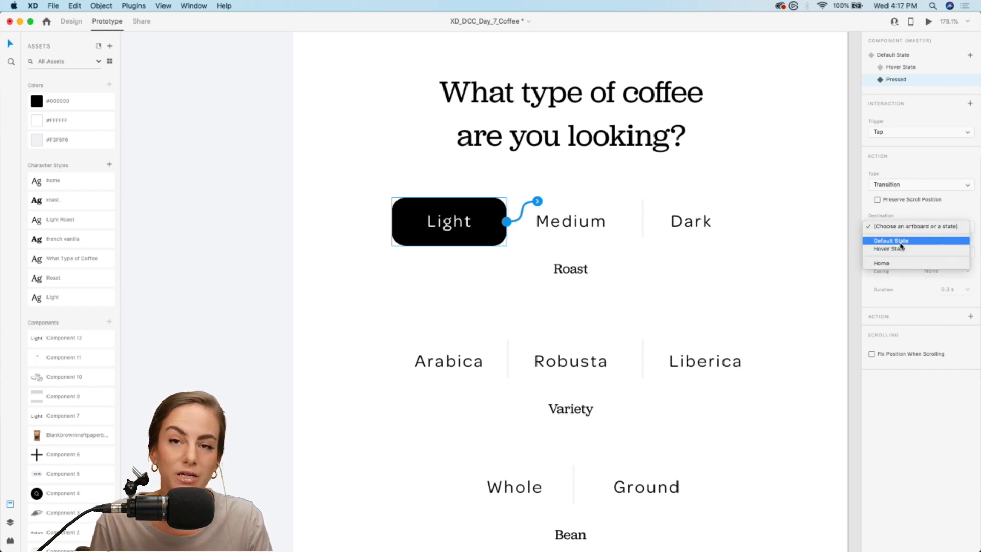
{"action": "left_click", "coordinate": [900, 243]}
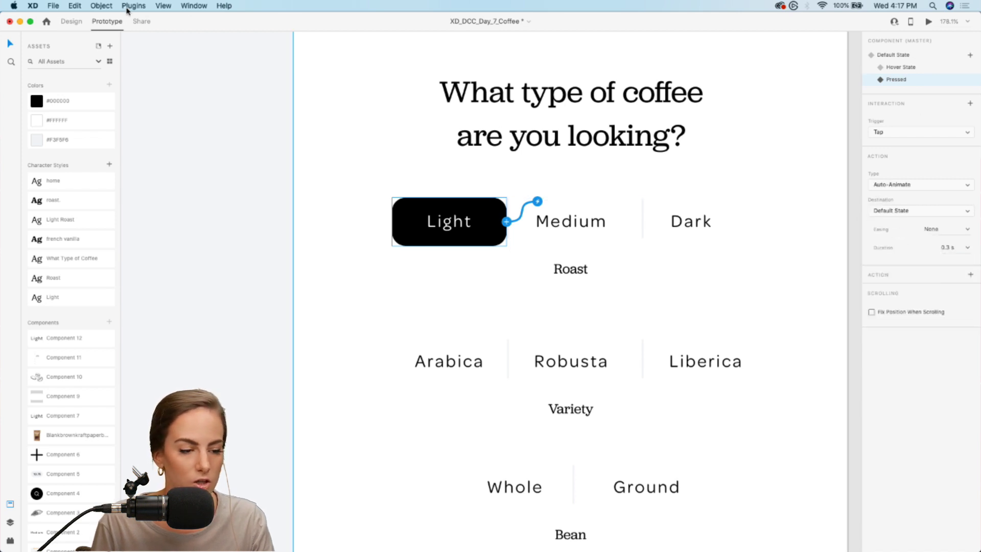
{"action": "left_click", "coordinate": [71, 22]}
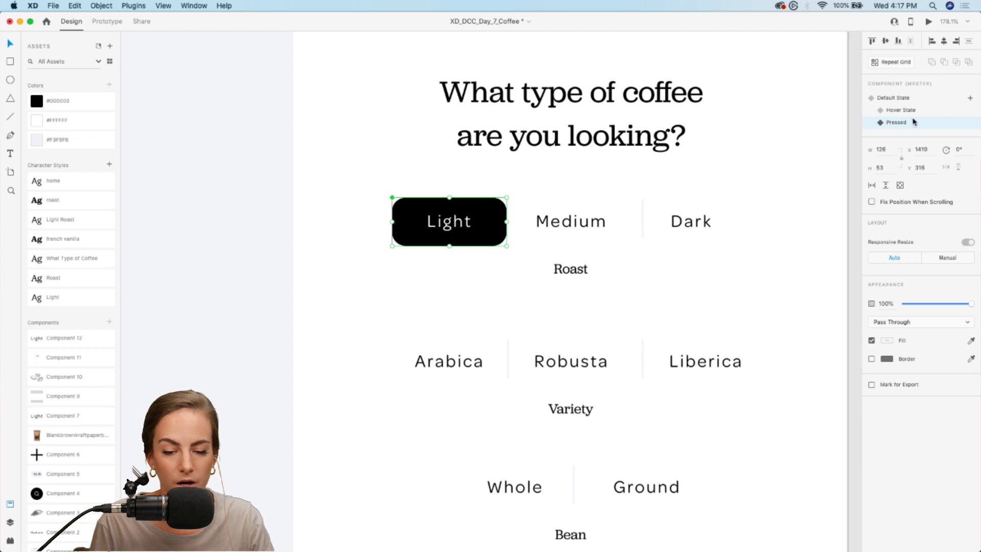
Return the Light component to its Default State and preview the Home – 2 artboard to test the option's hover response
{"action": "left_click", "coordinate": [893, 98]}
{"action": "scroll", "coordinate": [462, 195], "scroll_direction": "down", "scroll_amount": 5}
{"action": "scroll", "coordinate": [462, 196], "scroll_direction": "down", "scroll_amount": 5}
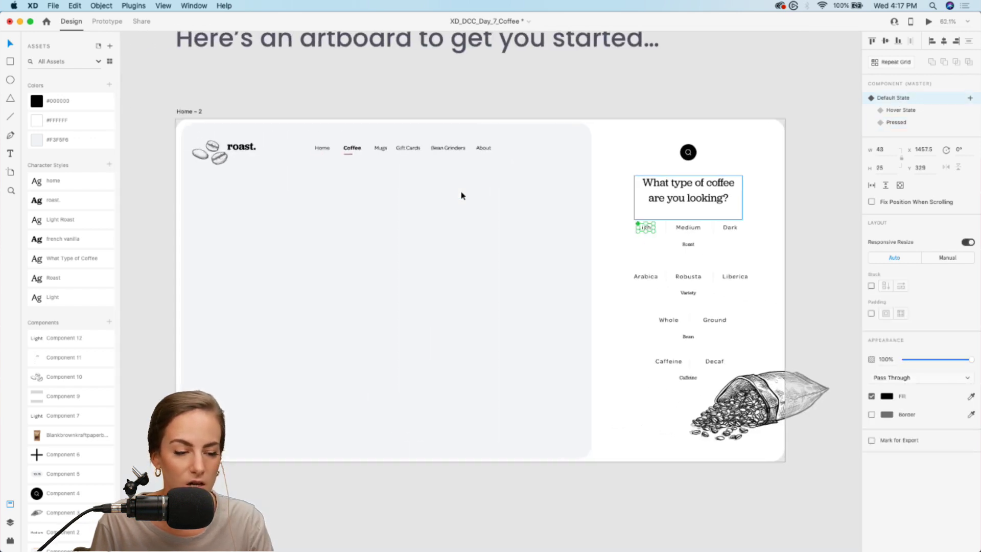
{"action": "scroll", "coordinate": [460, 193], "scroll_direction": "left", "scroll_amount": 3}
{"action": "left_click", "coordinate": [270, 118]}
{"action": "left_click", "coordinate": [106, 21]}
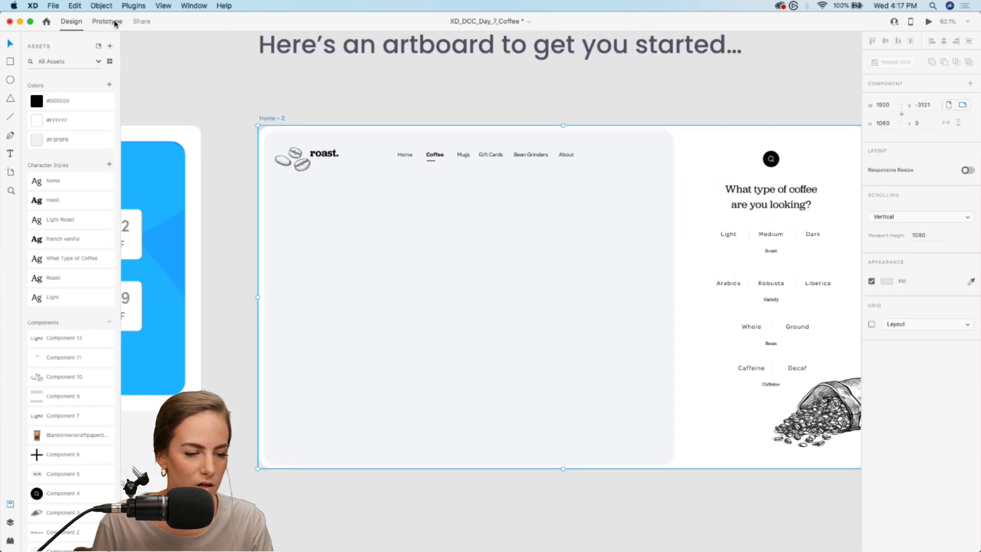
{"action": "scroll", "coordinate": [613, 186], "scroll_direction": "right", "scroll_amount": 3}
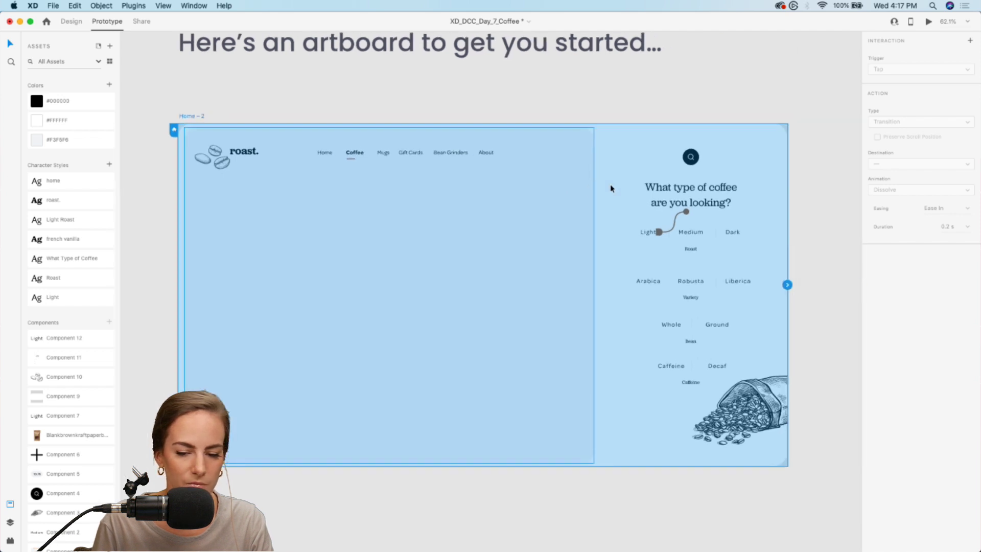
{"action": "left_click", "coordinate": [928, 21]}
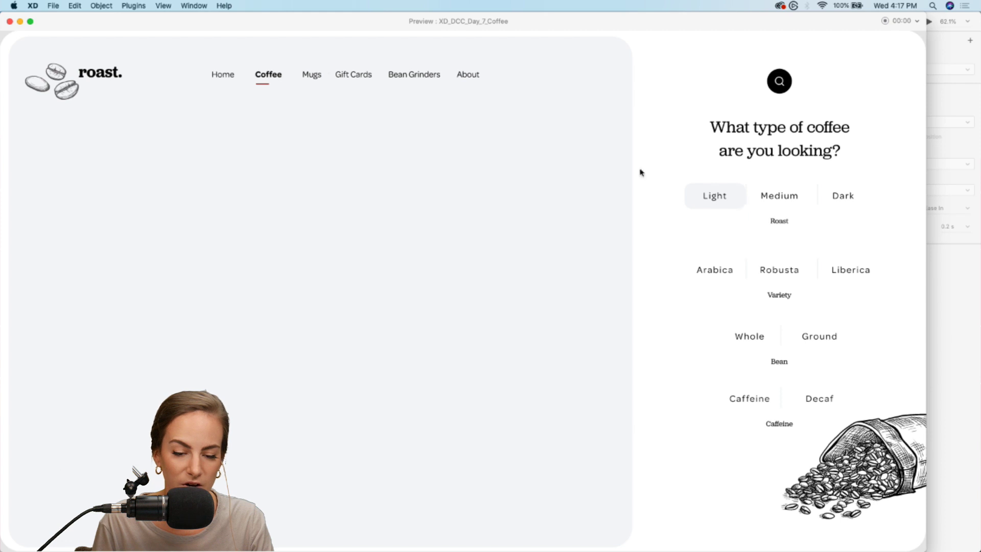
{"action": "left_click", "coordinate": [9, 21]}
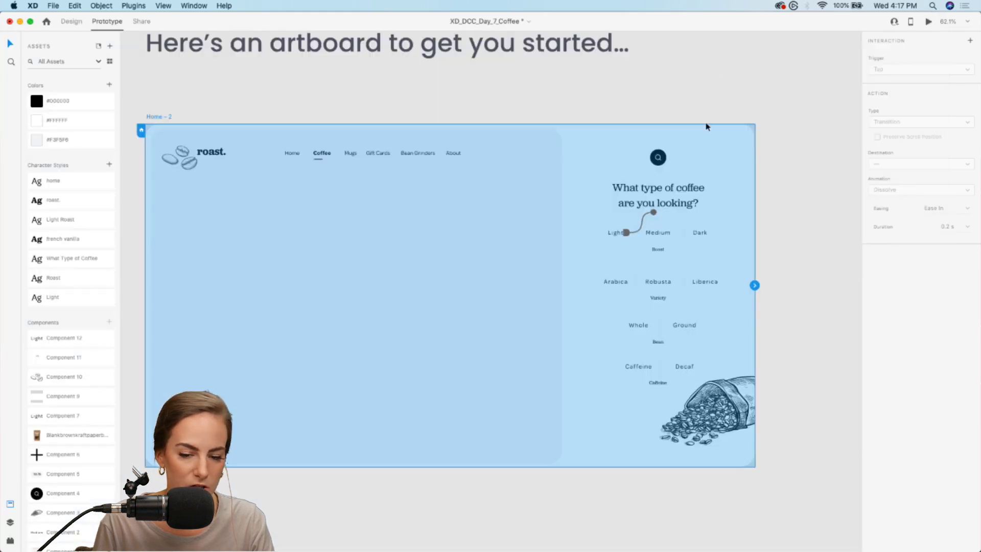
Add a Tap interaction to the Light component's Hover State, using Auto-Animate with Pressed as the destination
{"action": "scroll", "coordinate": [668, 219], "scroll_direction": "up", "scroll_amount": 5}
{"action": "left_click", "coordinate": [580, 249]}
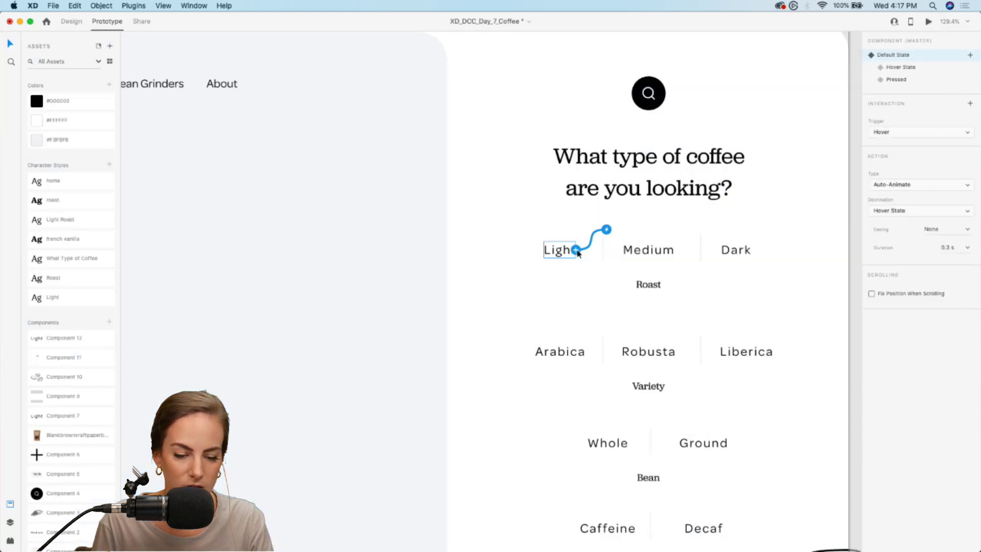
{"action": "left_click", "coordinate": [911, 71]}
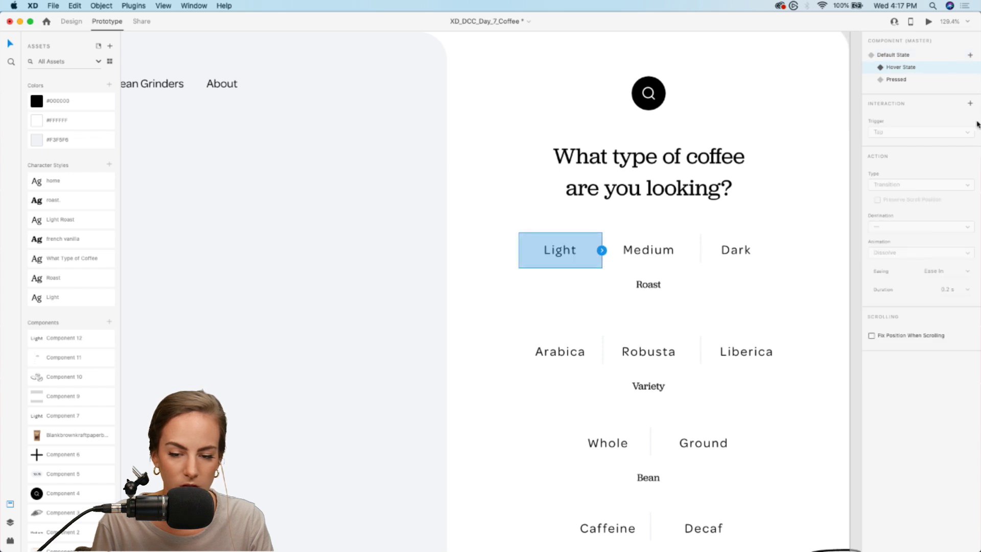
{"action": "left_click", "coordinate": [970, 104]}
{"action": "left_click", "coordinate": [893, 187]}
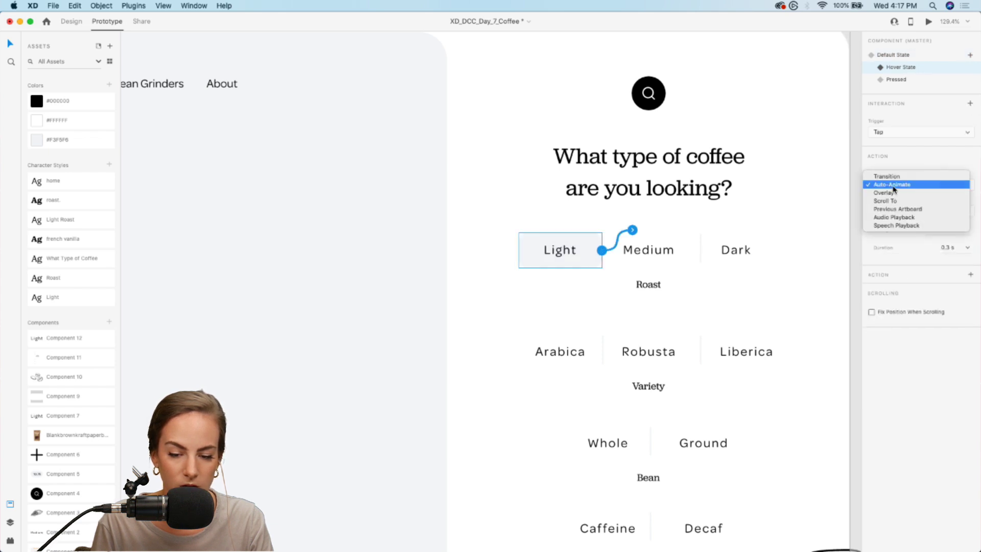
{"action": "left_click", "coordinate": [891, 177]}
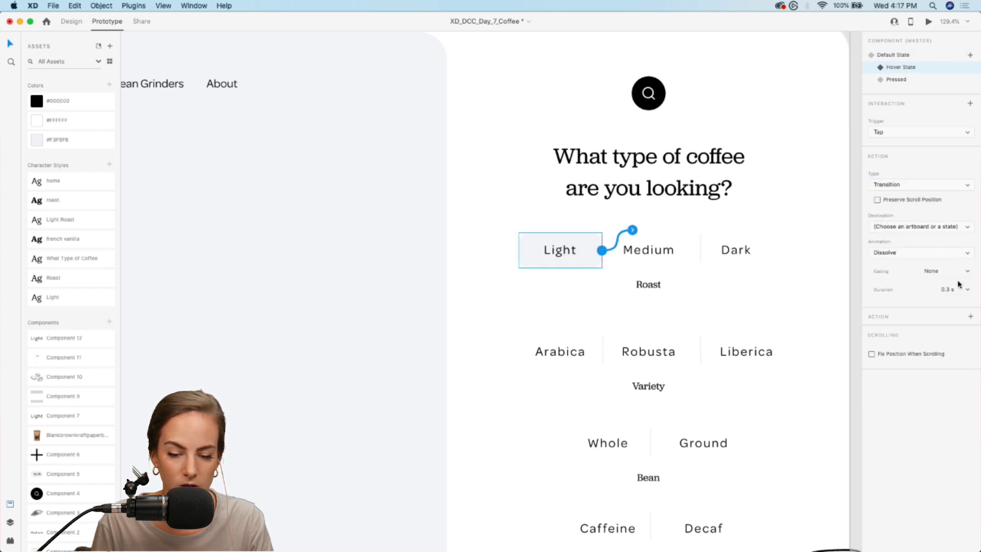
{"action": "left_click", "coordinate": [890, 230]}
{"action": "left_click", "coordinate": [891, 238]}
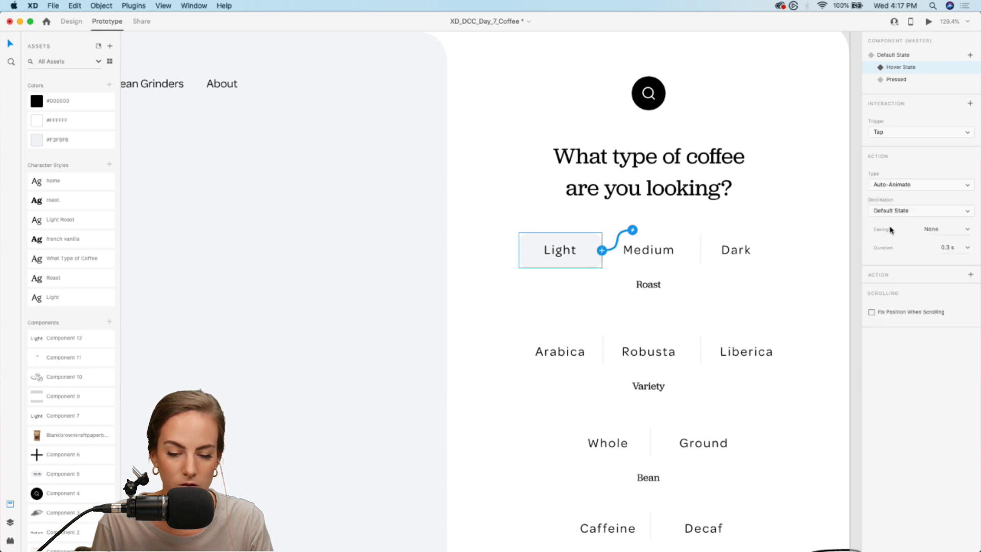
{"action": "left_click", "coordinate": [887, 212]}
{"action": "left_click", "coordinate": [888, 220]}
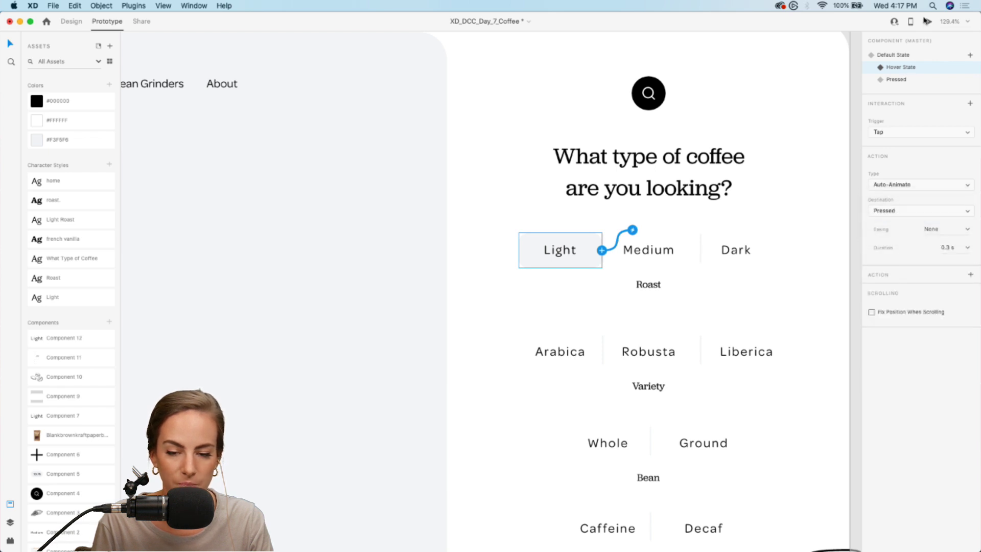
Preview the prototype again and test toggling the Light option's pressed state, then return to the artboard
{"action": "left_click", "coordinate": [926, 21]}
{"action": "left_click", "coordinate": [722, 199]}
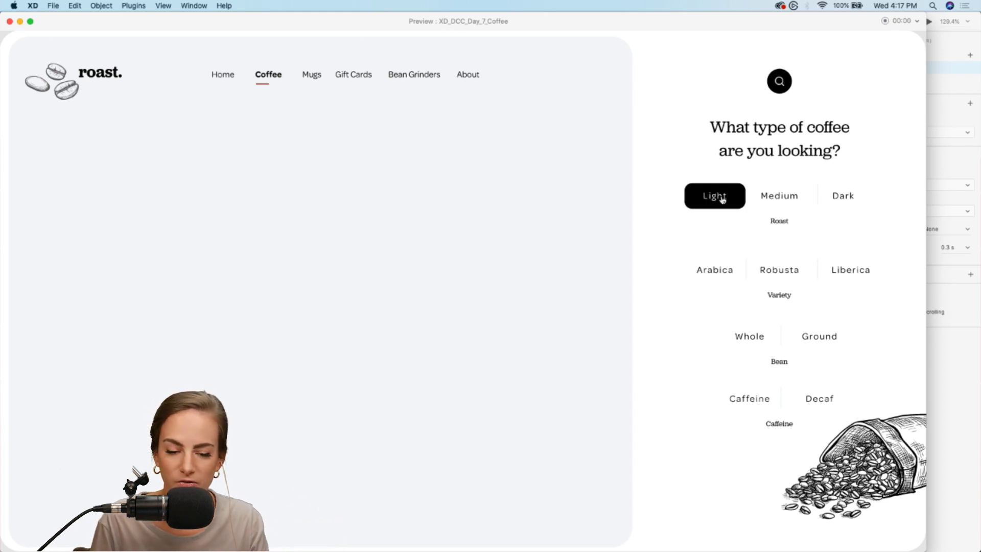
{"action": "left_click", "coordinate": [705, 195]}
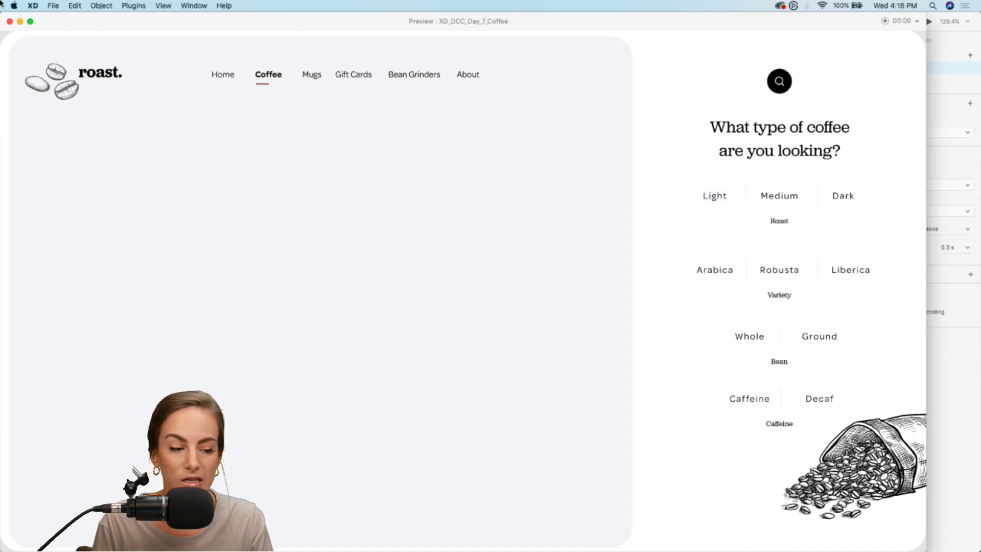
{"action": "left_click", "coordinate": [10, 21]}
{"action": "key", "text": "super+0"}
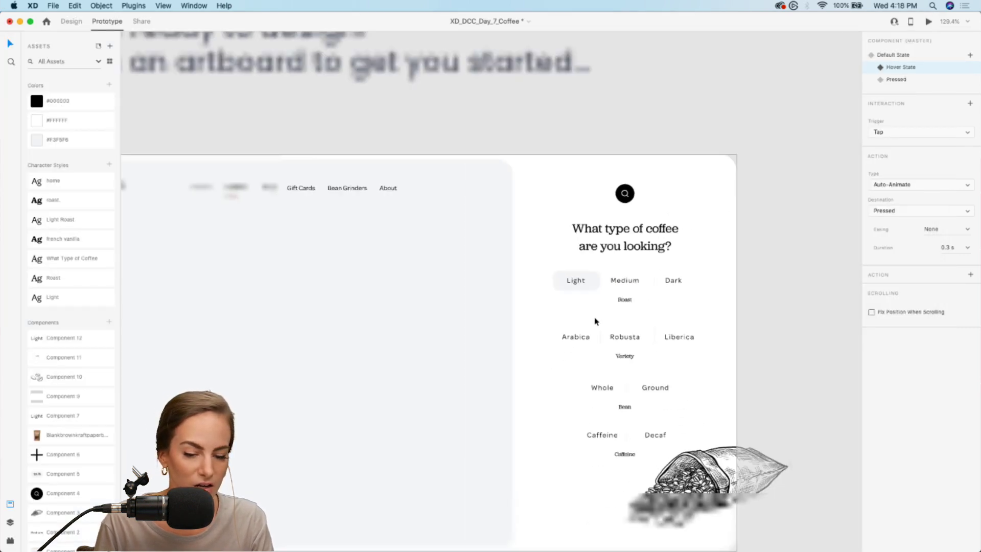
{"action": "left_click", "coordinate": [803, 102]}
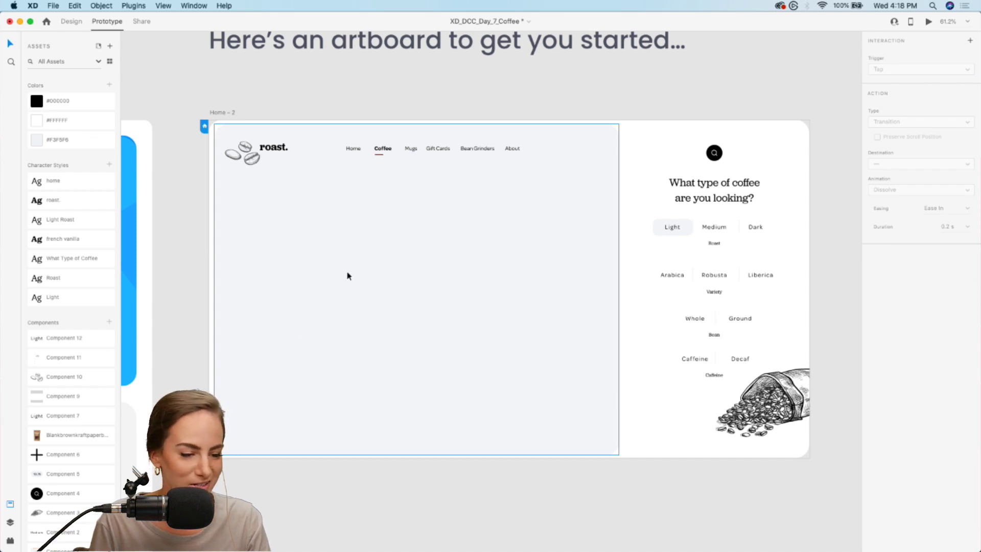
In Design mode, place the white card, Component 9, on the grey area below the logo and navigation
{"action": "scroll", "coordinate": [347, 276], "scroll_direction": "up", "scroll_amount": 3}
{"action": "left_click", "coordinate": [70, 22]}
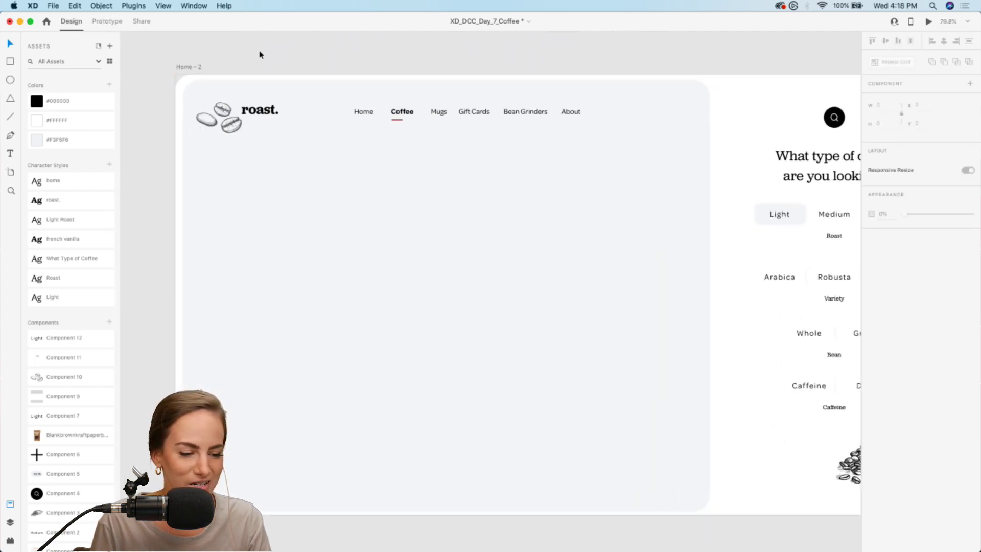
{"action": "scroll", "coordinate": [260, 55], "scroll_direction": "left", "scroll_amount": 2}
{"action": "scroll", "coordinate": [97, 473], "scroll_direction": "down", "scroll_amount": 2}
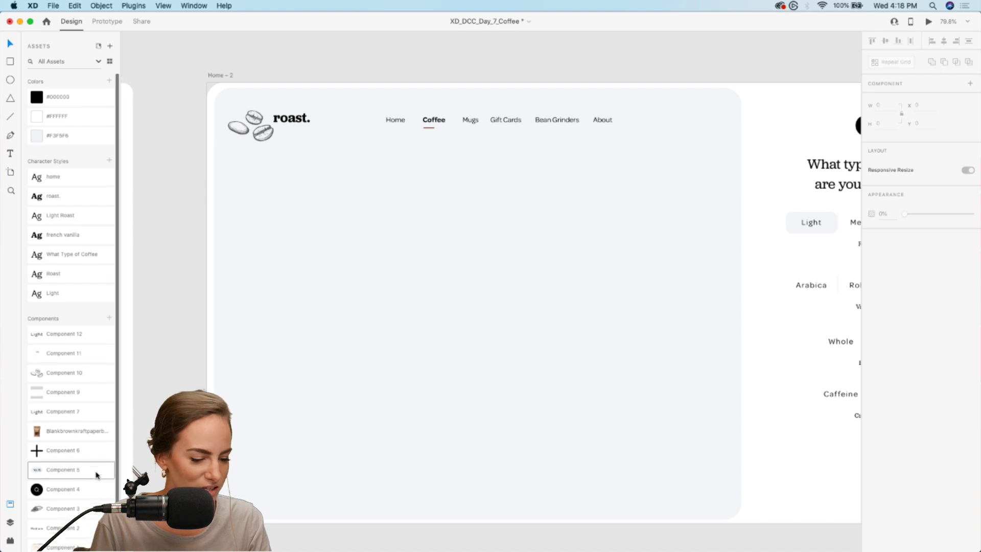
{"action": "left_click_drag", "start_coordinate": [55, 396], "coordinate": [363, 213]}
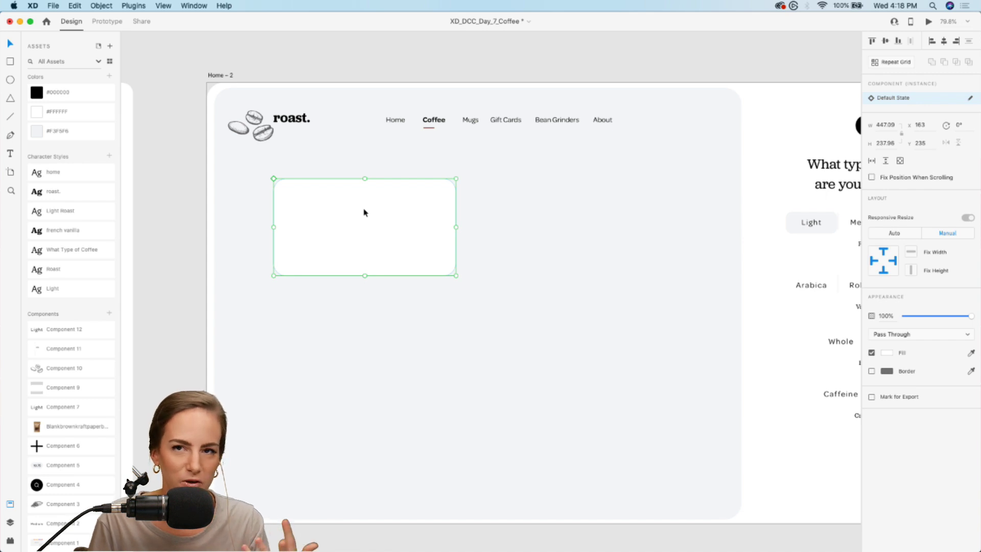
Place the kraft coffee bag component over the left part of the white card and shift both slightly down
{"action": "left_click_drag", "start_coordinate": [109, 422], "coordinate": [328, 205]}
{"action": "left_click", "coordinate": [416, 208], "text": "shift"}
{"action": "left_click_drag", "start_coordinate": [418, 207], "coordinate": [418, 228]}
{"action": "left_click", "coordinate": [458, 59]}
{"action": "scroll", "coordinate": [458, 59], "scroll_direction": "right", "scroll_amount": 4}
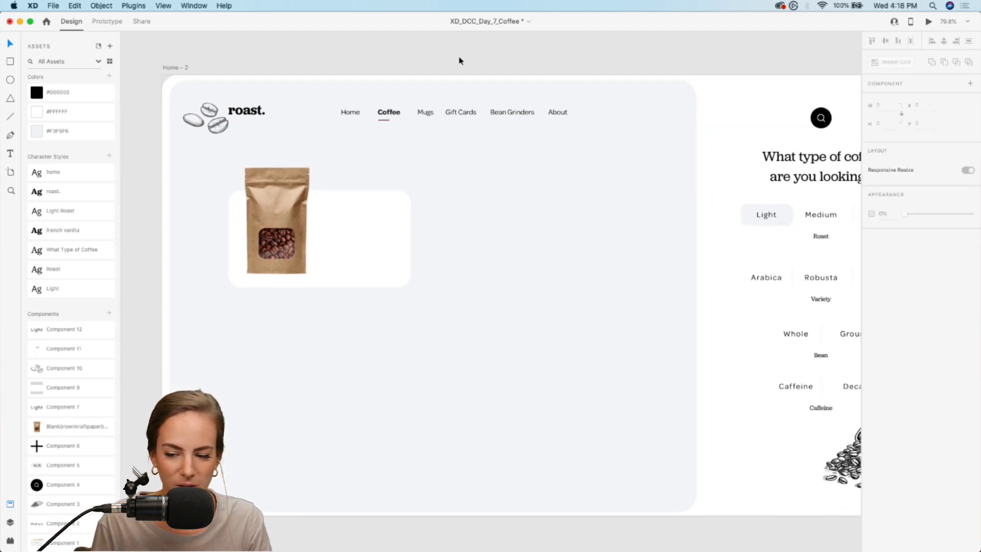
Place the 10.75 price tag, Component 5, in the upper-right corner of the white card
{"action": "scroll", "coordinate": [345, 219], "scroll_direction": "up", "scroll_amount": 5}
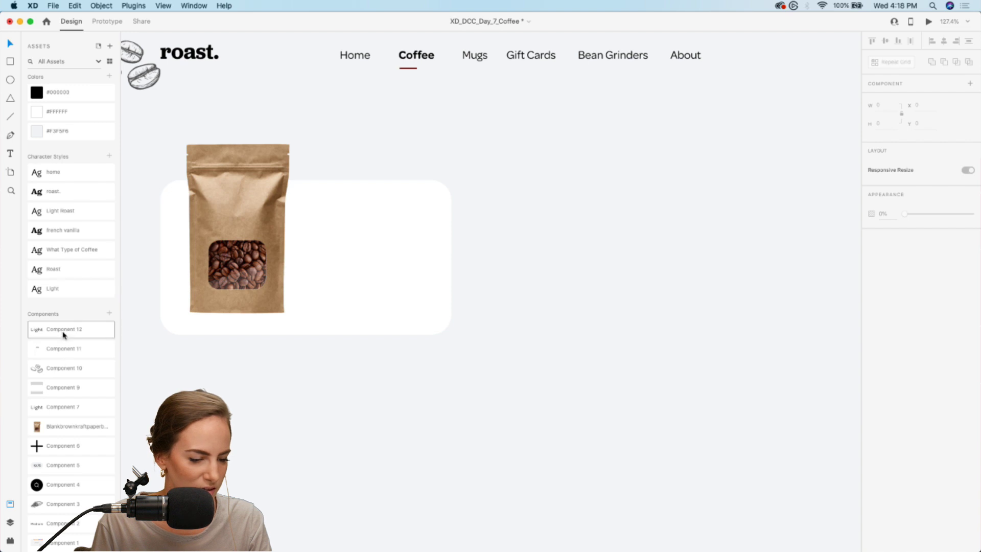
{"action": "left_click_drag", "start_coordinate": [56, 349], "coordinate": [81, 351]}
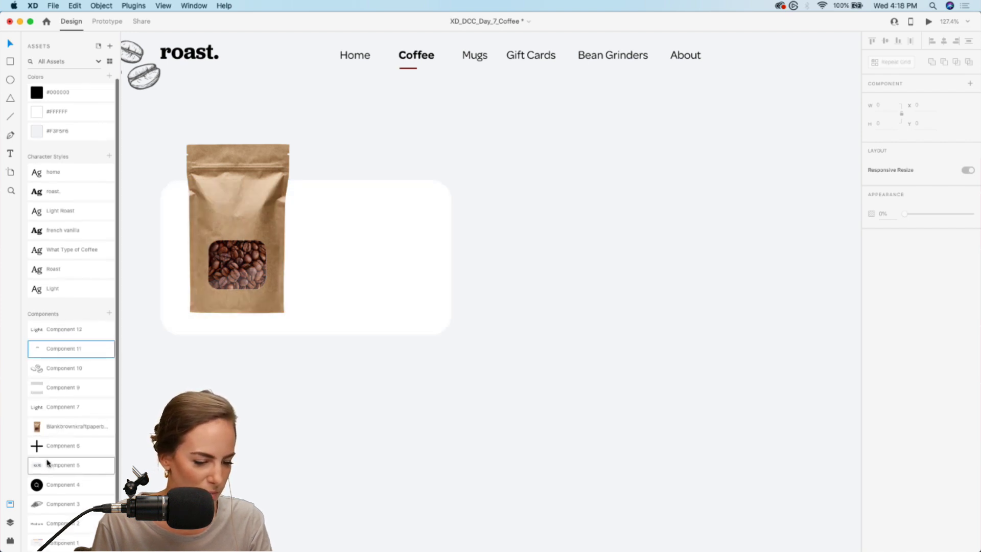
{"action": "left_click_drag", "start_coordinate": [56, 465], "coordinate": [401, 211]}
{"action": "left_click", "coordinate": [542, 242]}
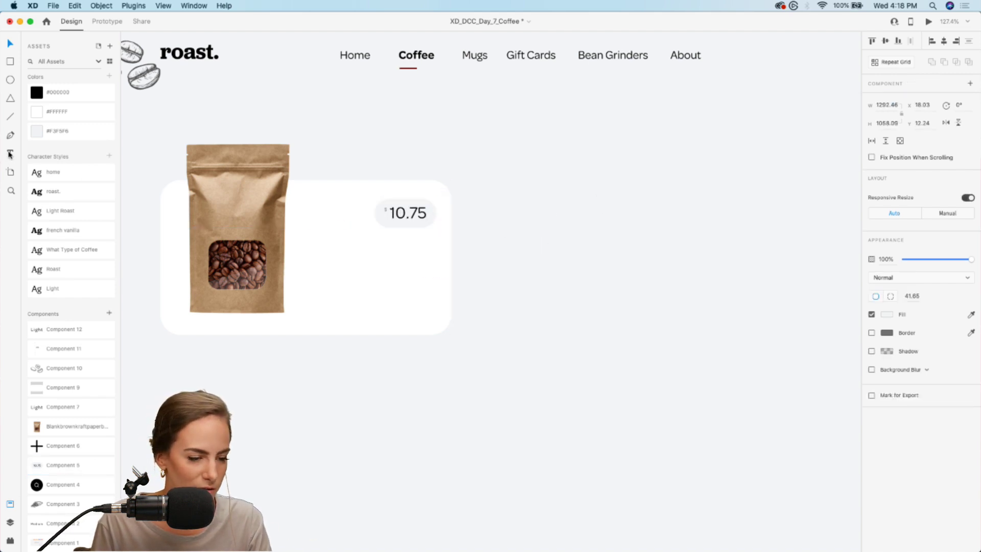
Add a two-line "French Vanilla" text beside the card, apply the french vanilla character style and align it left
{"action": "left_click_drag", "start_coordinate": [509, 220], "coordinate": [707, 326]}
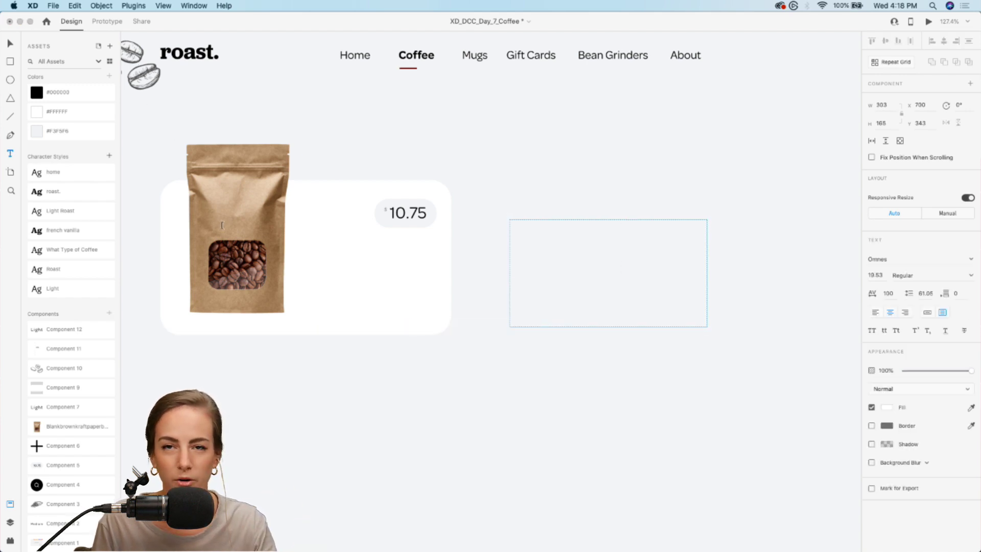
{"action": "type", "text": "Fla"}
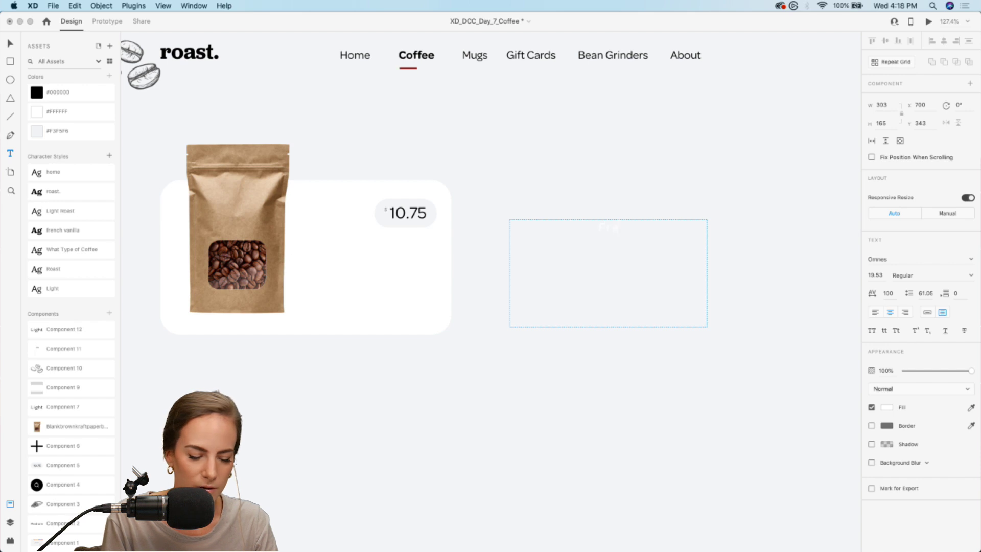
{"action": "type", "text": "or"}
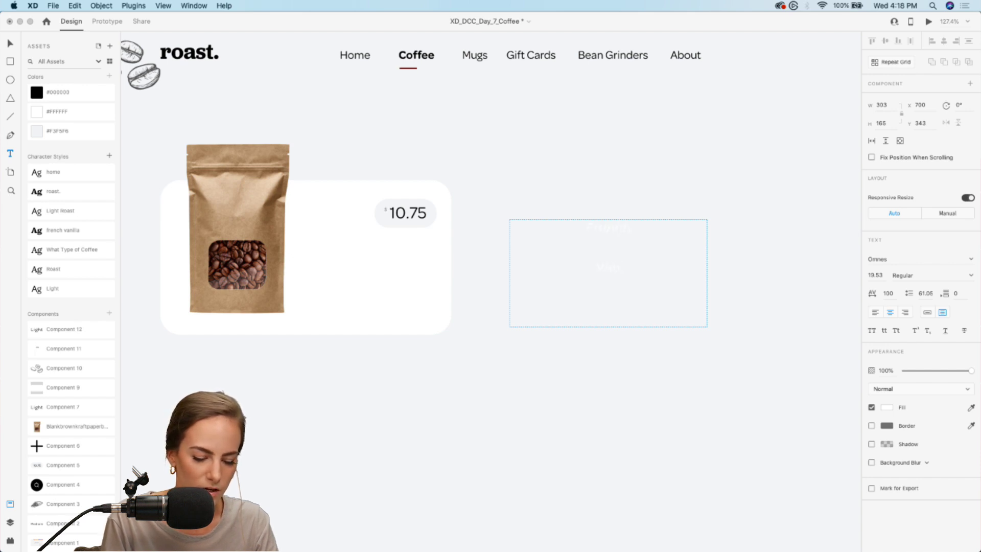
{"action": "type", "text": "lla"}
{"action": "key", "text": "Escape"}
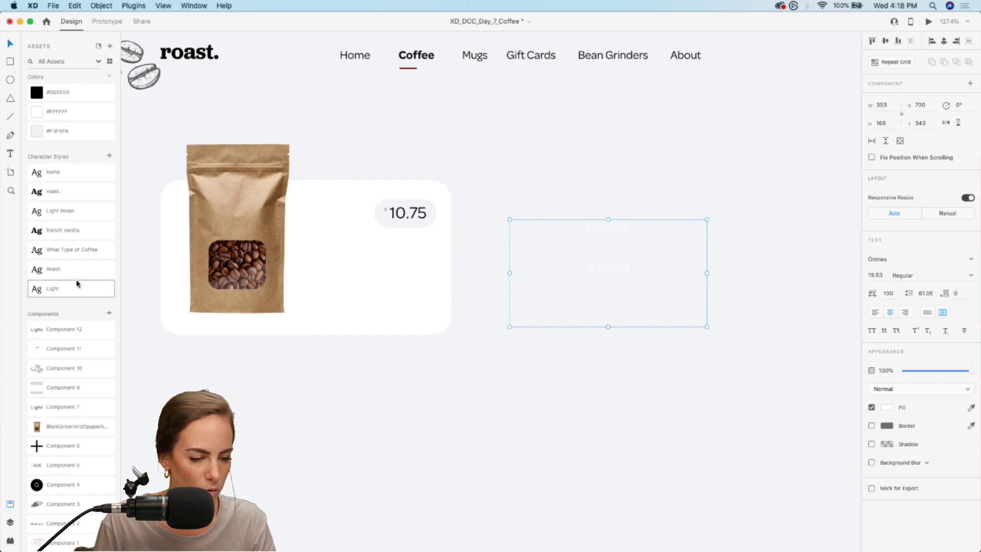
{"action": "left_click", "coordinate": [42, 230]}
{"action": "left_click", "coordinate": [875, 311]}
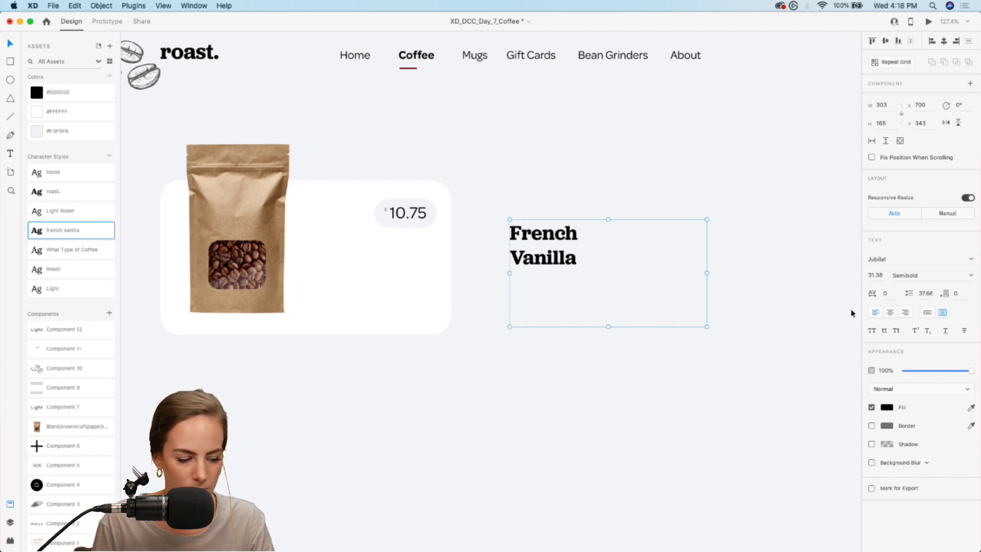
Move the French Vanilla text onto the card beside the bag and shrink its text box to about 127 × 81
{"action": "left_click_drag", "start_coordinate": [556, 239], "coordinate": [354, 256]}
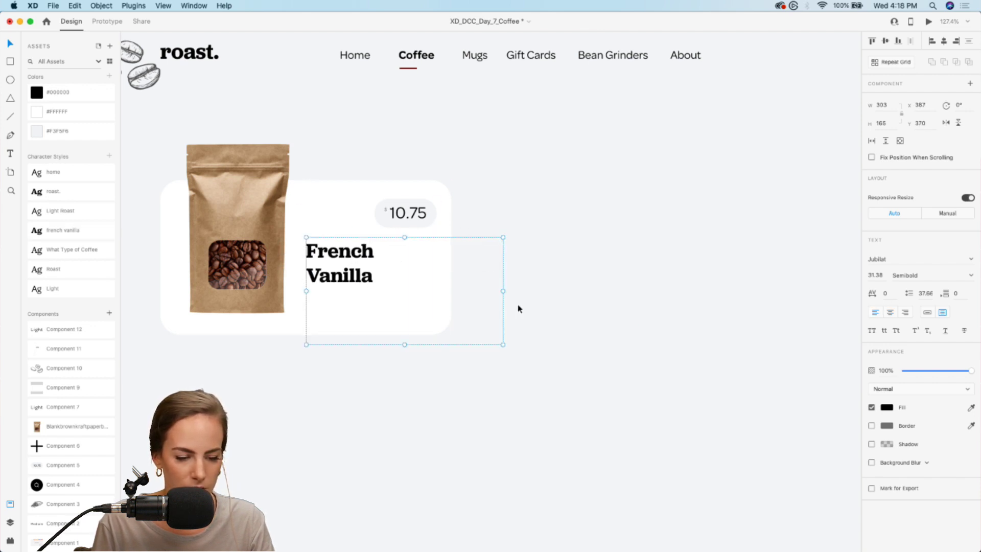
{"action": "left_click_drag", "start_coordinate": [501, 349], "coordinate": [339, 291]}
{"action": "key", "text": "ctrl+z"}
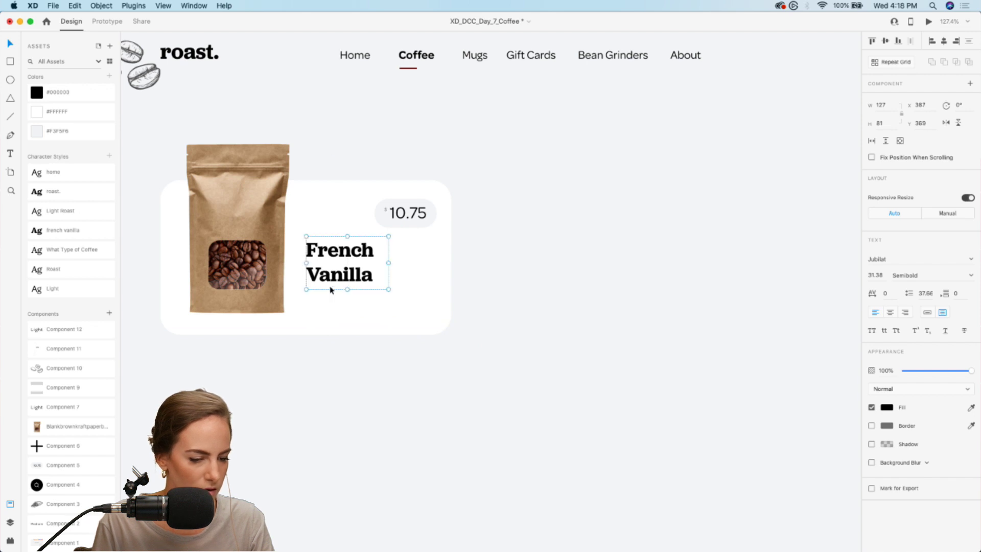
Add a text box reading "Light Roast", about 166 × 85, near the card's lower-right corner
{"action": "left_click", "coordinate": [11, 154]}
{"action": "left_click_drag", "start_coordinate": [426, 314], "coordinate": [535, 369]}
{"action": "type", "text": "Li"}
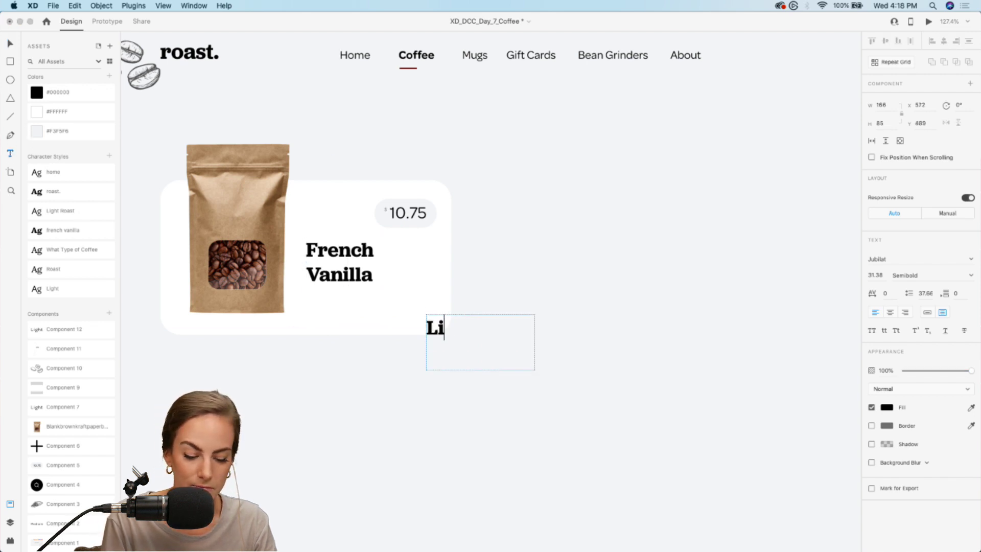
{"action": "type", "text": "ght Roast"}
{"action": "key", "text": "Escape"}
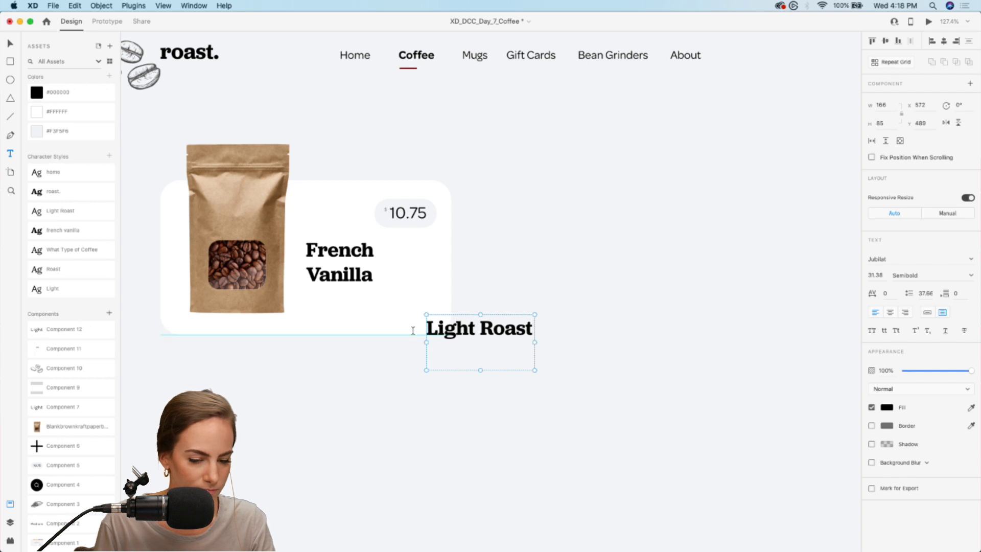
Apply the Light Roast character style to the new text and place it below French Vanilla with auto width
{"action": "left_click", "coordinate": [60, 211]}
{"action": "left_click_drag", "start_coordinate": [444, 330], "coordinate": [333, 315]}
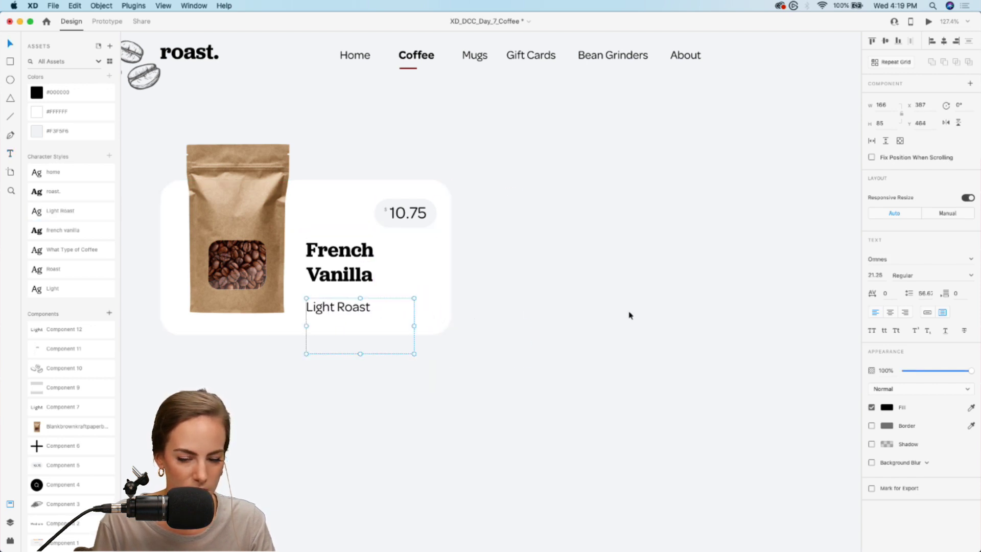
{"action": "left_click", "coordinate": [927, 310]}
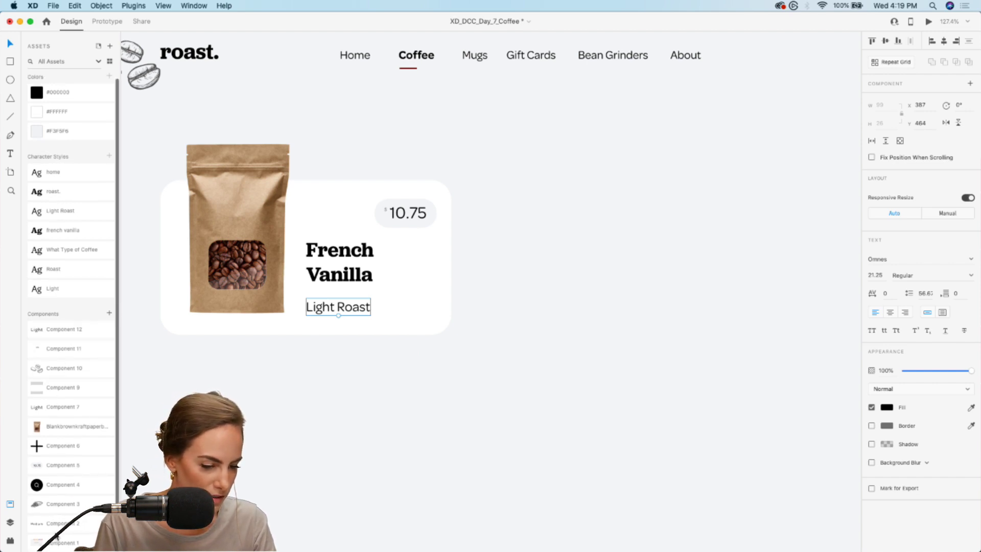
Place the plus icon, Component 6, in the card's lower-right corner, level with the Light Roast text
{"action": "left_click_drag", "start_coordinate": [52, 452], "coordinate": [422, 306]}
{"action": "left_click", "coordinate": [360, 308], "text": "shift"}
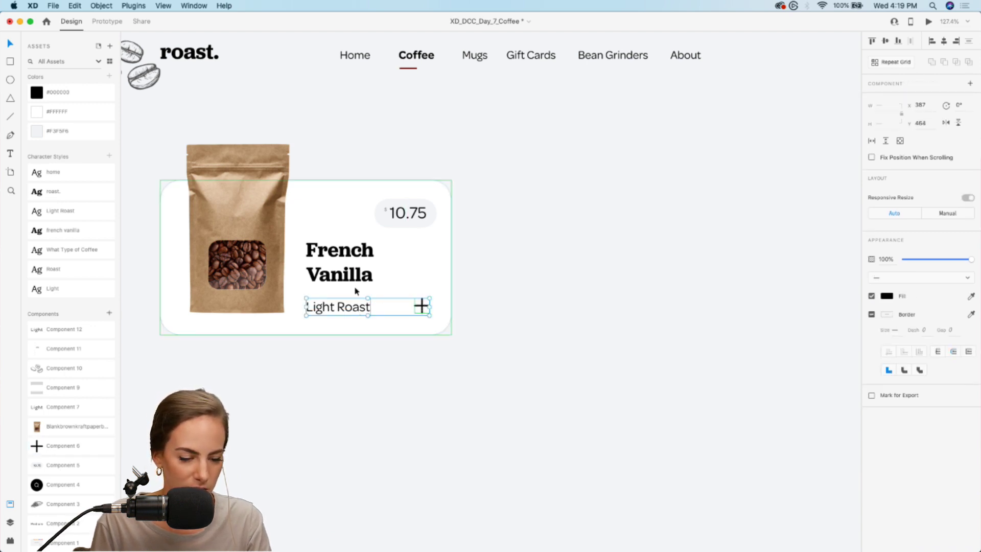
{"action": "left_click", "coordinate": [385, 254], "text": "shift"}
{"action": "left_click", "coordinate": [254, 229]}
{"action": "left_click", "coordinate": [521, 136]}
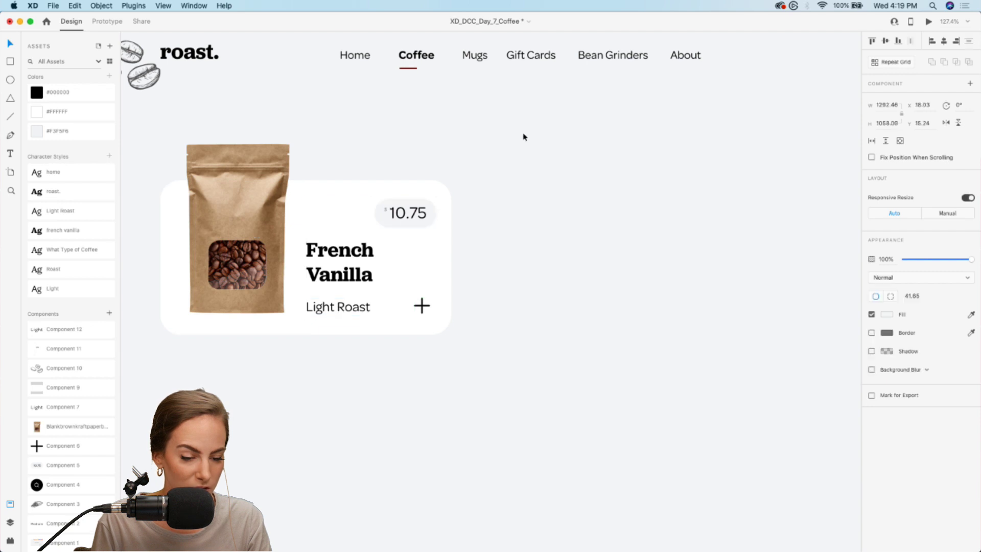
Enlarge the dollar sign in the card's price pill to font size 14 and reposition it beside the 10.75 price
{"action": "scroll", "coordinate": [413, 177], "scroll_direction": "up", "scroll_amount": 5}
{"action": "scroll", "coordinate": [356, 243], "scroll_direction": "up", "scroll_amount": 3}
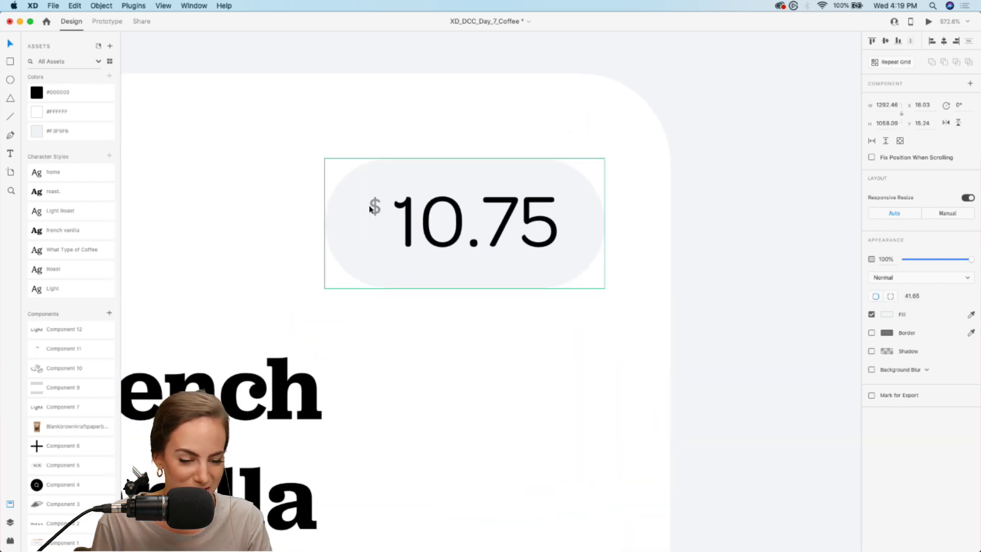
{"action": "double_click", "coordinate": [374, 206]}
{"action": "left_click", "coordinate": [376, 214]}
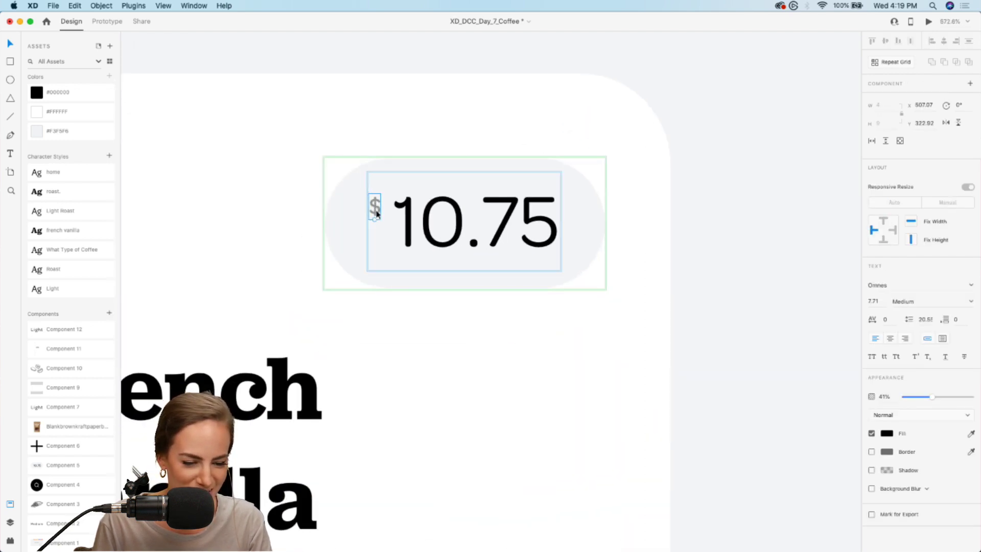
{"action": "left_click_drag", "start_coordinate": [374, 219], "coordinate": [377, 213]}
{"action": "scroll", "coordinate": [377, 213], "scroll_direction": "down", "scroll_amount": 3}
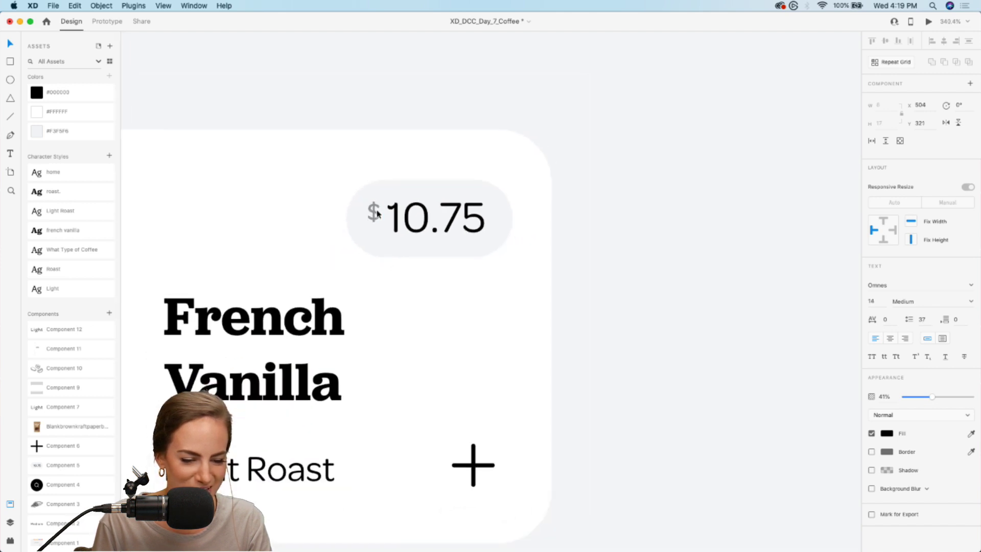
{"action": "key", "text": "Escape"}
{"action": "scroll", "coordinate": [657, 225], "scroll_direction": "down", "scroll_amount": 5}
Group the price pill, French Vanilla text, Light Roast text, plus icon, coffee bag and white card background
{"action": "left_click", "coordinate": [548, 239]}
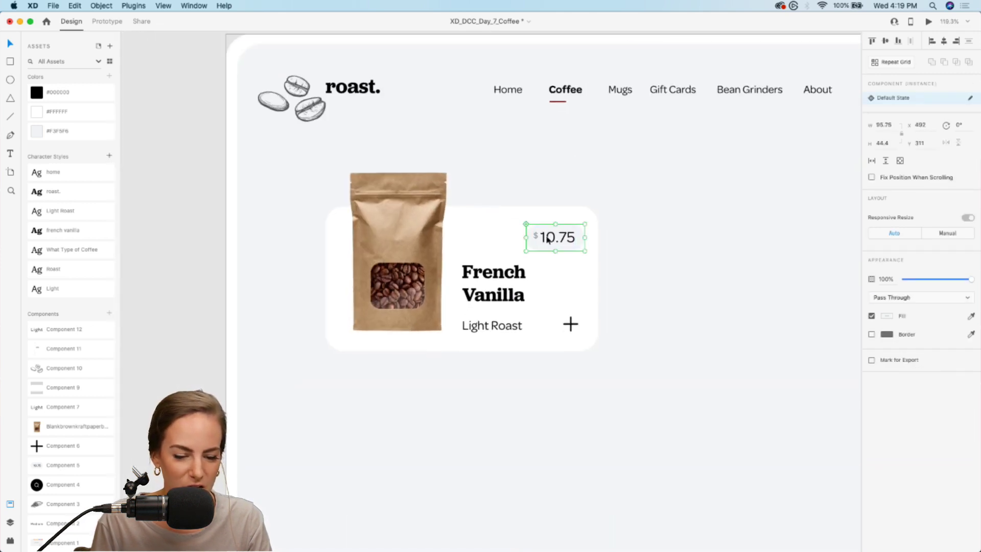
{"action": "left_click", "coordinate": [510, 280], "text": "shift"}
{"action": "left_click", "coordinate": [502, 327], "text": "shift"}
{"action": "left_click", "coordinate": [570, 325], "text": "shift"}
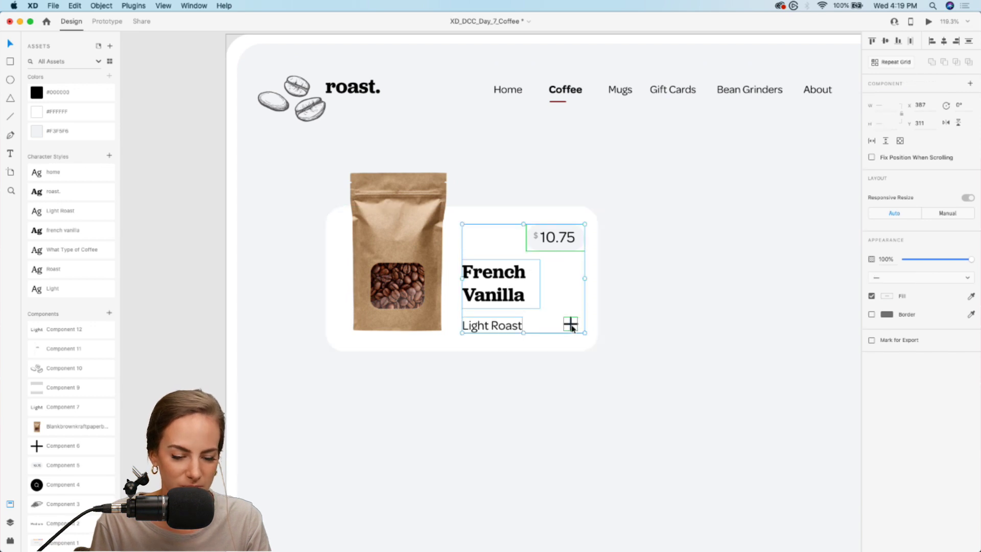
{"action": "left_click", "coordinate": [398, 240], "text": "shift"}
{"action": "left_click", "coordinate": [483, 209], "text": "shift"}
{"action": "key", "text": "super+g"}
Turn the card group into a two-column repeat grid about 1683 high, extending past the artboard's bottom, and widen the column gap slightly
{"action": "scroll", "coordinate": [488, 220], "scroll_direction": "down", "scroll_amount": 2}
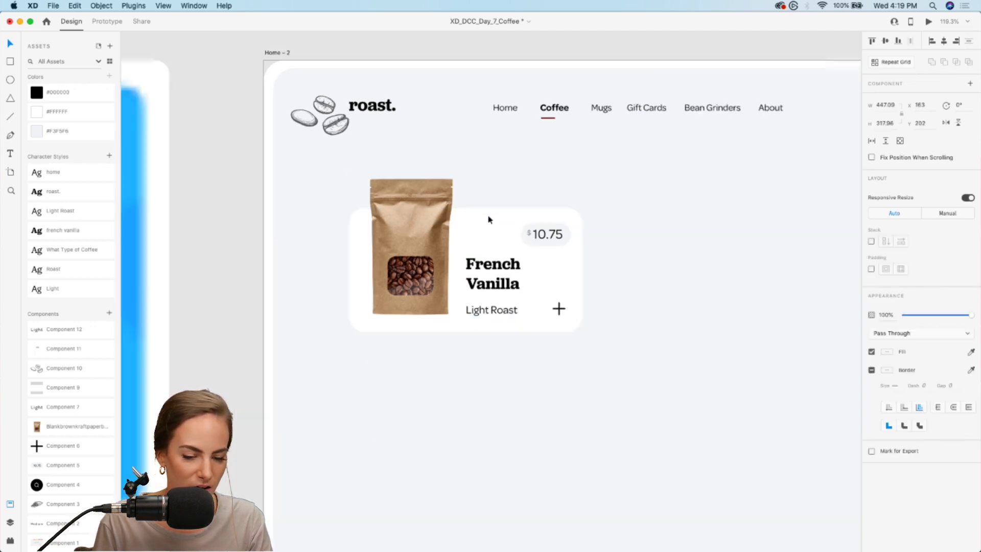
{"action": "scroll", "coordinate": [488, 219], "scroll_direction": "down", "scroll_amount": 4}
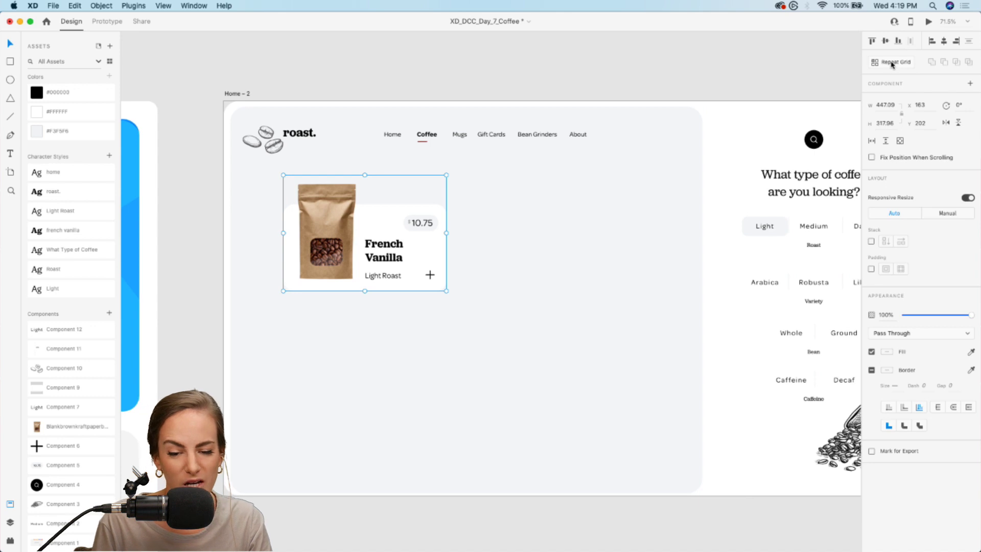
{"action": "left_click", "coordinate": [891, 64]}
{"action": "left_click_drag", "start_coordinate": [448, 233], "coordinate": [624, 233]}
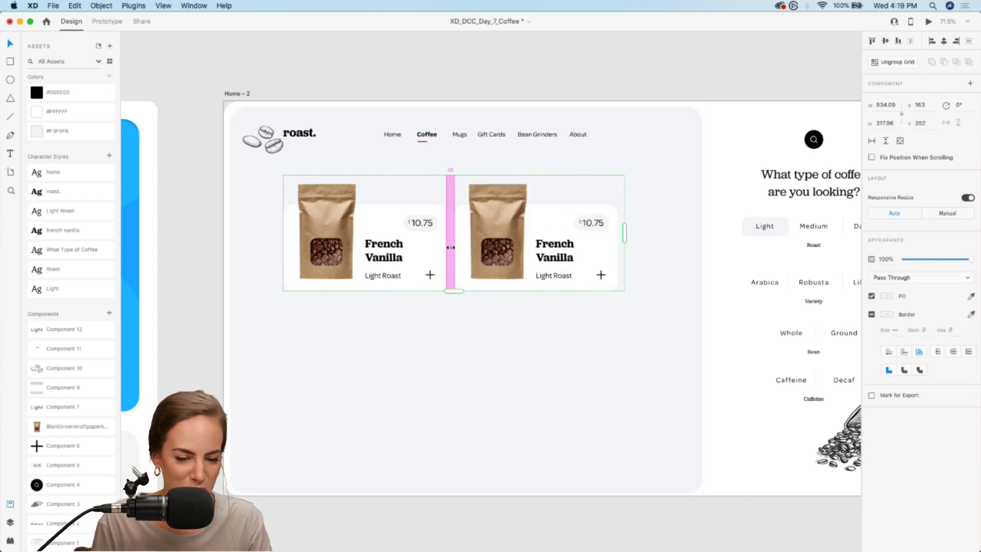
{"action": "left_click_drag", "start_coordinate": [450, 247], "coordinate": [453, 247]}
{"action": "left_click_drag", "start_coordinate": [454, 290], "coordinate": [444, 363]}
{"action": "scroll", "coordinate": [723, 306], "scroll_direction": "up", "scroll_amount": 10}
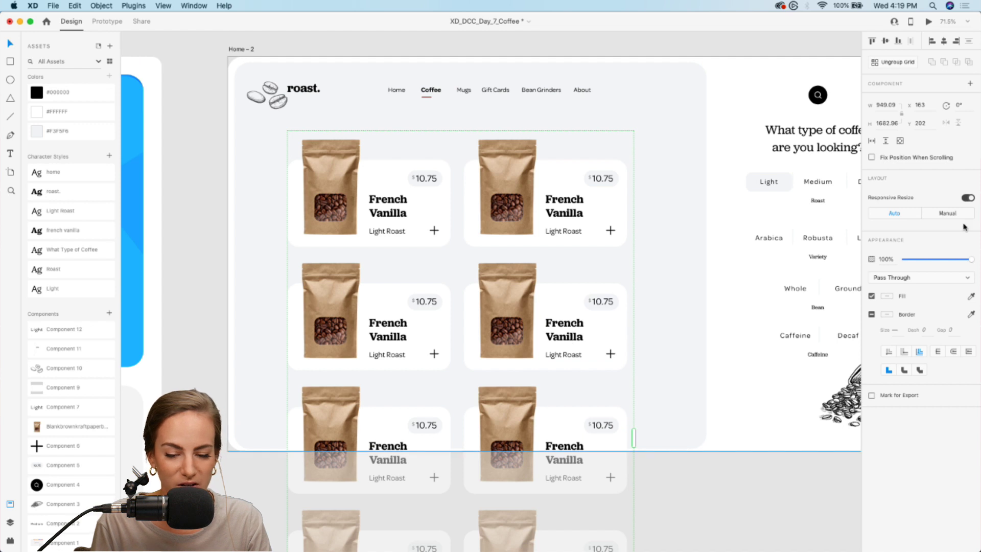
Make the card grid scroll vertically and shorten its scroll area to 871.96 high, level with the grey panel's bottom edge
{"action": "left_click", "coordinate": [886, 143]}
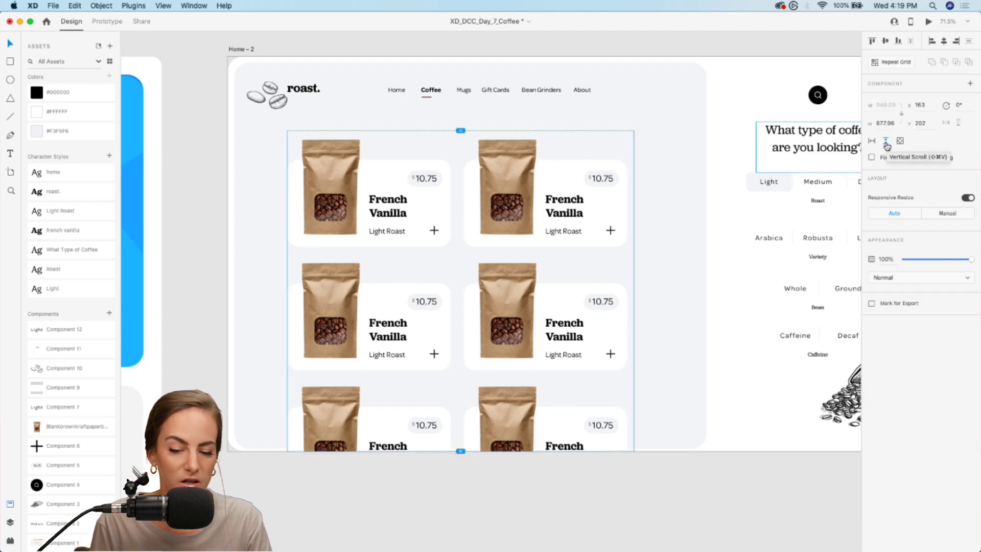
{"action": "scroll", "coordinate": [458, 454], "scroll_direction": "up", "scroll_amount": 8}
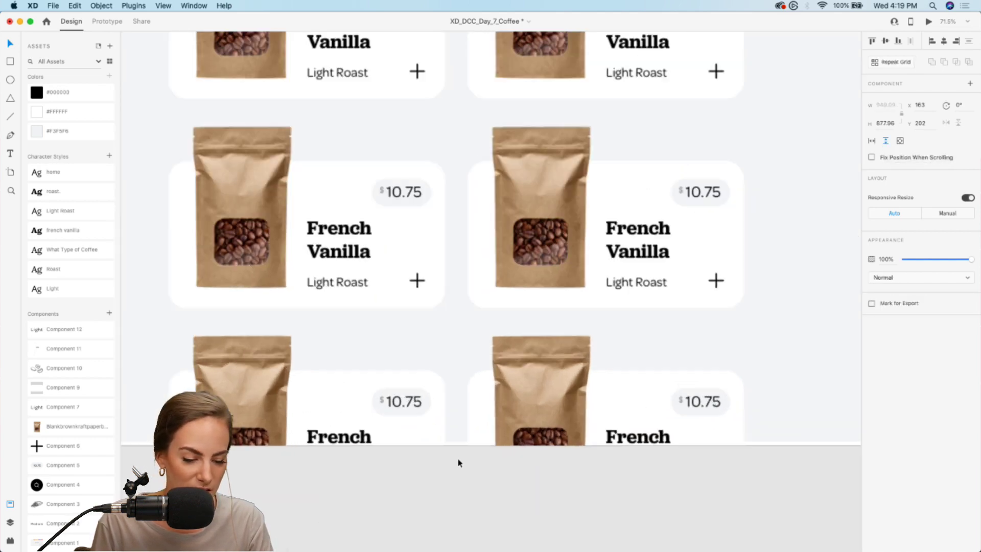
{"action": "scroll", "coordinate": [462, 442], "scroll_direction": "down", "scroll_amount": 3}
{"action": "scroll", "coordinate": [462, 441], "scroll_direction": "left", "scroll_amount": 8}
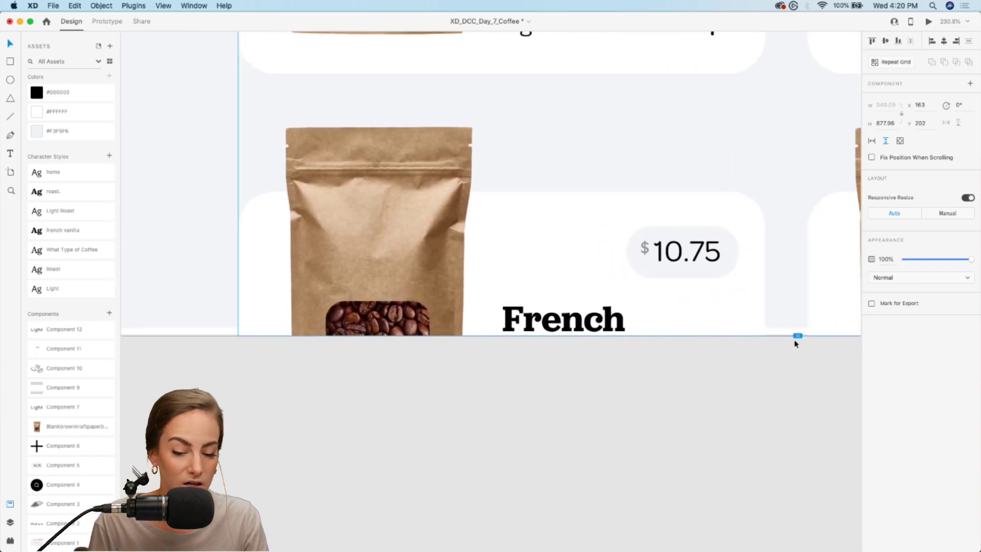
{"action": "left_click_drag", "start_coordinate": [797, 335], "coordinate": [797, 328]}
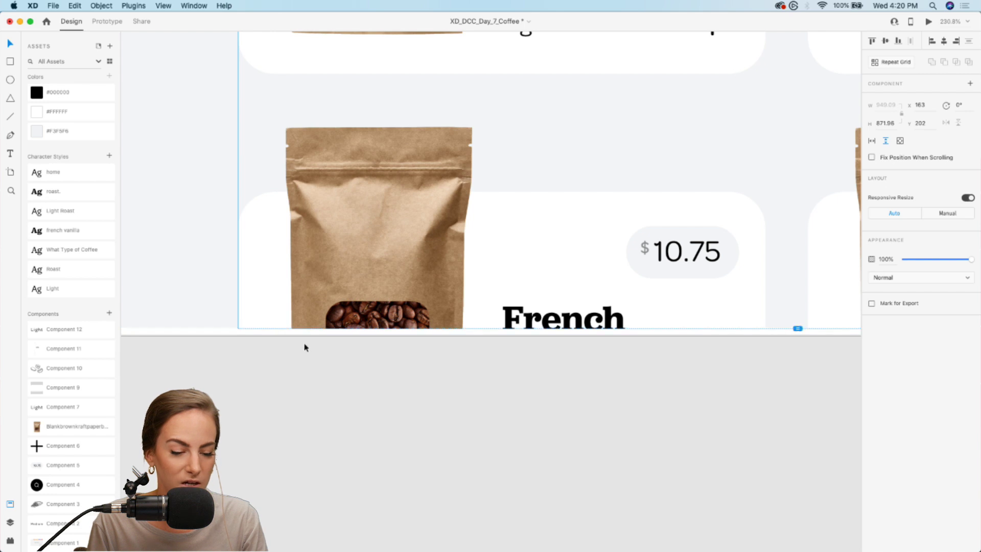
Place Component 11, the 03 page indicator, on the grey panel between the cards and the panel's right edge
{"action": "scroll", "coordinate": [492, 355], "scroll_direction": "down", "scroll_amount": 10}
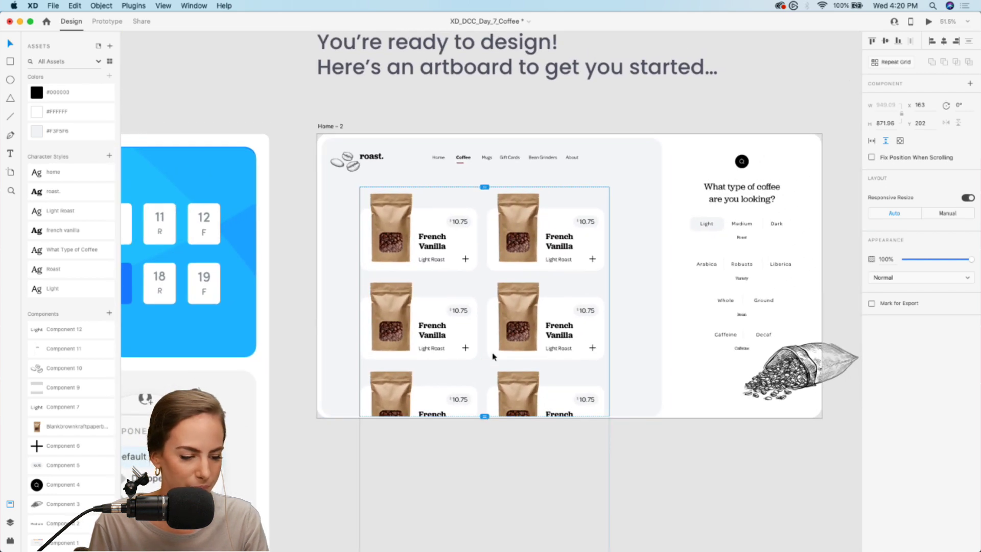
{"action": "scroll", "coordinate": [490, 352], "scroll_direction": "up", "scroll_amount": 4}
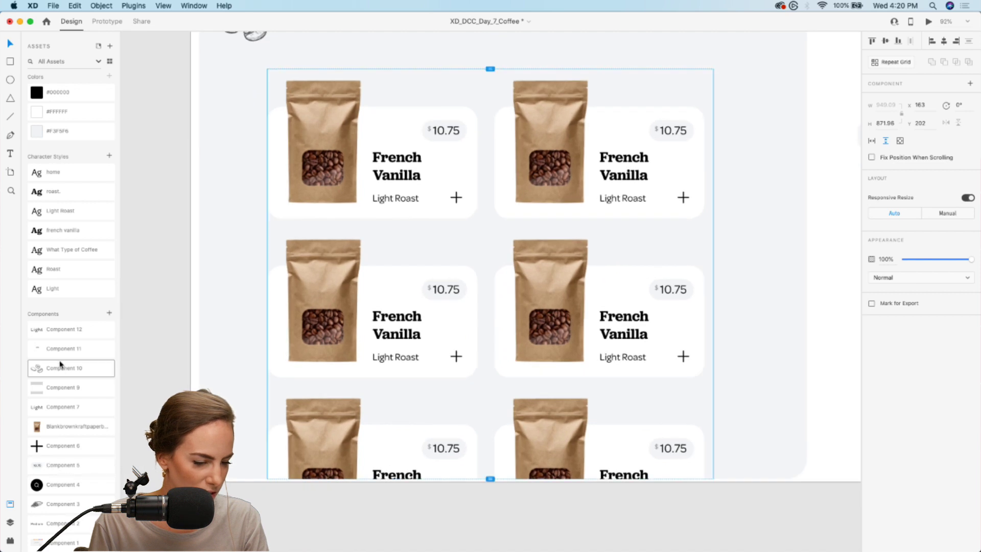
{"action": "left_click_drag", "start_coordinate": [56, 348], "coordinate": [775, 220]}
{"action": "scroll", "coordinate": [775, 220], "scroll_direction": "down", "scroll_amount": 5}
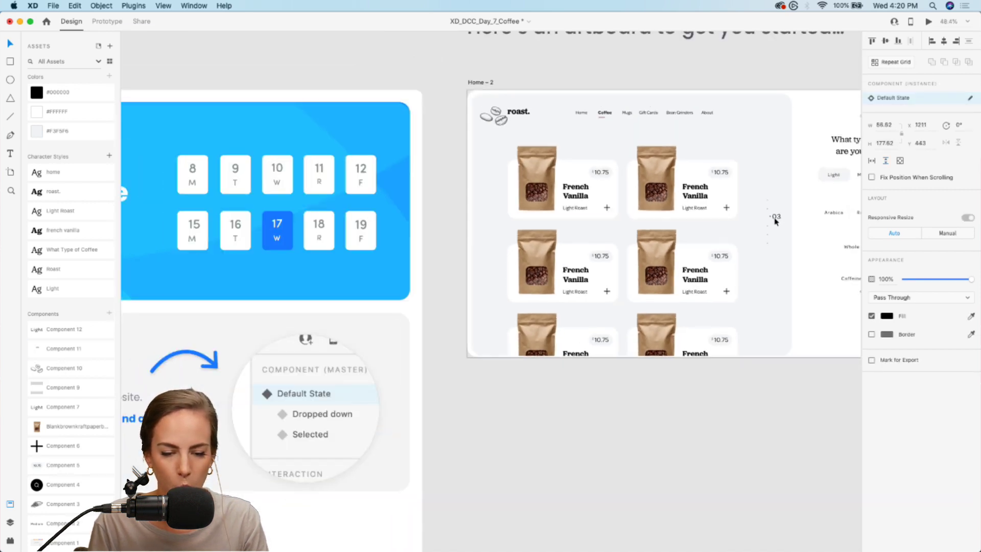
{"action": "scroll", "coordinate": [774, 220], "scroll_direction": "right", "scroll_amount": 3}
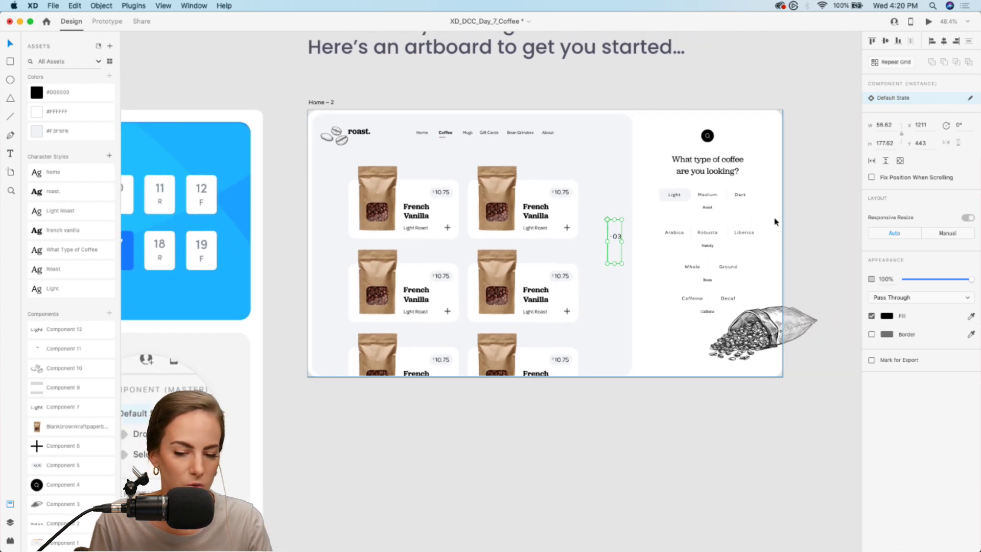
{"action": "left_click_drag", "start_coordinate": [615, 241], "coordinate": [614, 246]}
{"action": "left_click", "coordinate": [821, 175]}
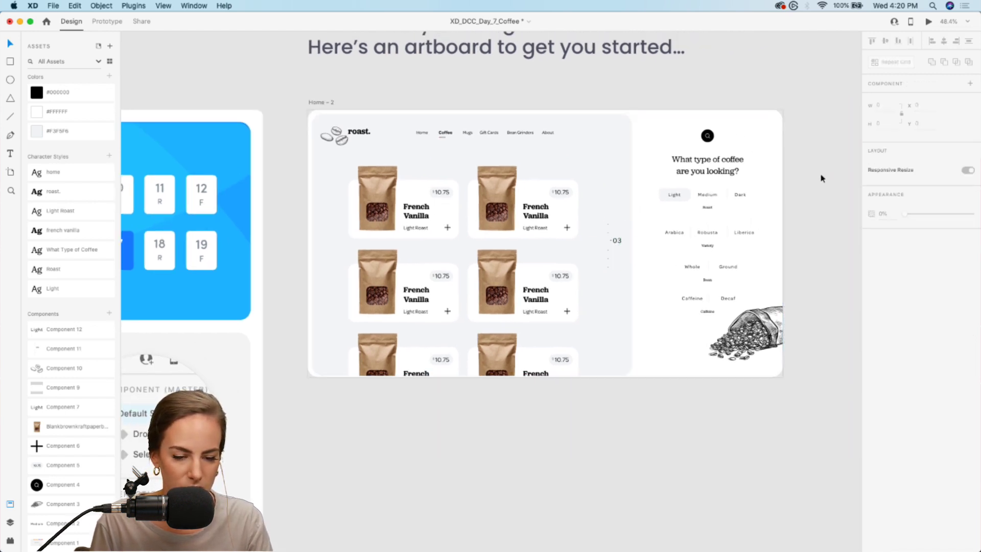
Preview the Home – 2 artboard and check the vertical scrolling of the coffee cards
{"action": "scroll", "coordinate": [670, 169], "scroll_direction": "up", "scroll_amount": 3}
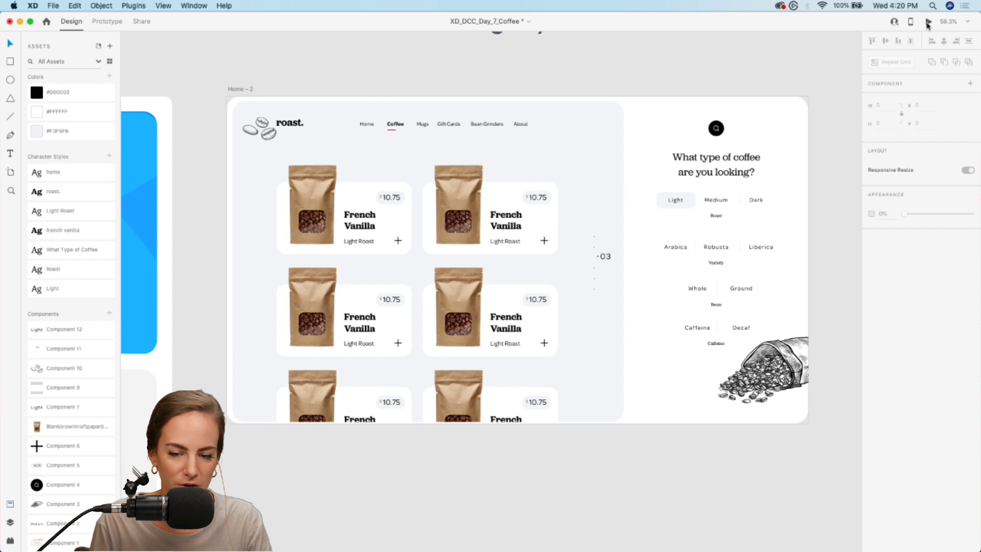
{"action": "left_click", "coordinate": [928, 23]}
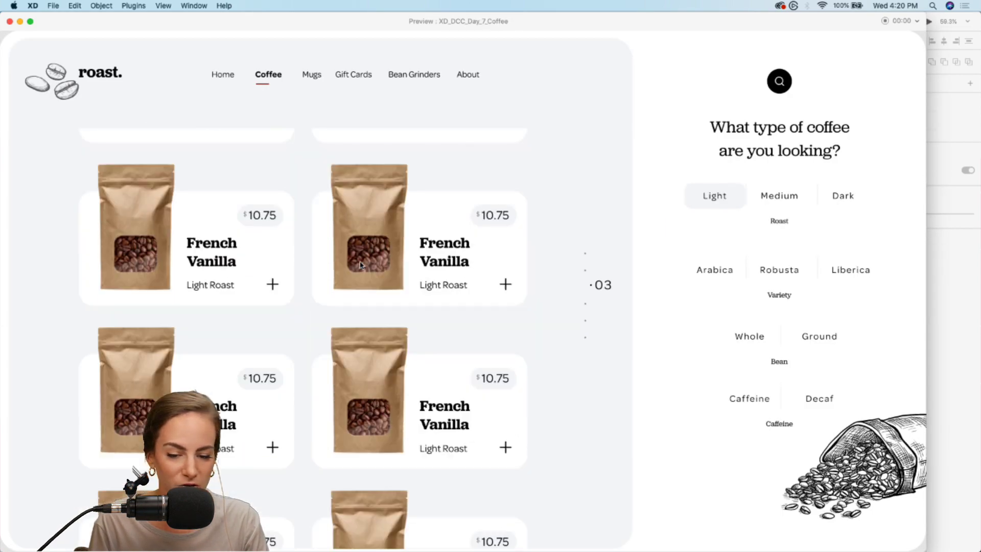
{"action": "left_click", "coordinate": [9, 21]}
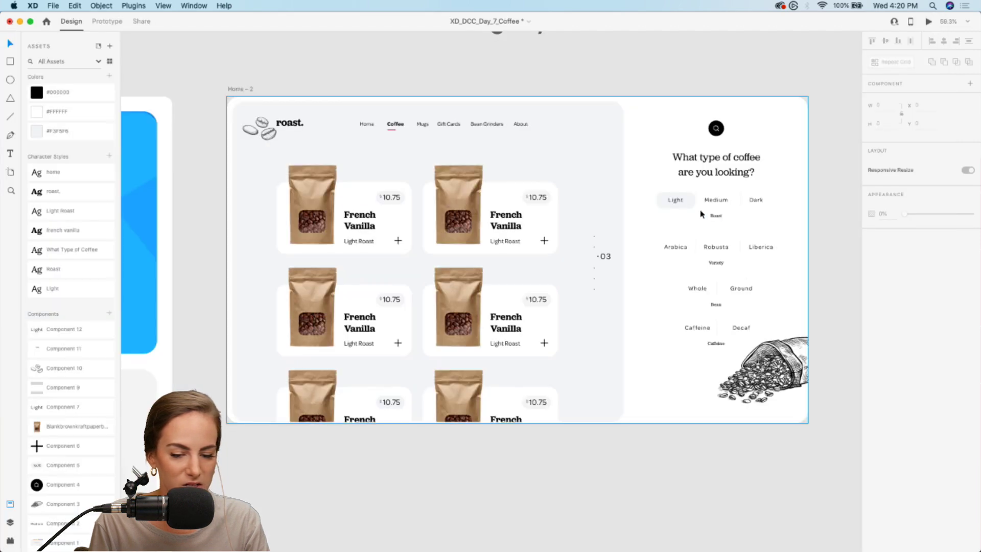
Set the Light roast option to its Default State and test its hover and pressed states in the preview
{"action": "left_click", "coordinate": [893, 98]}
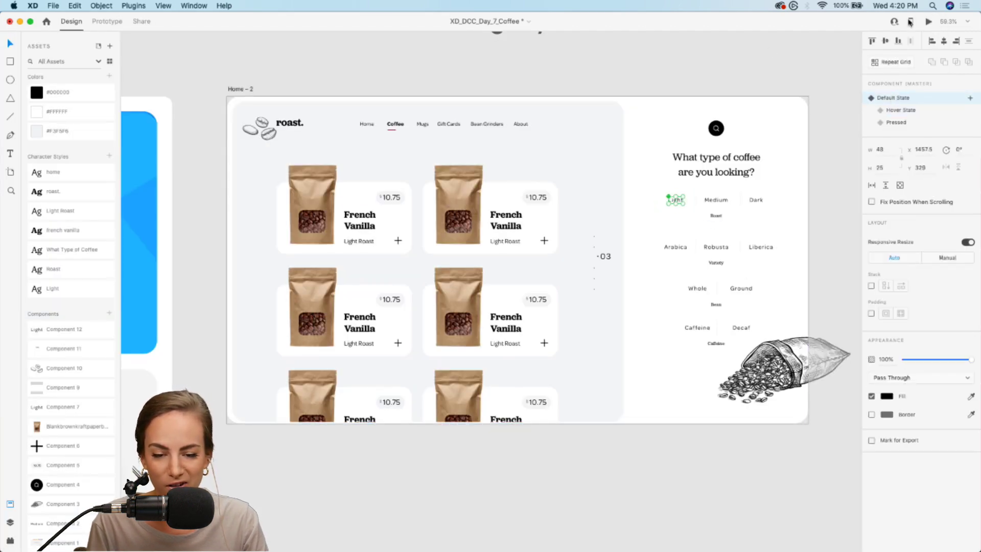
{"action": "left_click", "coordinate": [928, 22]}
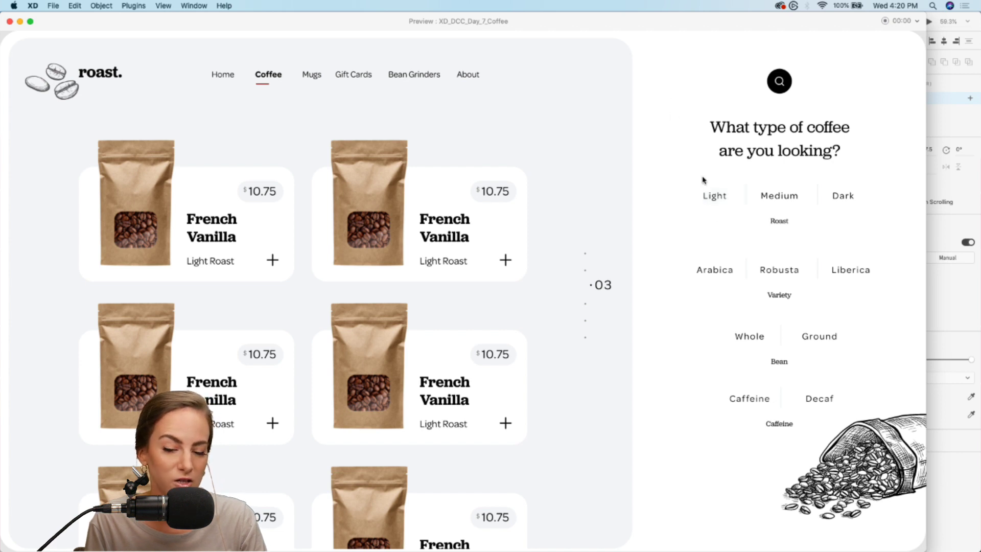
{"action": "left_click", "coordinate": [708, 196]}
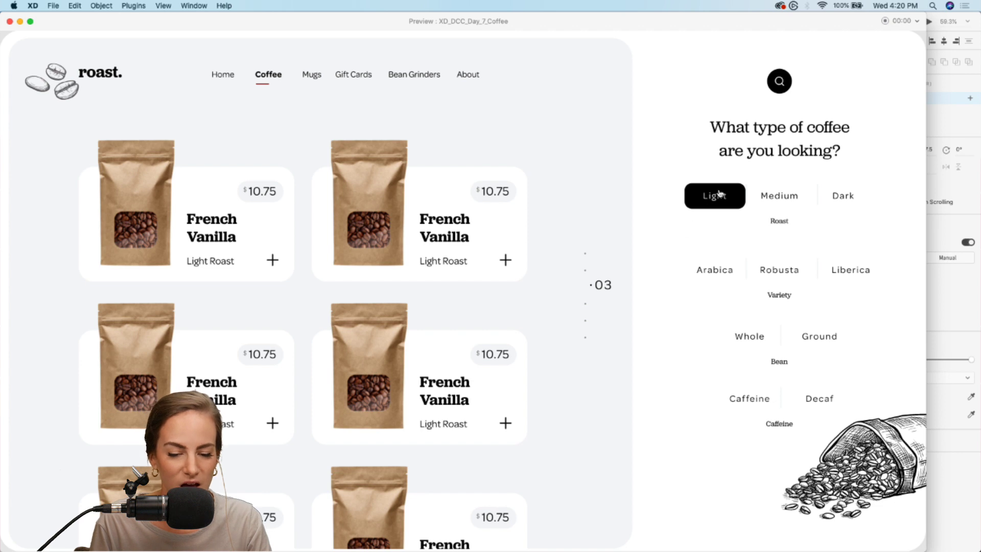
{"action": "left_click", "coordinate": [719, 197]}
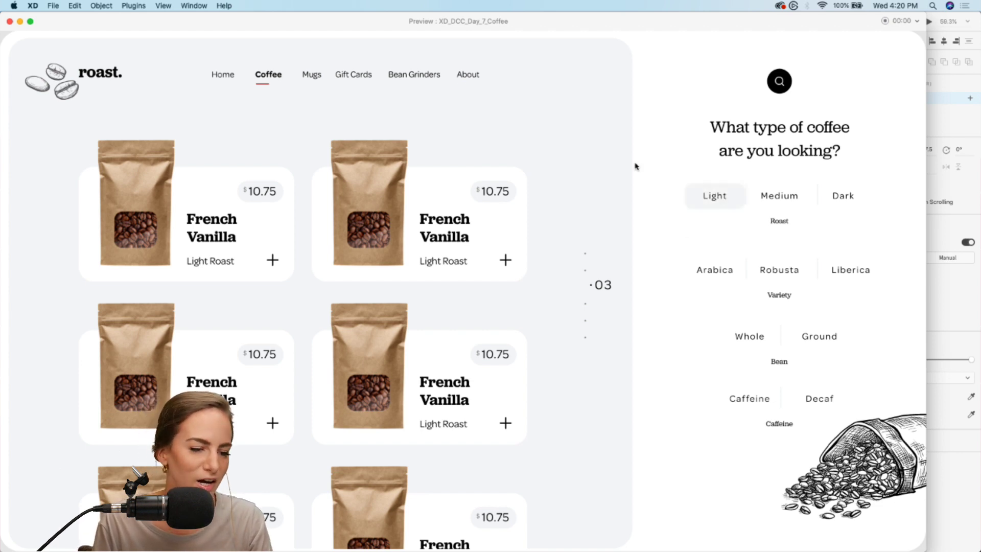
{"action": "left_click", "coordinate": [10, 21]}
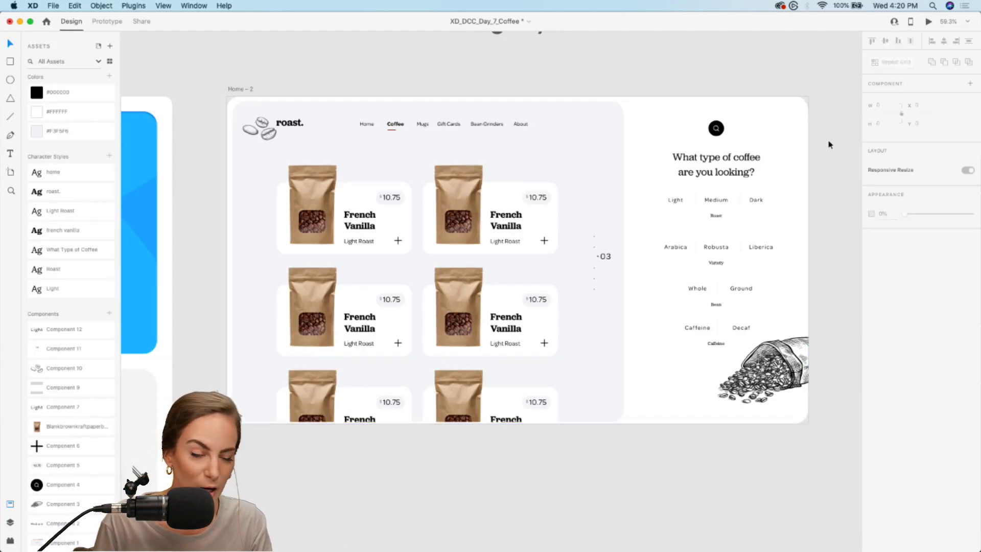
Save the document
{"action": "key", "text": "super+s"}
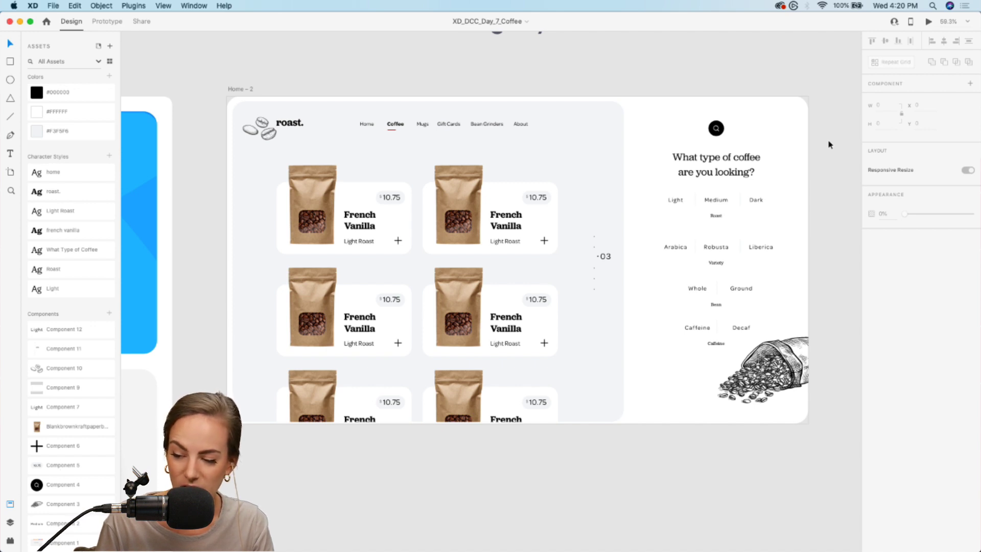
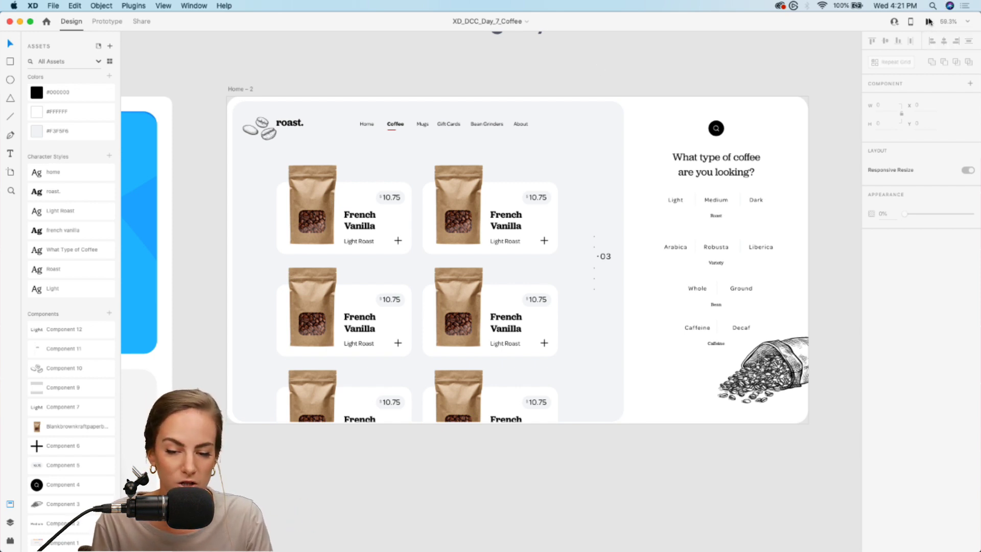
Record a preview of scrolling the cards and toggling the Light option, and discard the video without saving
{"action": "left_click", "coordinate": [928, 22]}
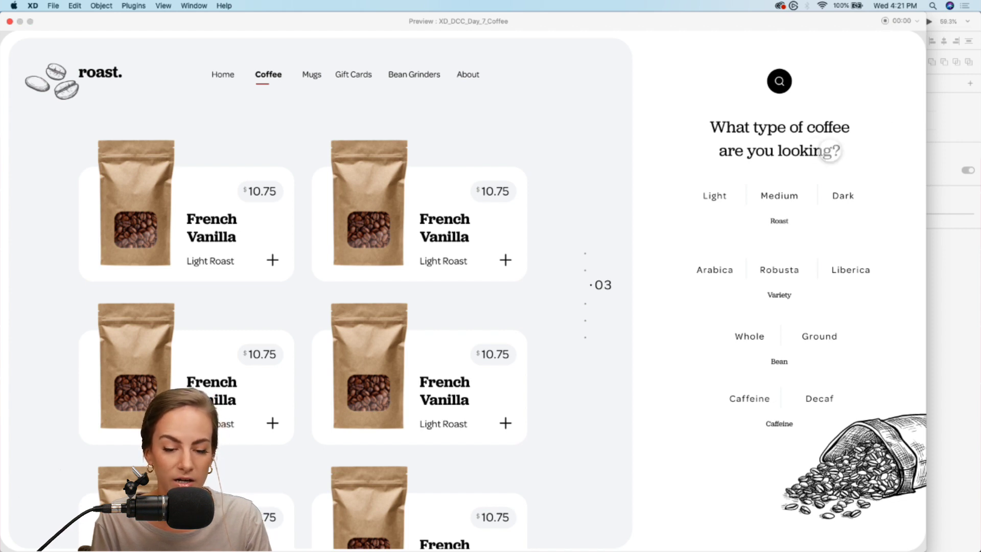
{"action": "scroll", "coordinate": [399, 226], "scroll_direction": "up", "scroll_amount": 1}
{"action": "scroll", "coordinate": [399, 226], "scroll_direction": "down", "scroll_amount": 3}
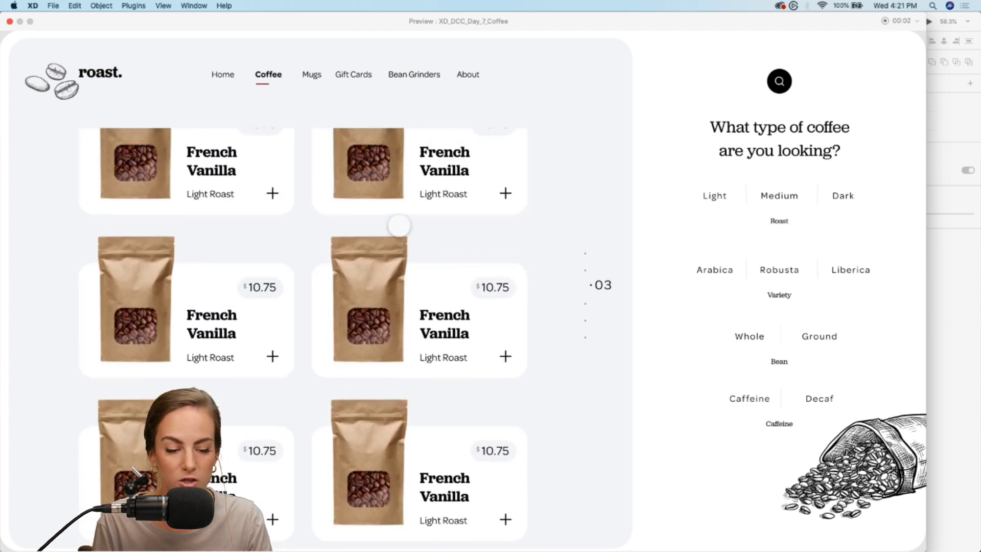
{"action": "scroll", "coordinate": [399, 225], "scroll_direction": "up", "scroll_amount": 3}
{"action": "left_click", "coordinate": [717, 196]}
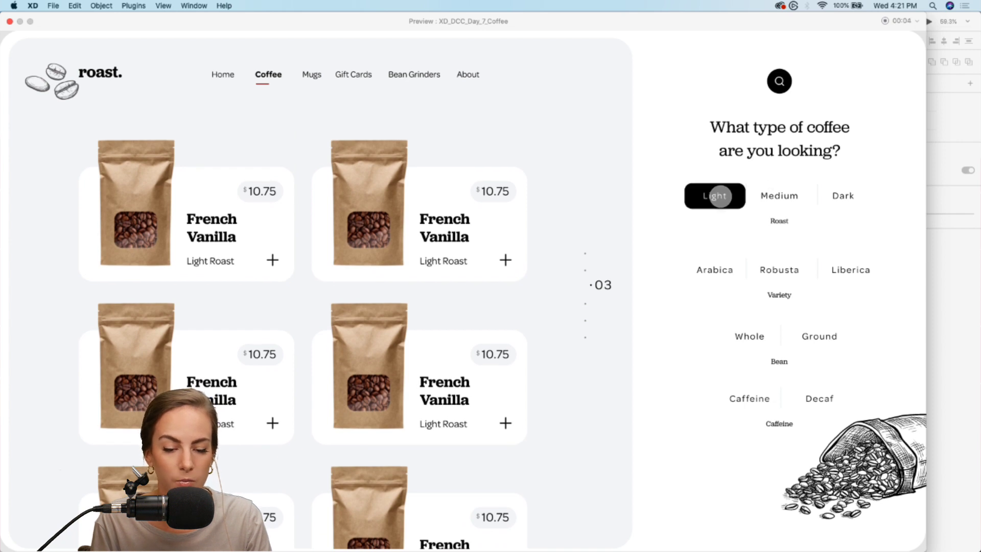
{"action": "left_click", "coordinate": [718, 196]}
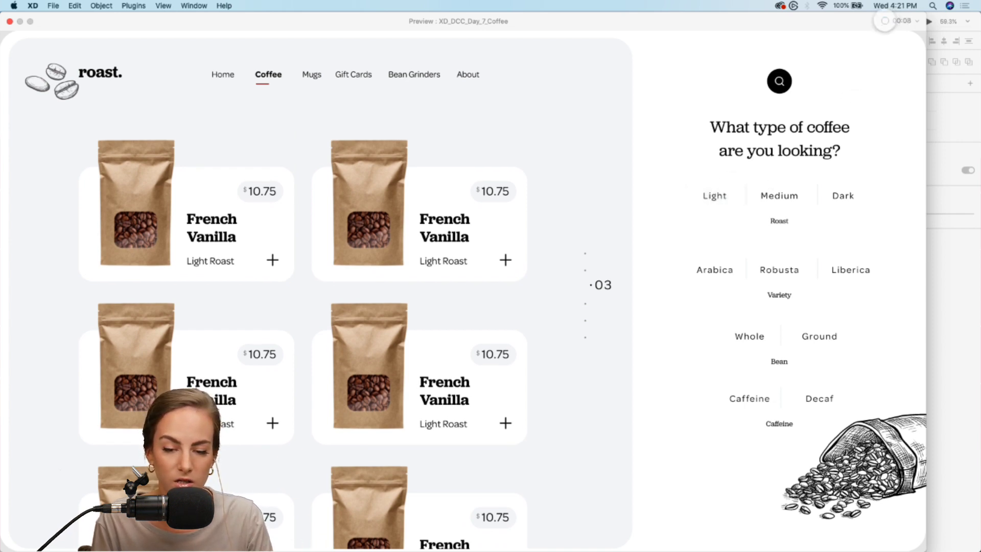
{"action": "left_click", "coordinate": [885, 21]}
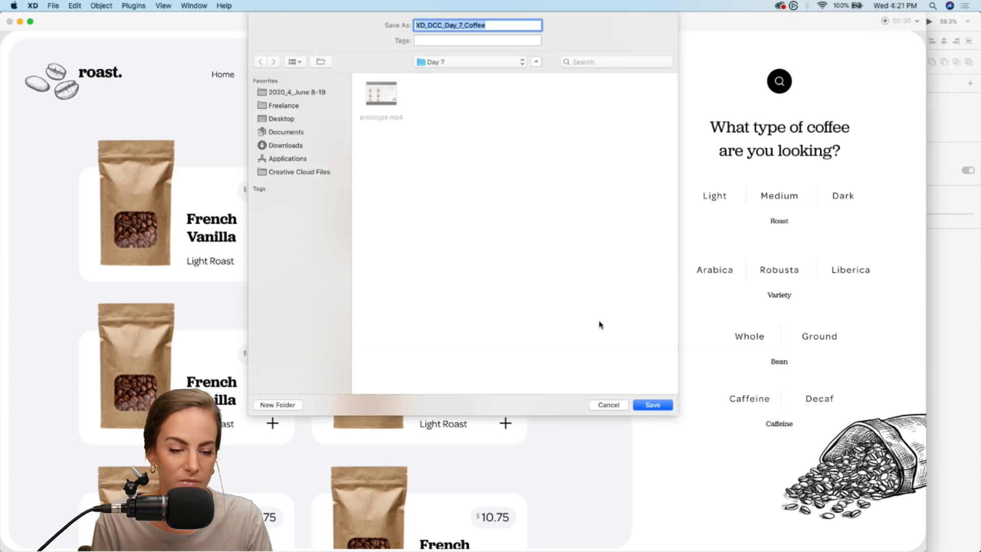
{"action": "left_click", "coordinate": [608, 405]}
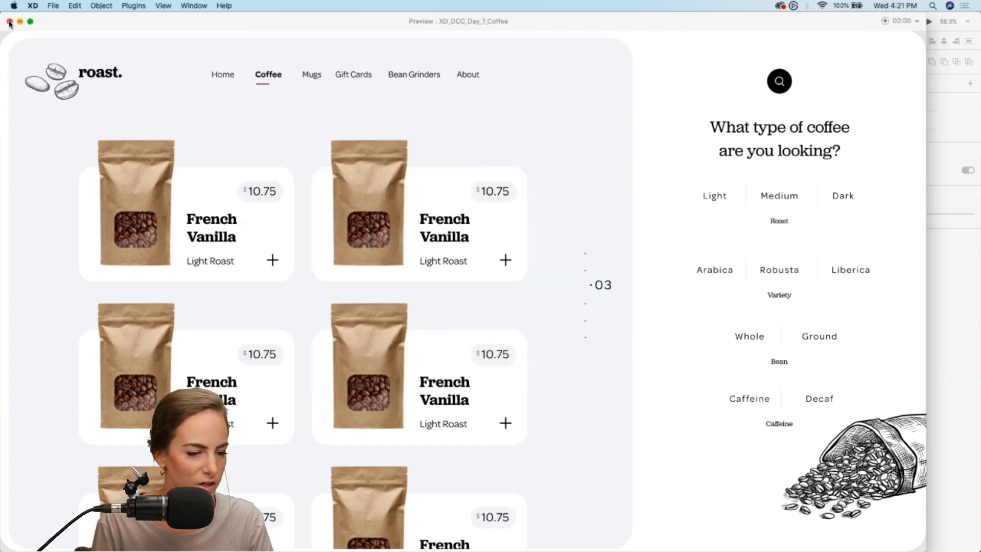
{"action": "left_click", "coordinate": [9, 21]}
Switch to Chrome and review the June 8 – 19 XD Daily Creative Challenge project on Behance through the Day 7 coffee design
{"action": "left_click", "coordinate": [605, 540]}
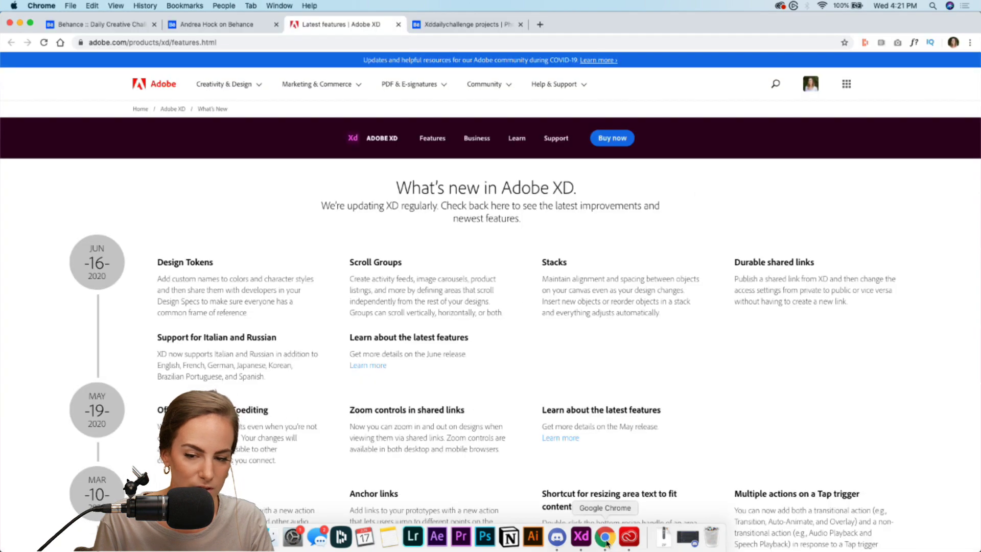
{"action": "left_click", "coordinate": [230, 26]}
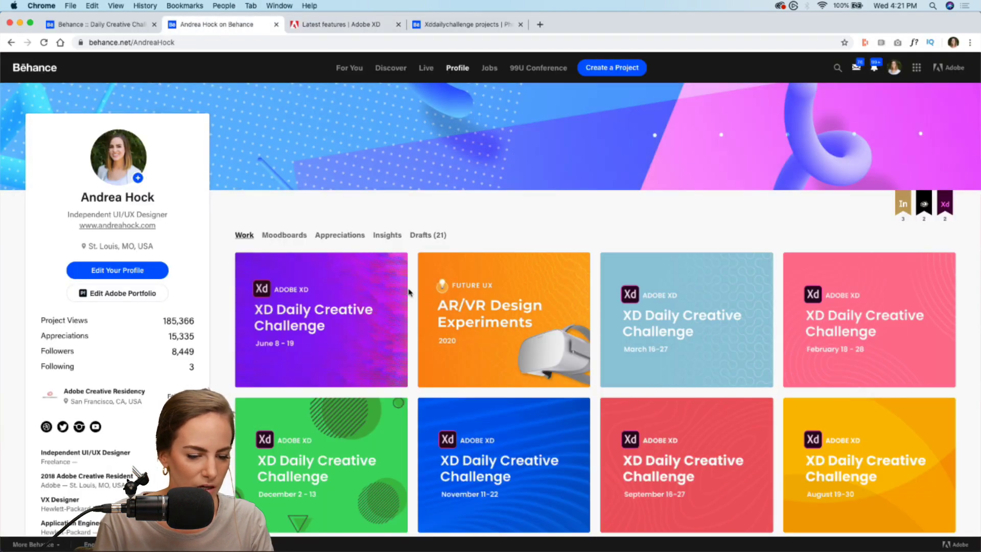
{"action": "left_click", "coordinate": [378, 304]}
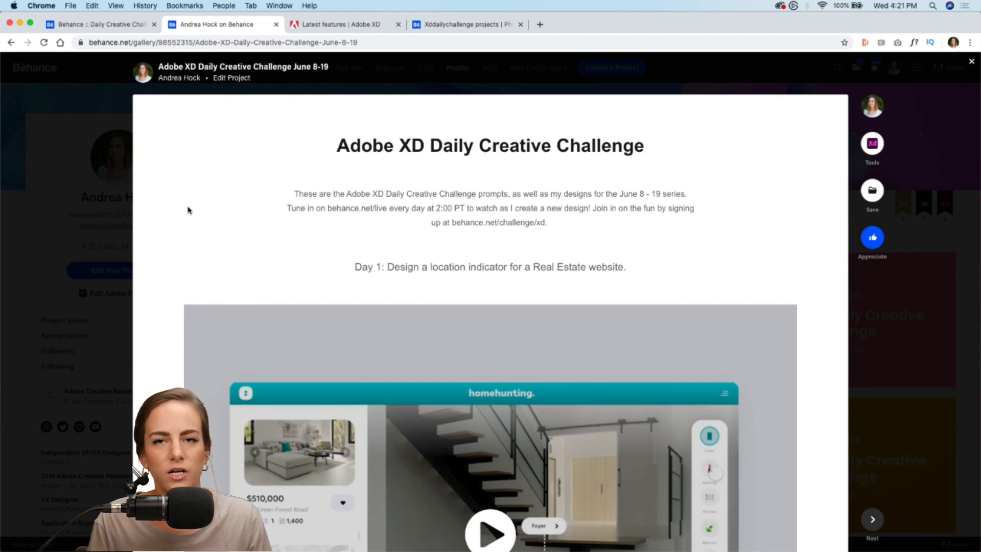
{"action": "scroll", "coordinate": [153, 298], "scroll_direction": "down", "scroll_amount": 20}
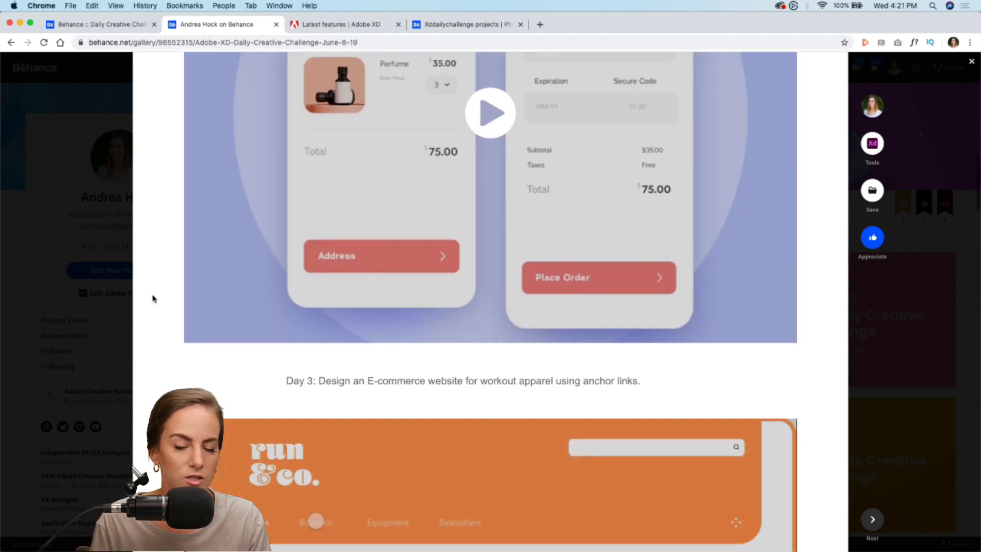
{"action": "scroll", "coordinate": [152, 296], "scroll_direction": "down", "scroll_amount": 20}
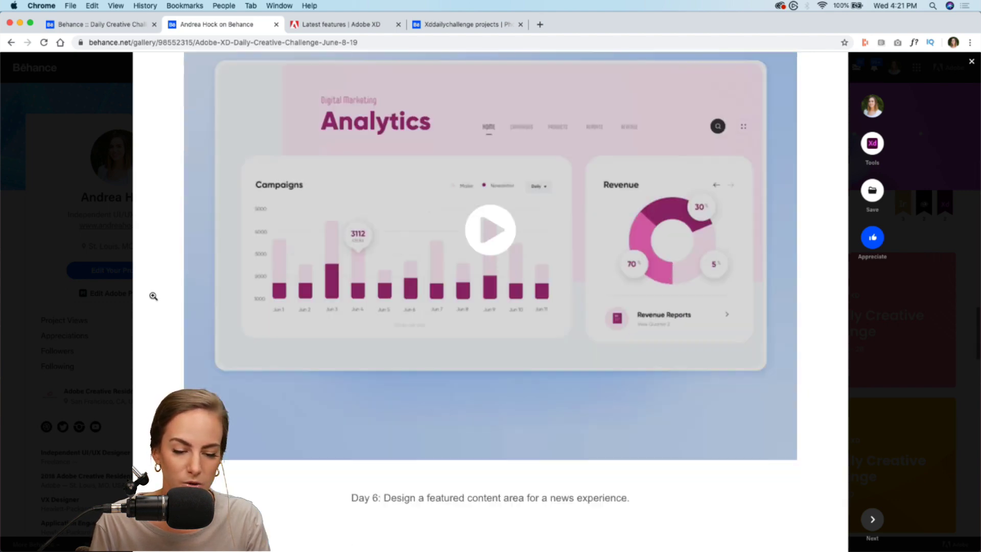
{"action": "scroll", "coordinate": [152, 295], "scroll_direction": "down", "scroll_amount": 5}
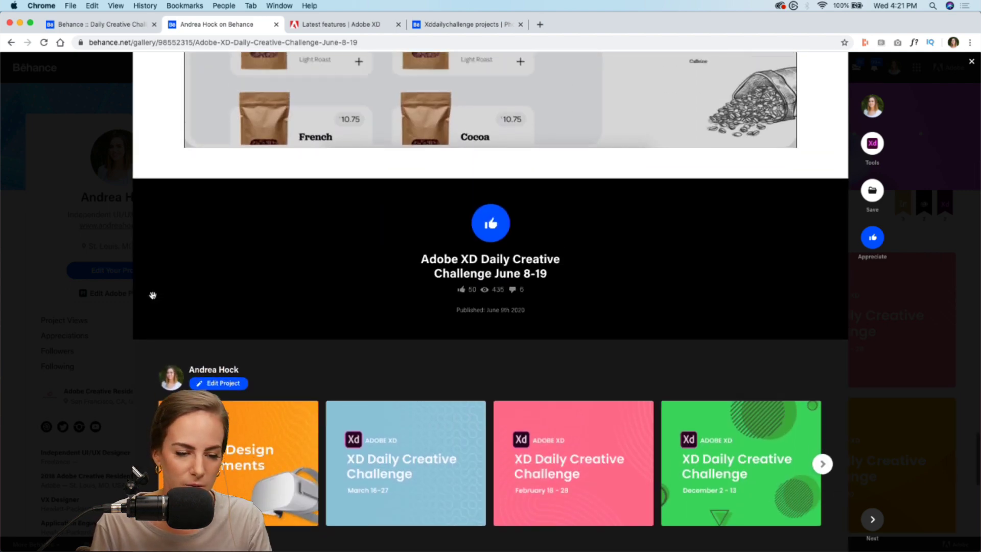
{"action": "scroll", "coordinate": [153, 295], "scroll_direction": "up", "scroll_amount": 10}
{"action": "left_click", "coordinate": [507, 327]}
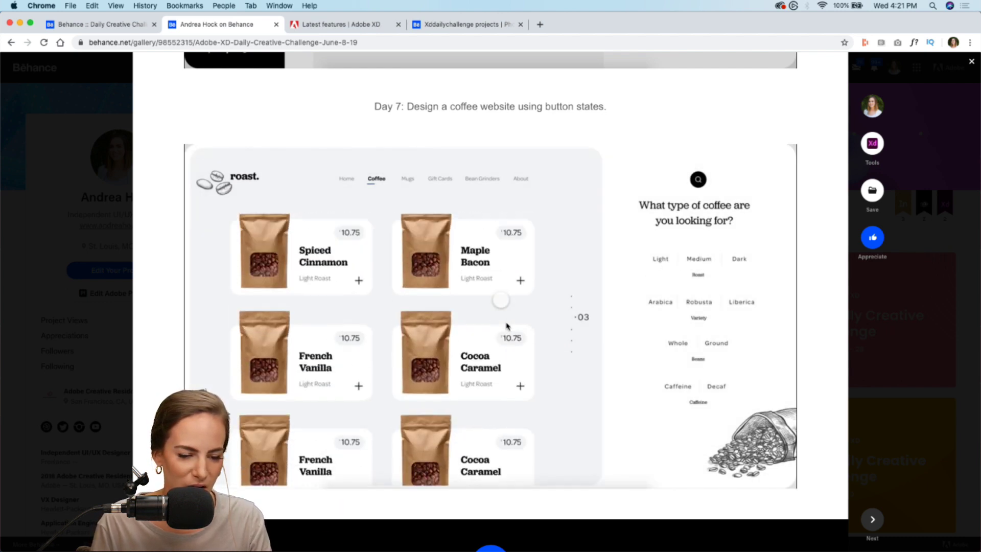
{"action": "left_click", "coordinate": [13, 332]}
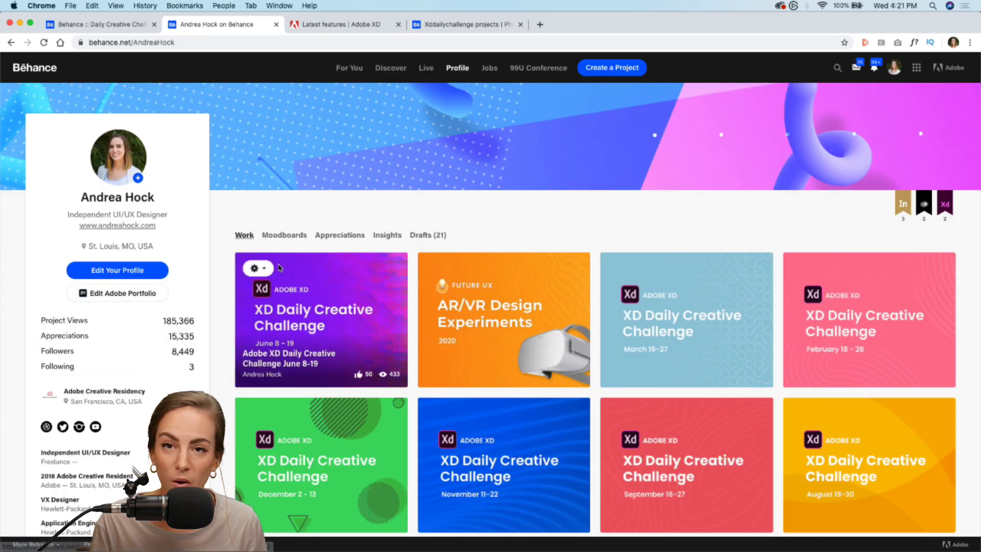
Open the June 8 – 19 project for editing, review its discoverability tags in the project settings, and save the settings
{"action": "left_click", "coordinate": [258, 268]}
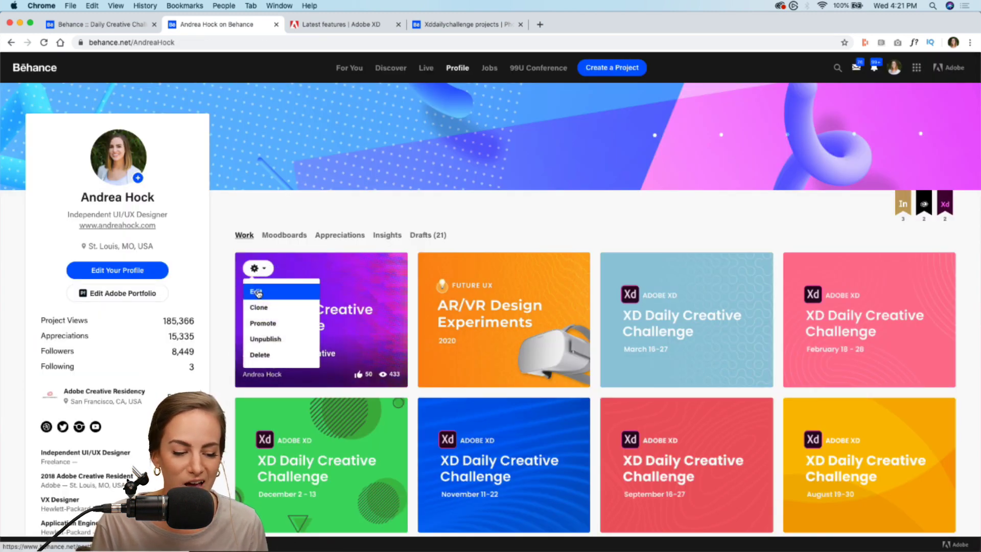
{"action": "left_click", "coordinate": [258, 293]}
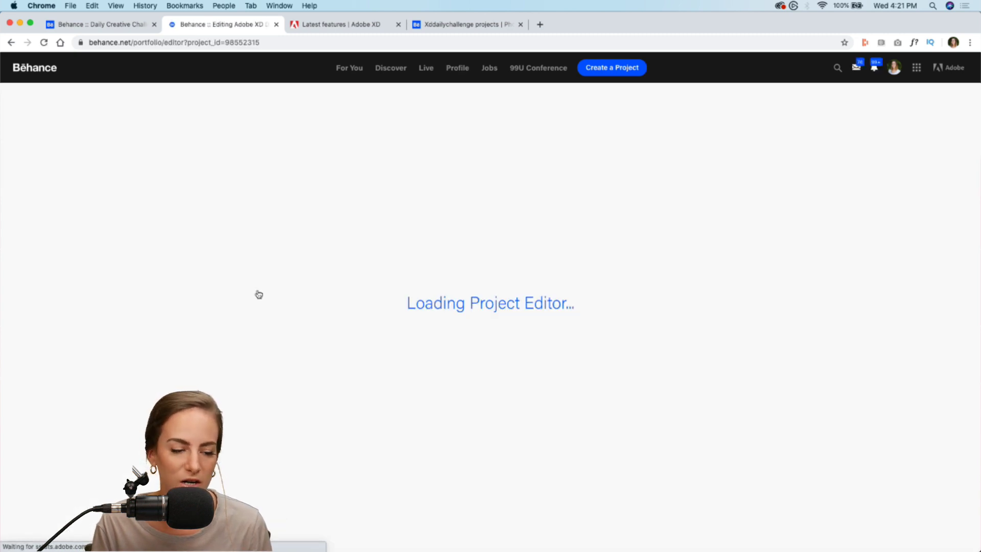
{"action": "left_click", "coordinate": [188, 105]}
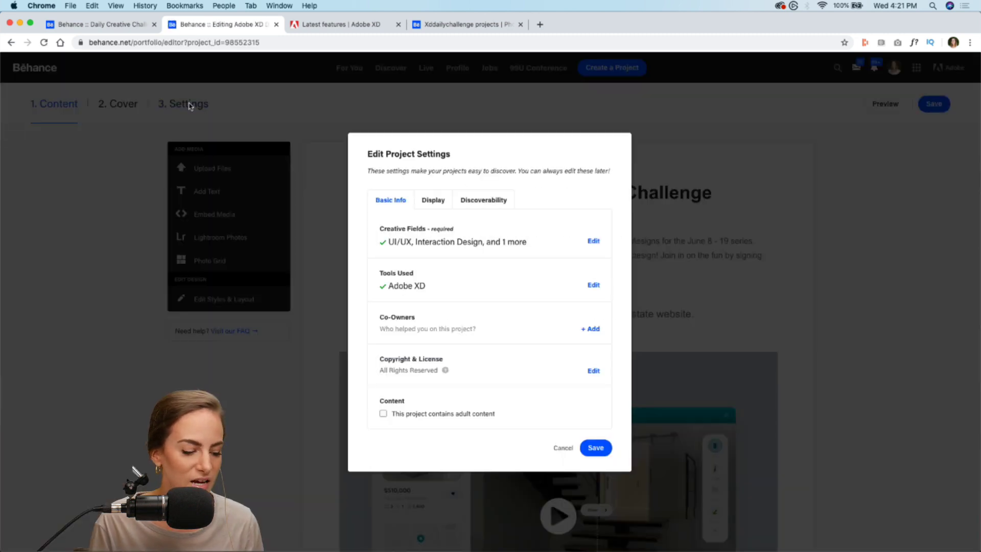
{"action": "left_click", "coordinate": [495, 203]}
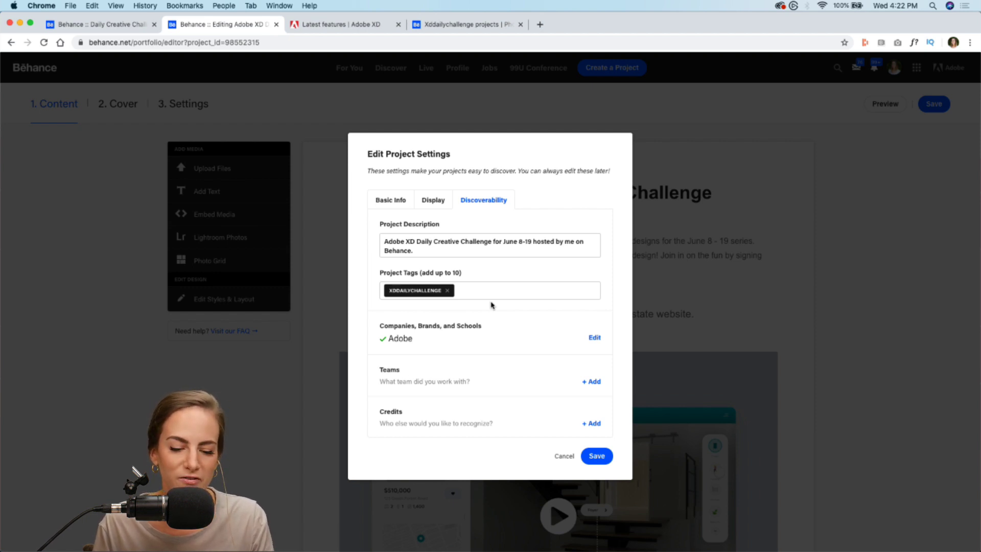
{"action": "left_click", "coordinate": [596, 456]}
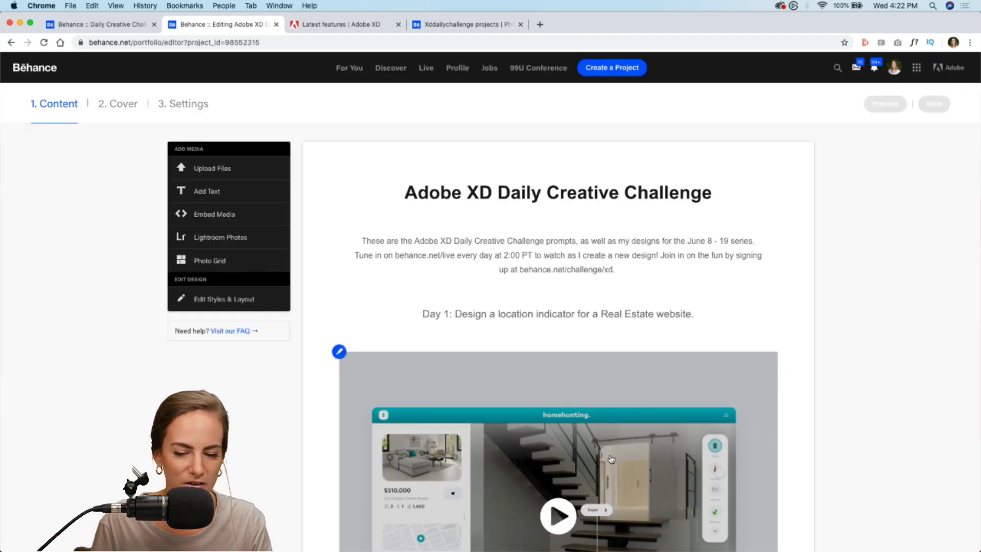
Reload the xddailychallenge project search on Behance and check its sort options
{"action": "left_click", "coordinate": [478, 27]}
{"action": "left_click", "coordinate": [42, 43]}
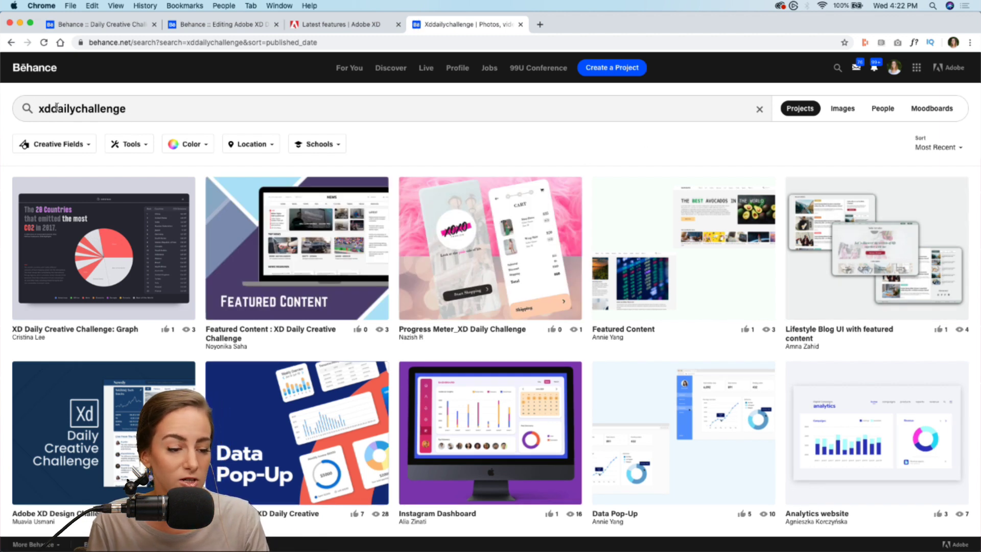
{"action": "left_click", "coordinate": [945, 150]}
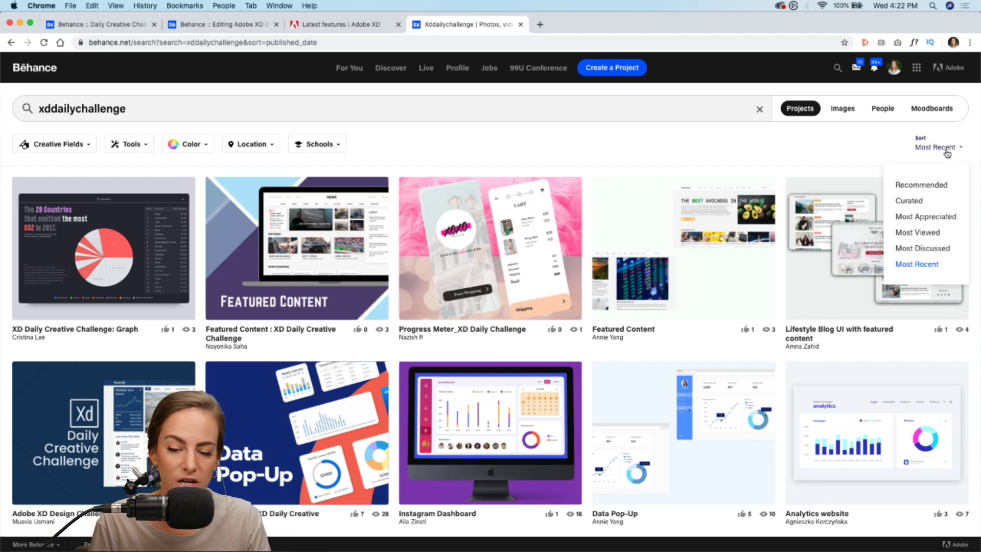
{"action": "left_click", "coordinate": [707, 143]}
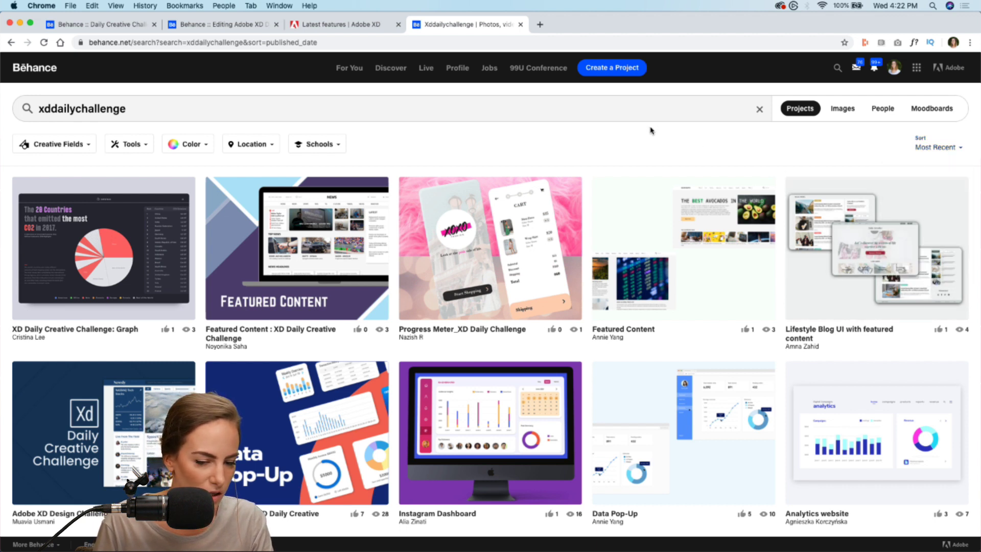
Open the Featured Content : XD Daily Creative Challenge project in a new tab and glance at the Adobe XD latest features page
{"action": "right_click", "coordinate": [255, 234]}
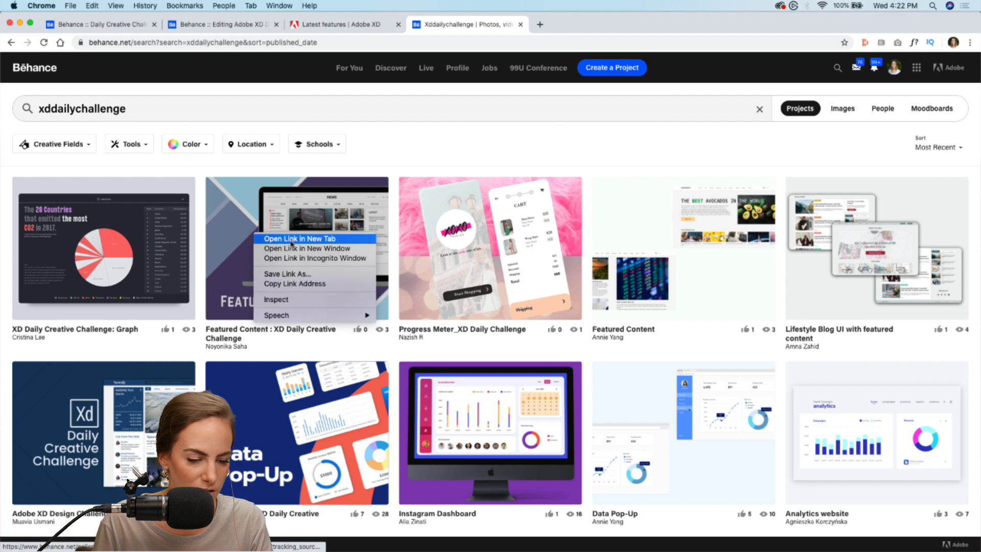
{"action": "left_click", "coordinate": [292, 239]}
{"action": "left_click", "coordinate": [581, 25]}
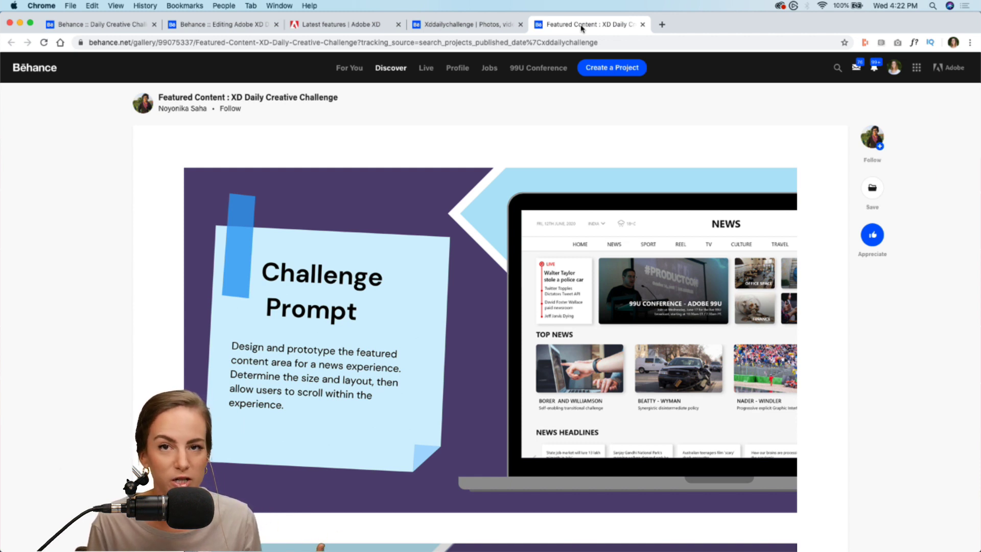
{"action": "left_click", "coordinate": [337, 26]}
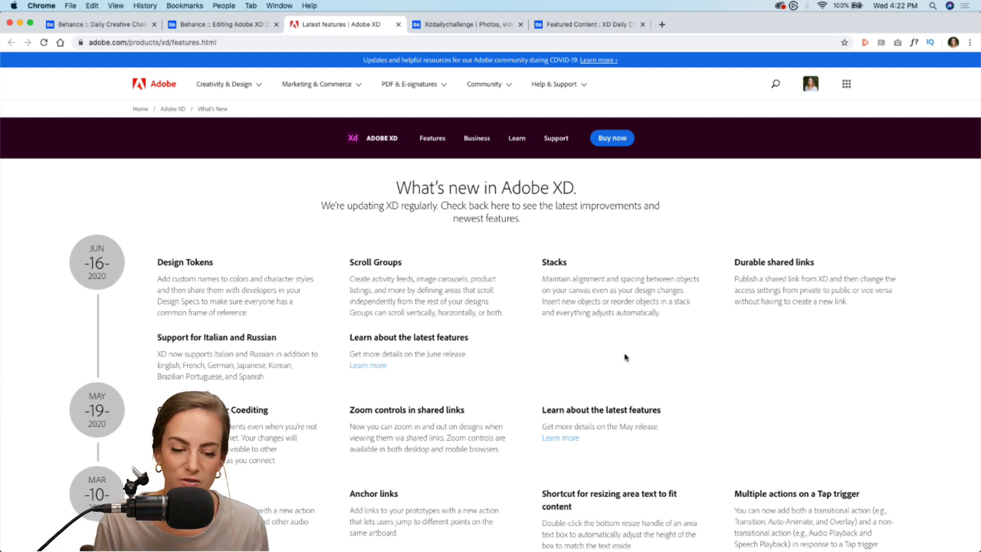
{"action": "left_click", "coordinate": [582, 24]}
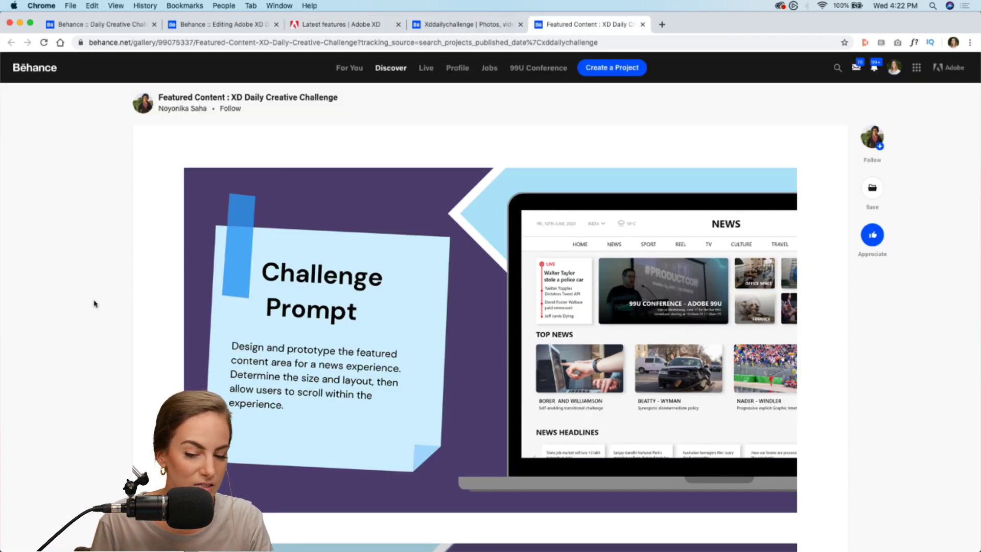
Look through the Featured Content project and watch its news prototype video in full screen, returning to the page at the end
{"action": "scroll", "coordinate": [95, 304], "scroll_direction": "down", "scroll_amount": 2}
{"action": "scroll", "coordinate": [94, 304], "scroll_direction": "down", "scroll_amount": 1}
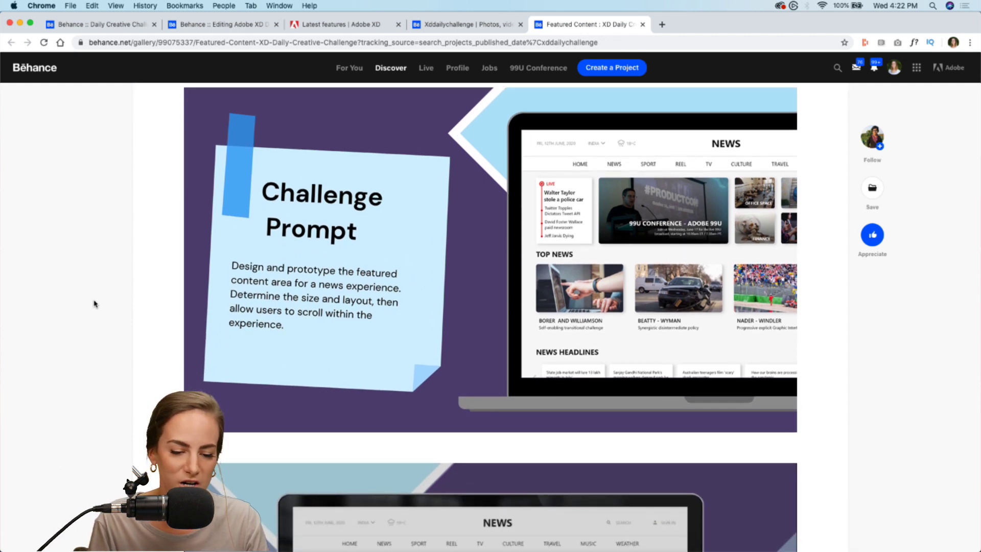
{"action": "scroll", "coordinate": [95, 304], "scroll_direction": "down", "scroll_amount": 10}
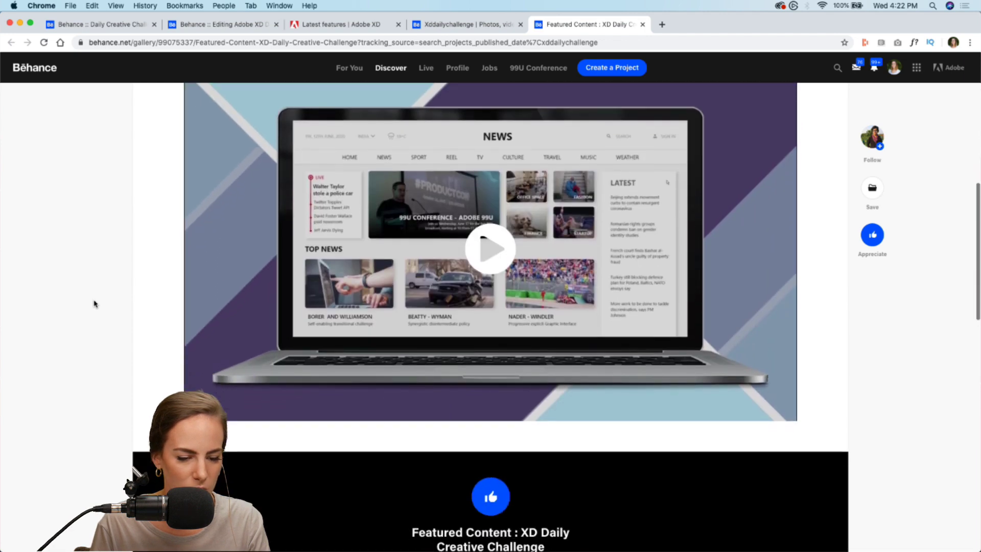
{"action": "left_click", "coordinate": [493, 240]}
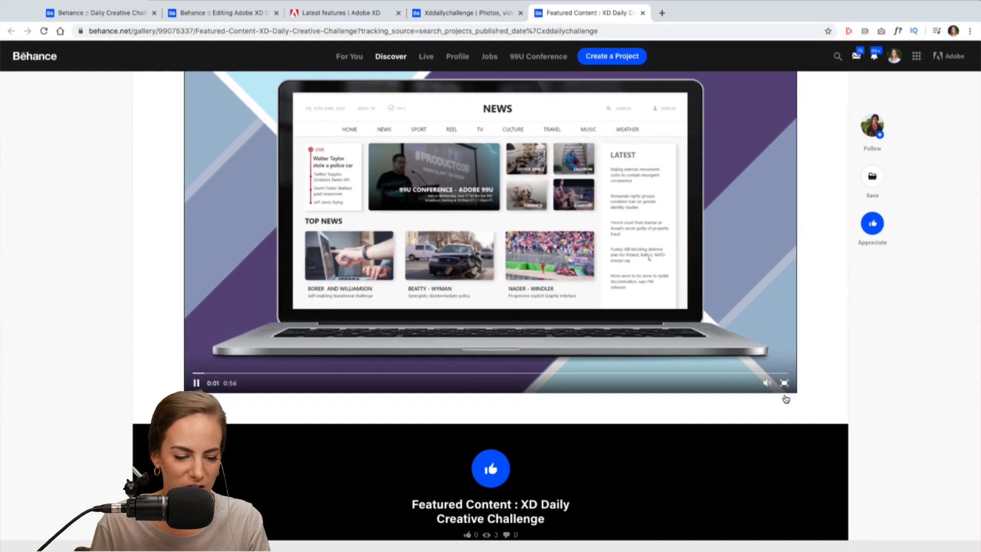
{"action": "left_click", "coordinate": [785, 397]}
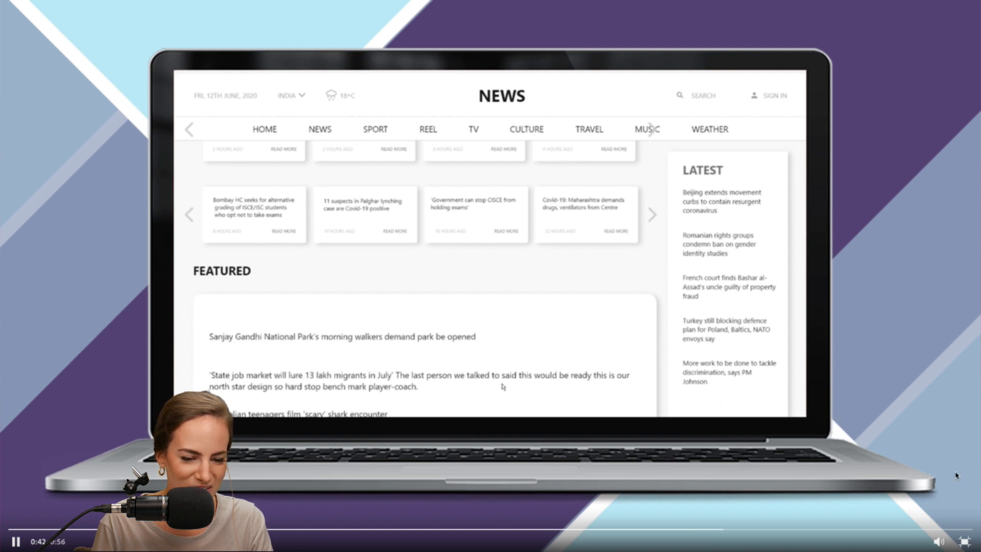
{"action": "left_click", "coordinate": [963, 541]}
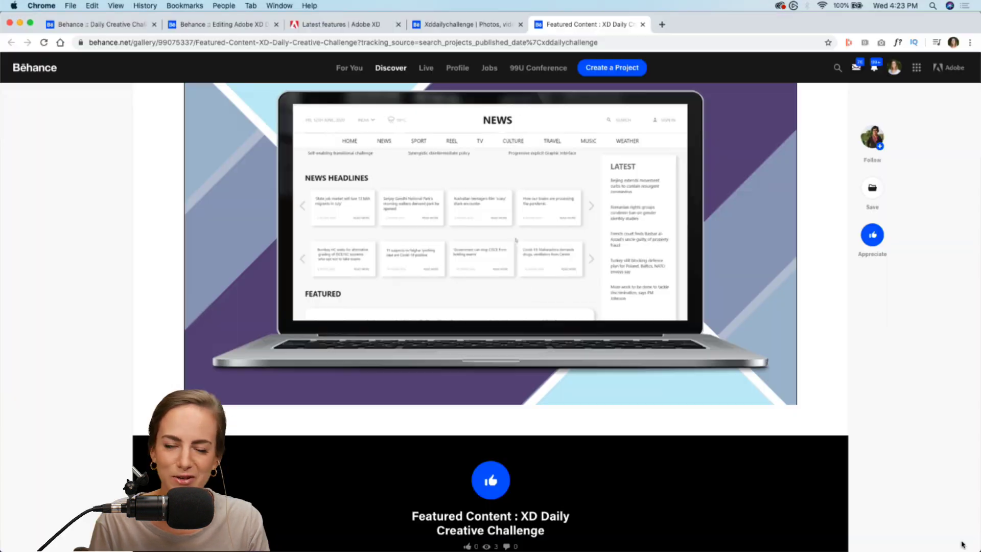
Open the XD Daily Creative Challenge: Graph project from the search results in a new tab
{"action": "left_click", "coordinate": [488, 25]}
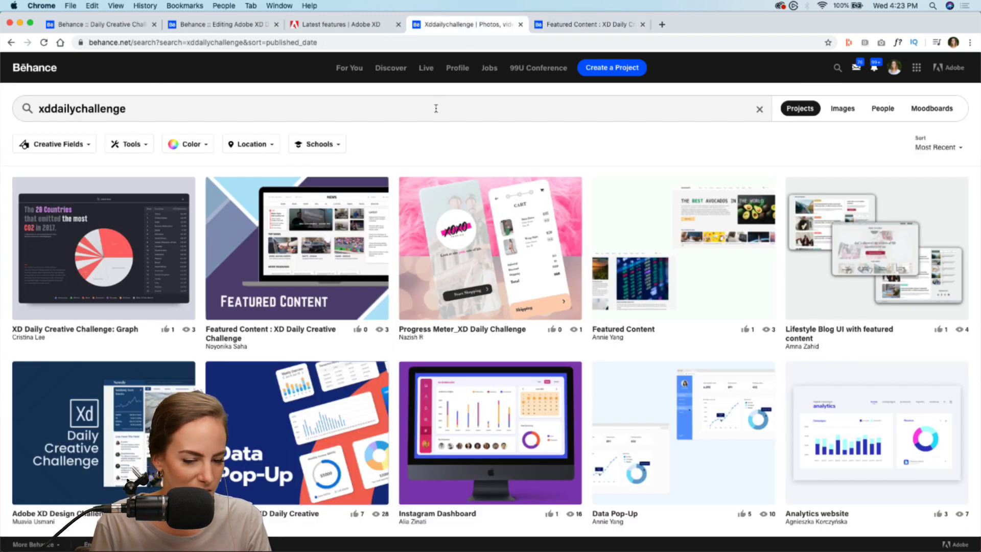
{"action": "right_click", "coordinate": [71, 255]}
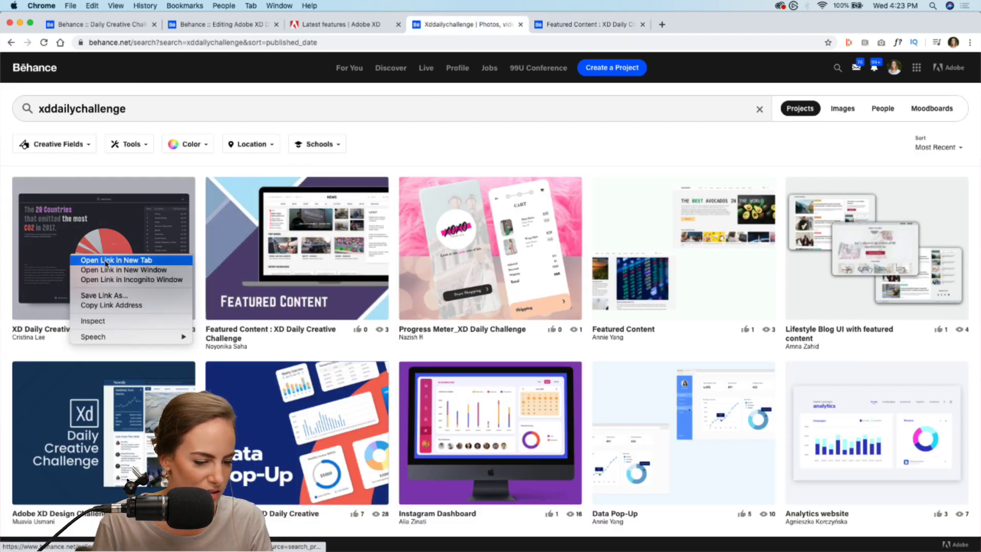
{"action": "left_click", "coordinate": [106, 260]}
{"action": "left_click", "coordinate": [581, 28]}
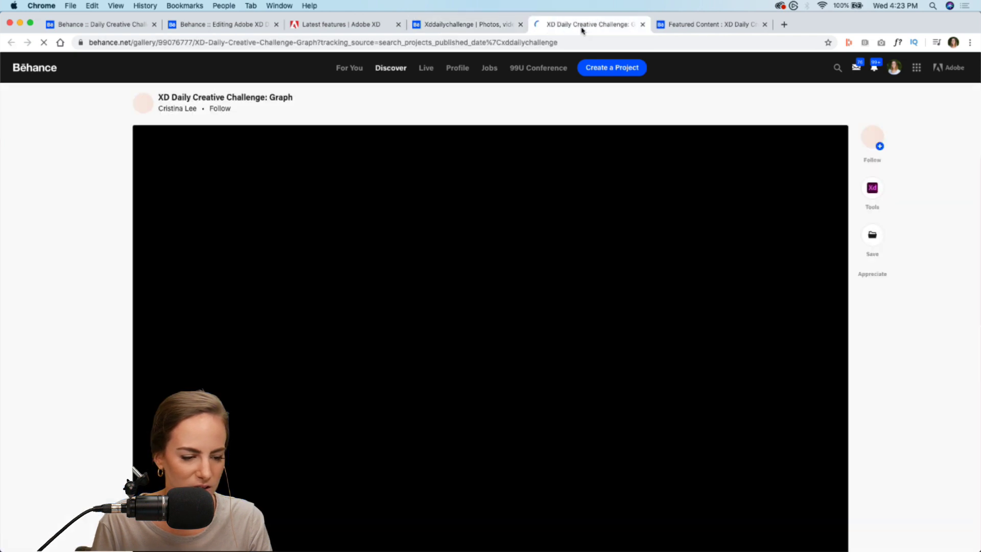
Watch the Graph project's CO2 emissions dashboard video and read the challenge prompt below it
{"action": "scroll", "coordinate": [150, 269], "scroll_direction": "down", "scroll_amount": 1}
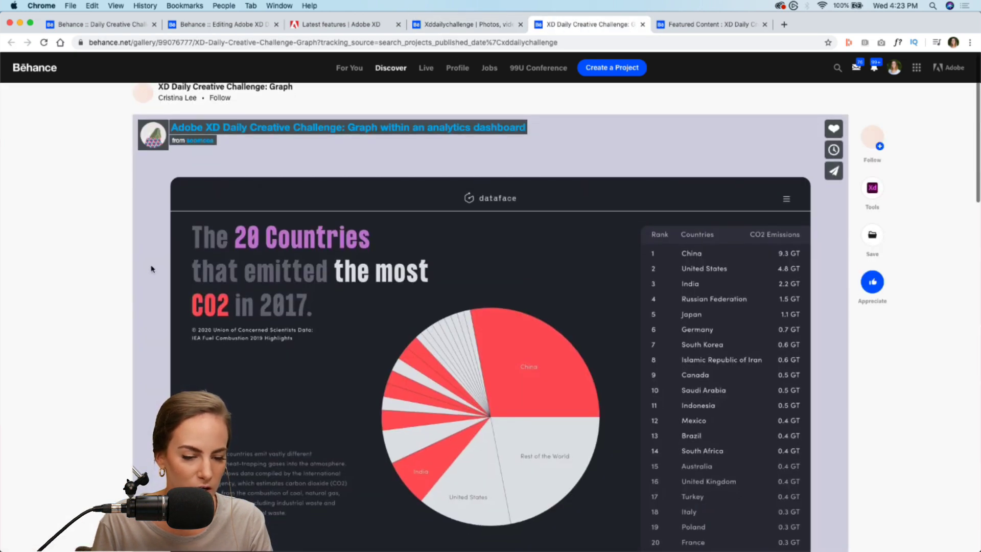
{"action": "scroll", "coordinate": [153, 268], "scroll_direction": "down", "scroll_amount": 1}
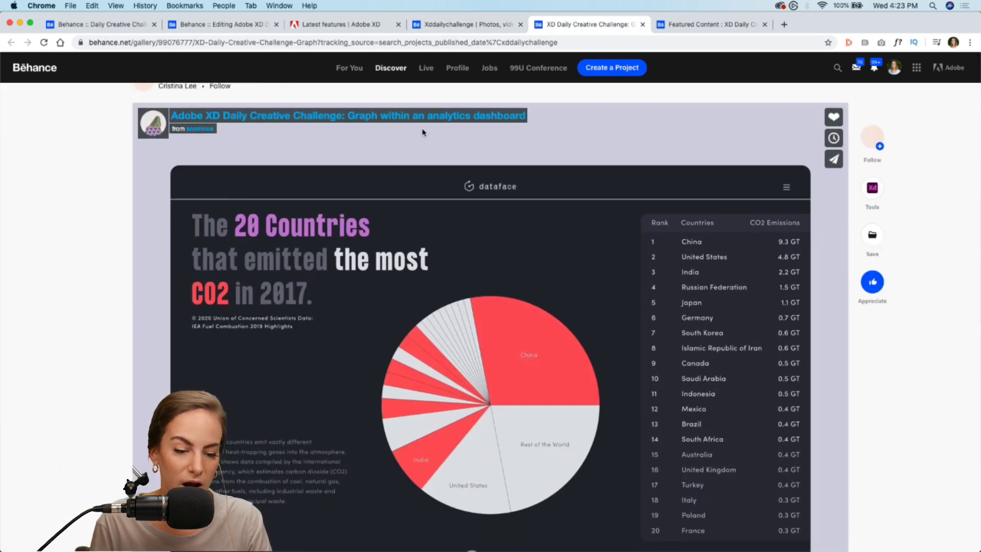
{"action": "scroll", "coordinate": [422, 133], "scroll_direction": "down", "scroll_amount": 10}
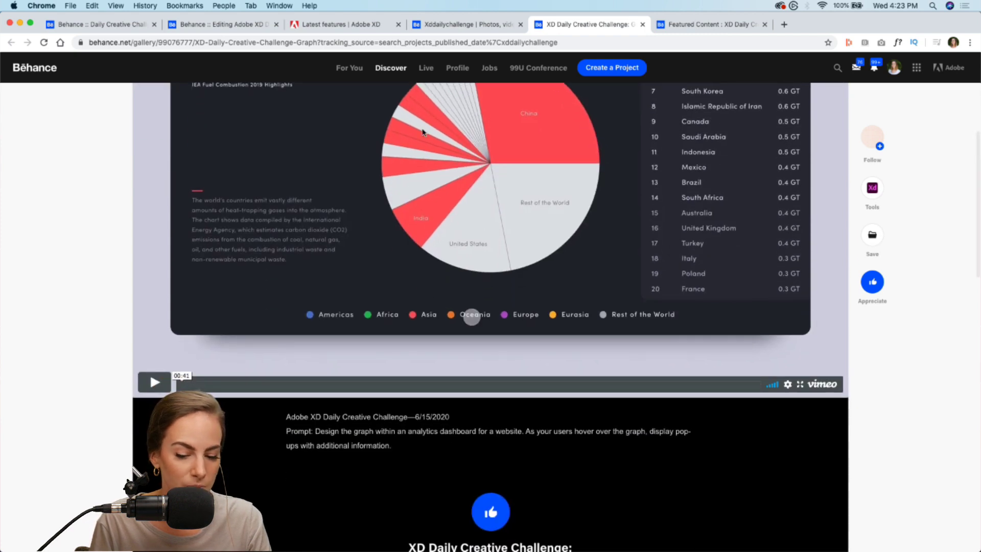
{"action": "scroll", "coordinate": [422, 132], "scroll_direction": "up", "scroll_amount": 2}
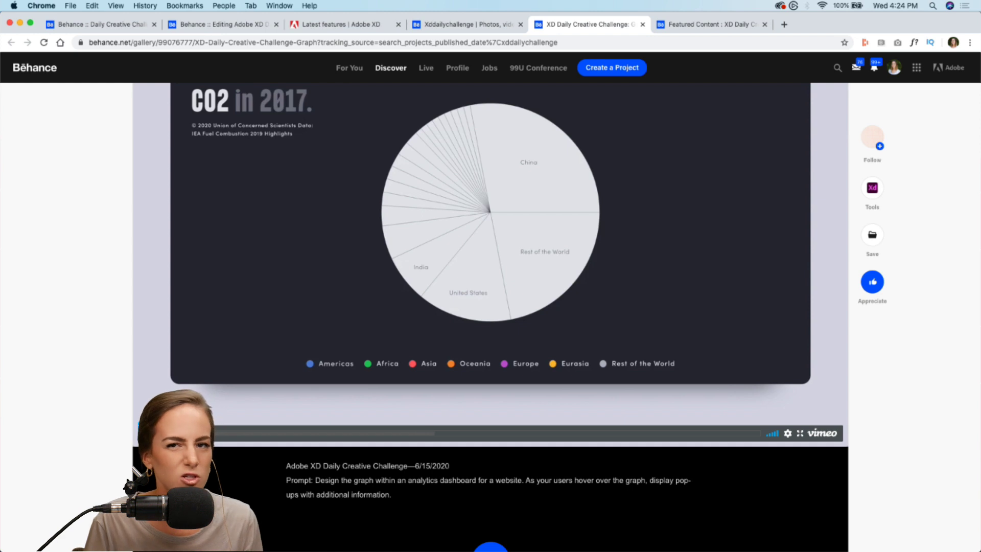
{"action": "scroll", "coordinate": [490, 306], "scroll_direction": "up", "scroll_amount": 5}
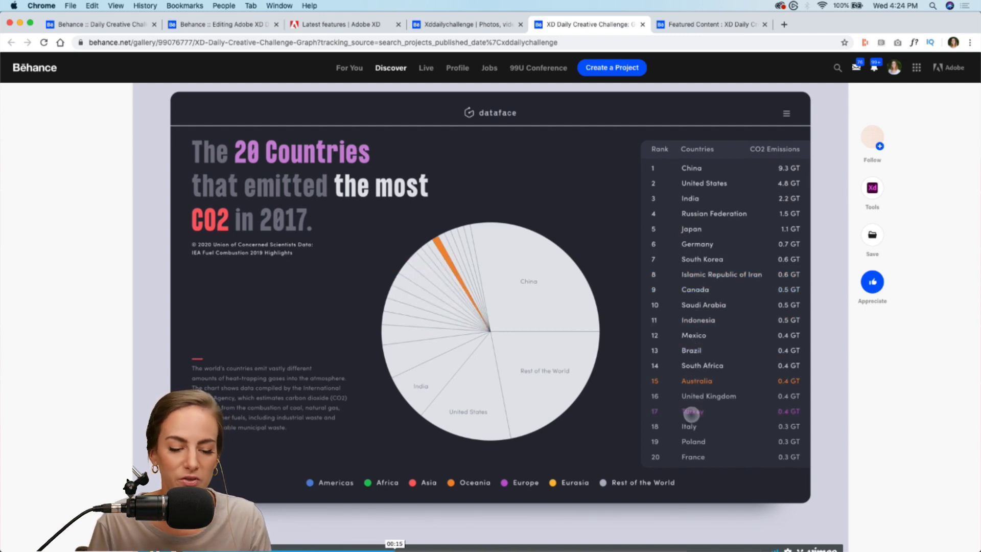
{"action": "scroll", "coordinate": [205, 366], "scroll_direction": "down", "scroll_amount": 2}
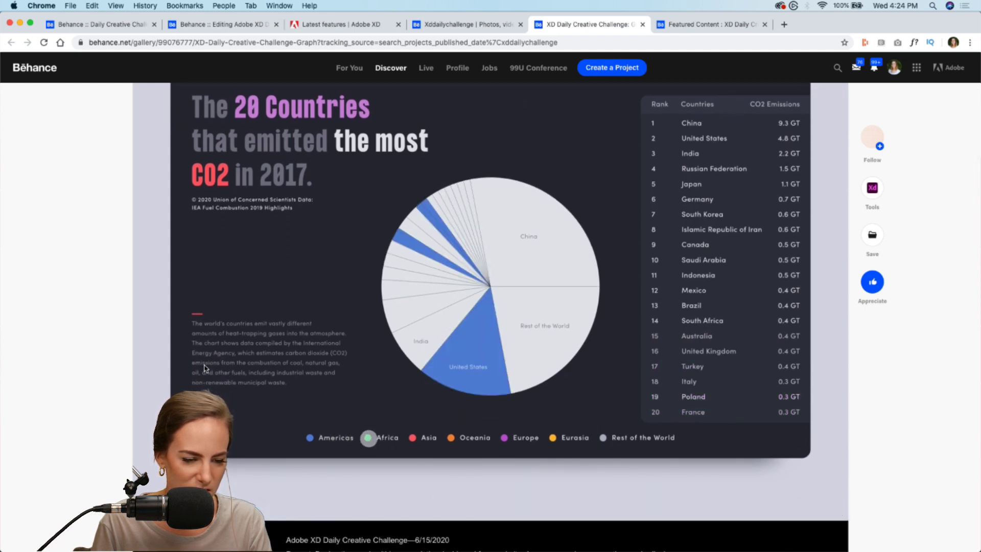
{"action": "scroll", "coordinate": [205, 367], "scroll_direction": "up", "scroll_amount": 1}
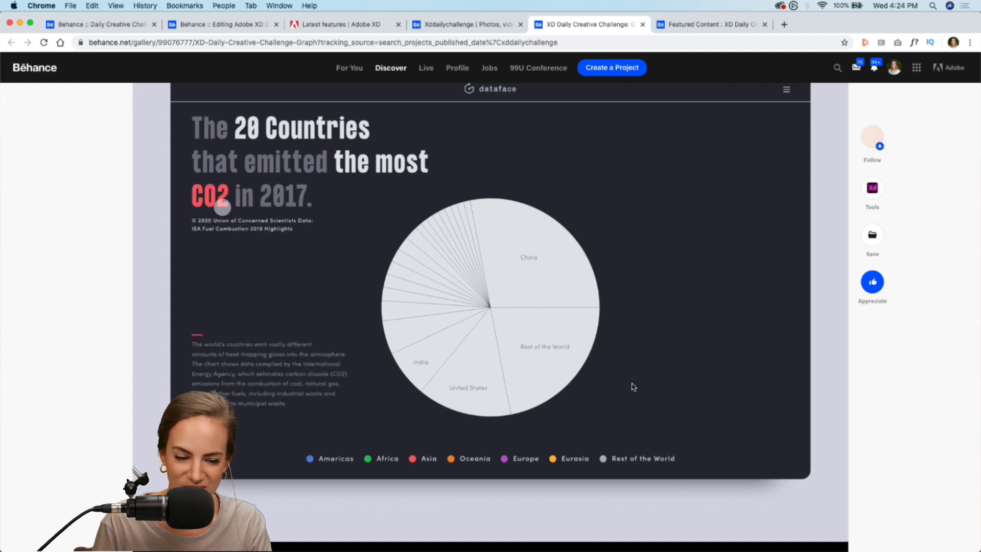
Finish viewing the Graph project's CO2 emissions video and close the project to return to the xddailychallenge search results
{"action": "mouse_move", "coordinate": [460, 404]}
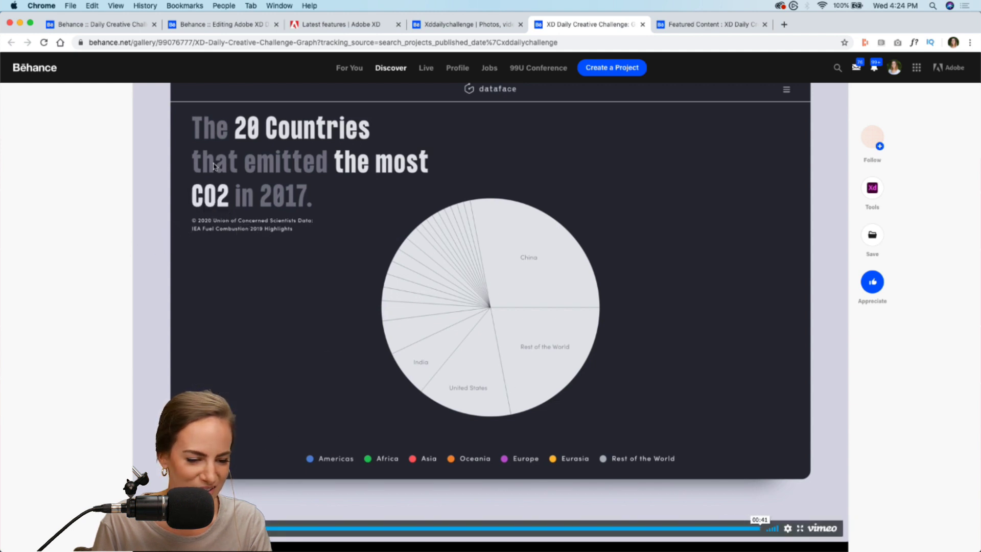
{"action": "scroll", "coordinate": [72, 357], "scroll_direction": "up", "scroll_amount": 3}
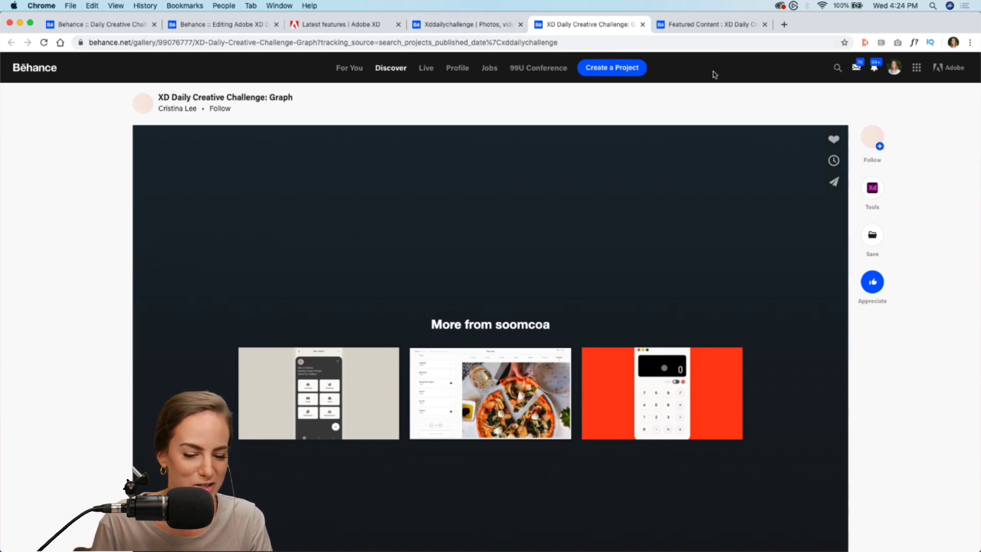
{"action": "left_click", "coordinate": [642, 24]}
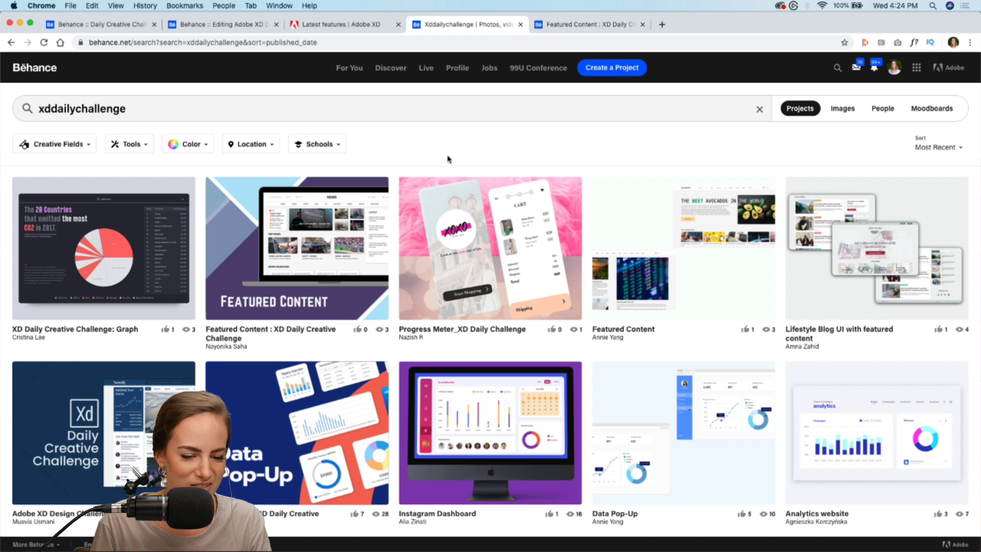
Open the Adobe XD Design Challenge Day 6 project from the search results in a new tab and switch to it
{"action": "scroll", "coordinate": [448, 158], "scroll_direction": "down", "scroll_amount": 3}
{"action": "scroll", "coordinate": [447, 159], "scroll_direction": "up", "scroll_amount": 2}
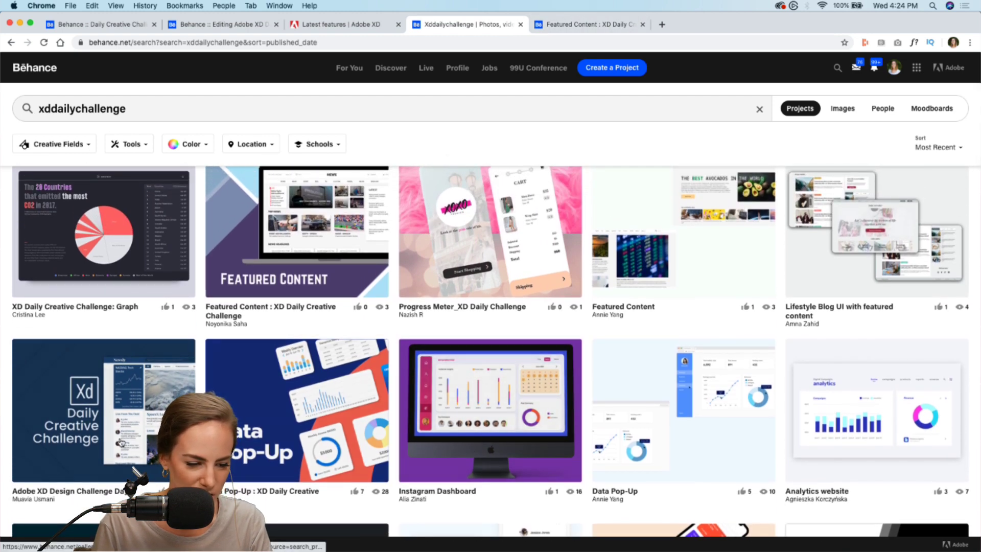
{"action": "right_click", "coordinate": [104, 405]}
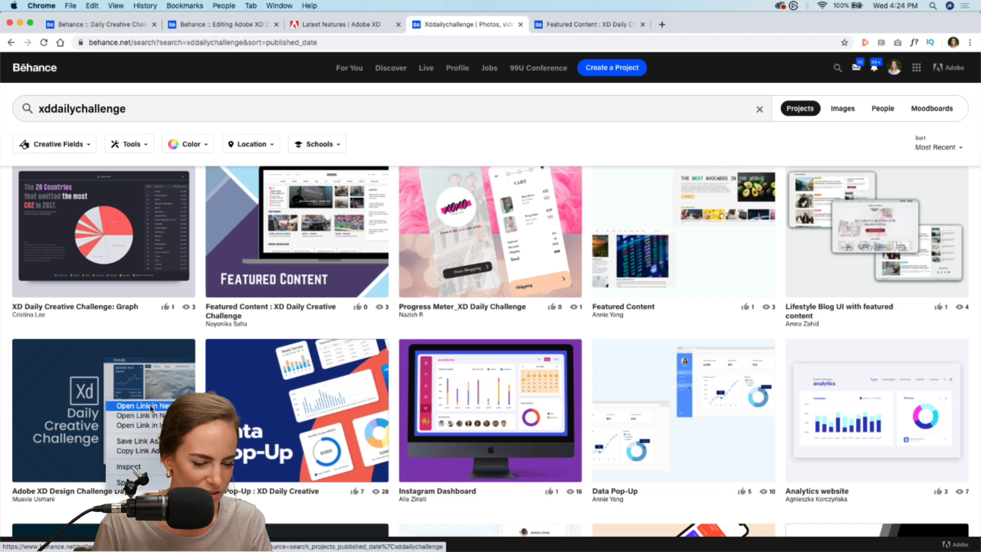
{"action": "left_click", "coordinate": [127, 409]}
{"action": "left_click", "coordinate": [571, 26]}
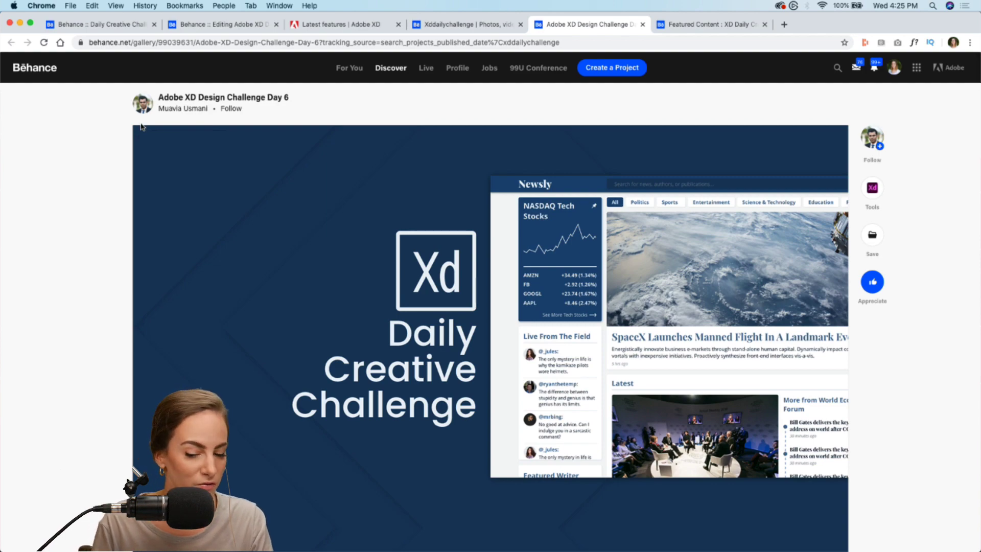
Look through the Day 6 project's Newsly mockups and watch its prototype video in full screen, returning to the page at the end
{"action": "scroll", "coordinate": [141, 126], "scroll_direction": "down", "scroll_amount": 10}
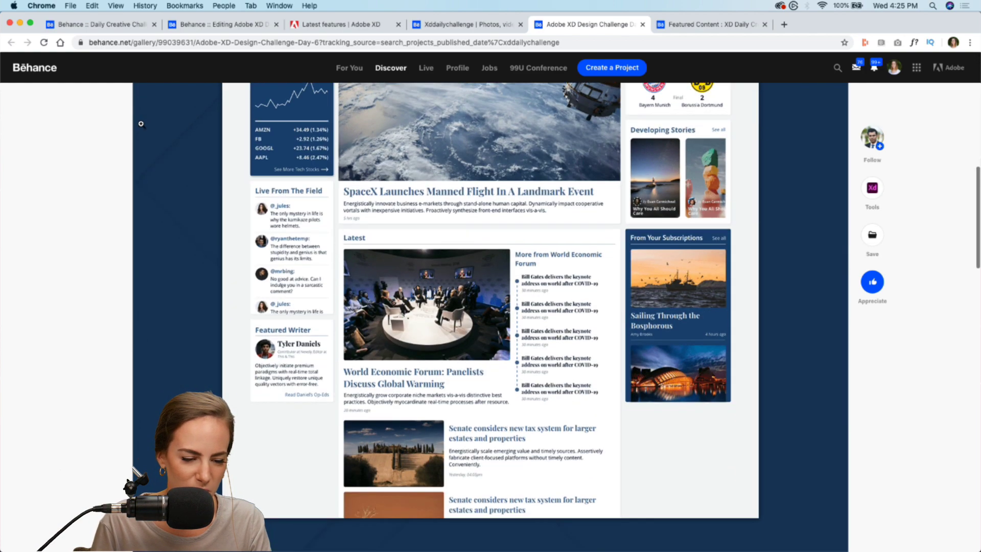
{"action": "scroll", "coordinate": [141, 124], "scroll_direction": "up", "scroll_amount": 9}
{"action": "scroll", "coordinate": [141, 124], "scroll_direction": "down", "scroll_amount": 5}
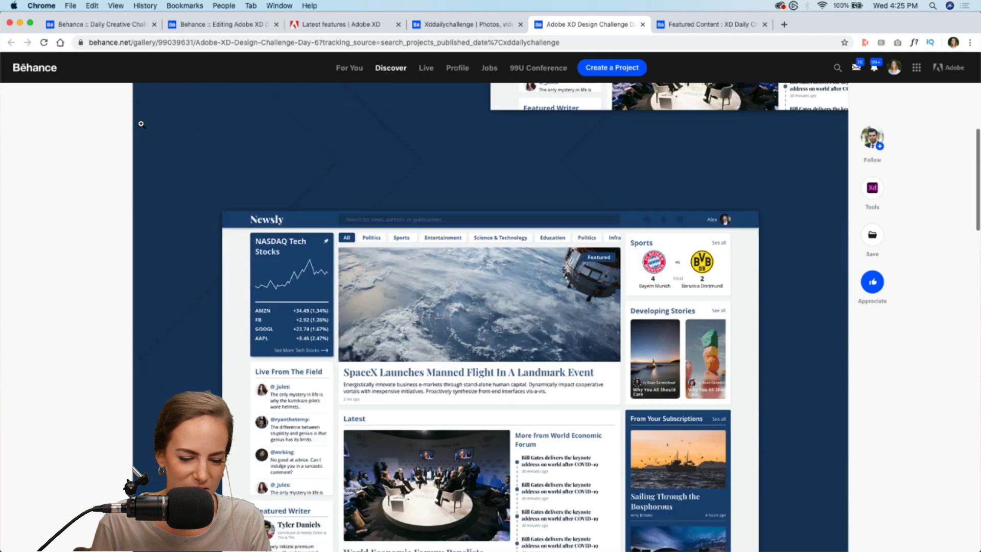
{"action": "scroll", "coordinate": [141, 124], "scroll_direction": "down", "scroll_amount": 15}
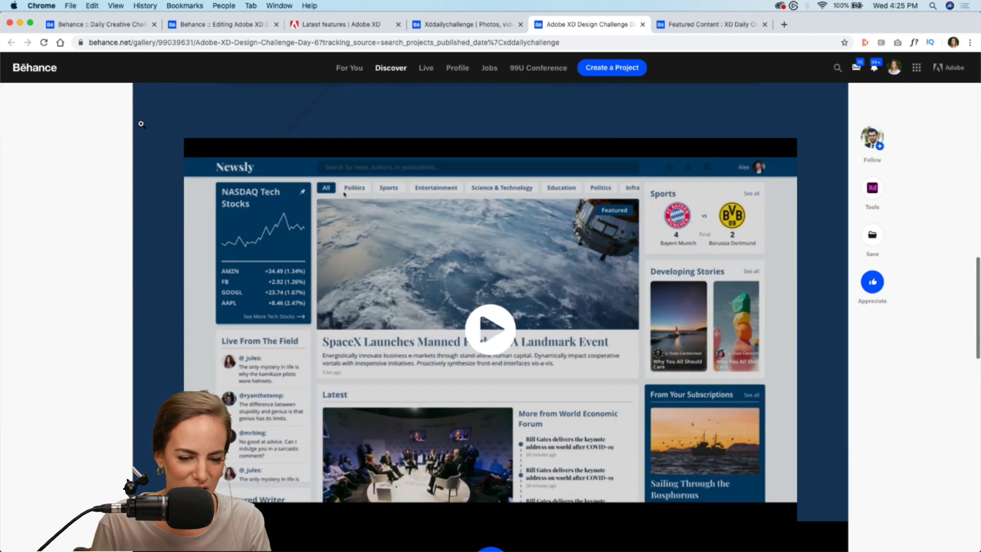
{"action": "scroll", "coordinate": [141, 124], "scroll_direction": "down", "scroll_amount": 3}
{"action": "left_click", "coordinate": [492, 276]}
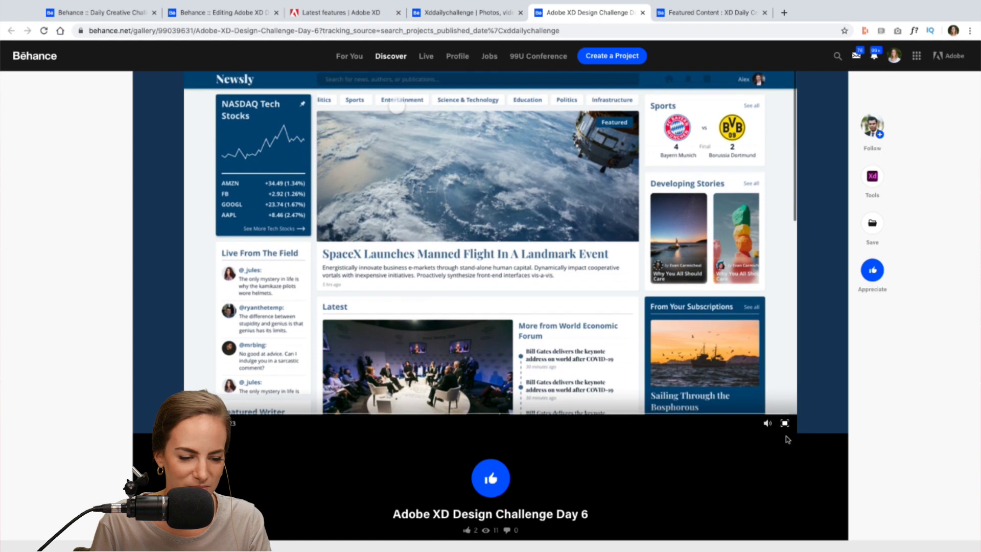
{"action": "left_click", "coordinate": [784, 423]}
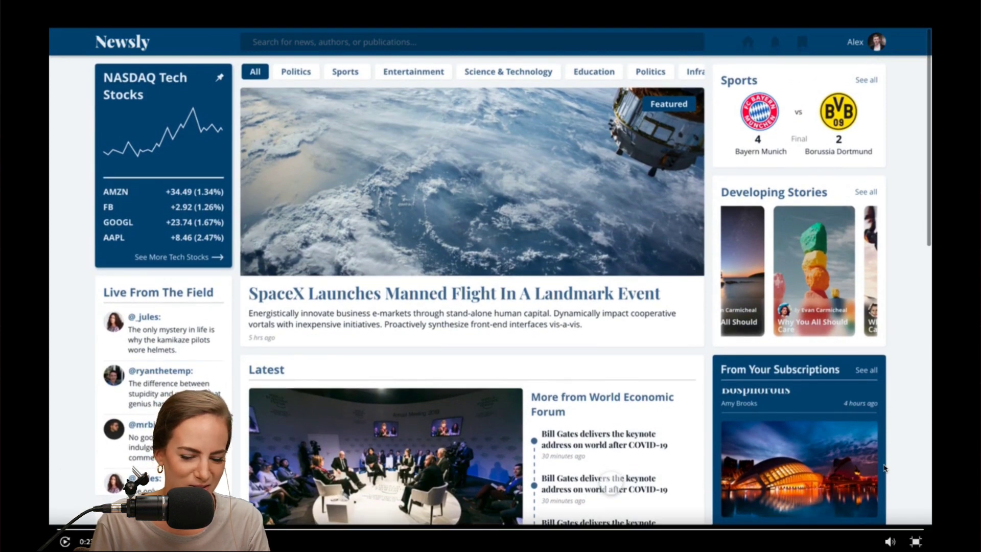
{"action": "left_click", "coordinate": [914, 541]}
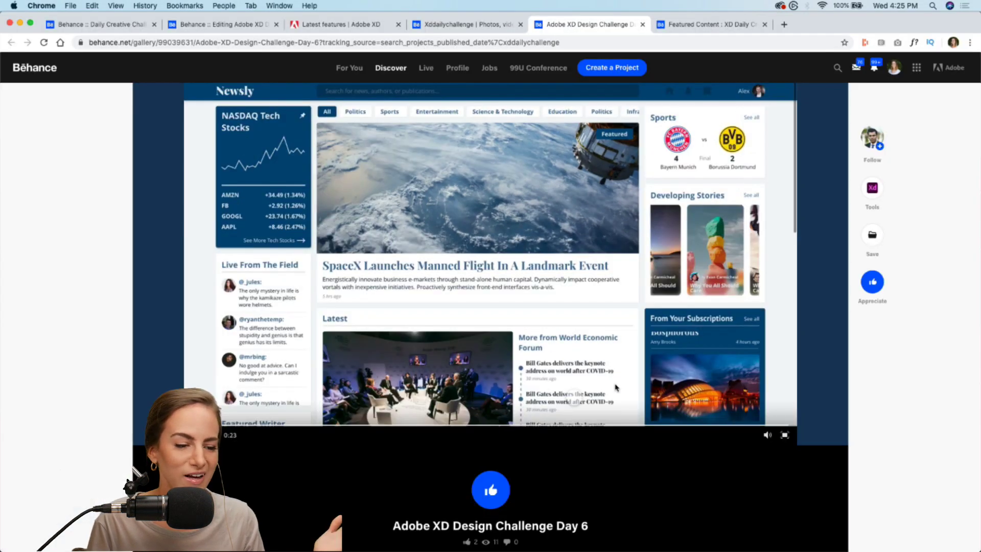